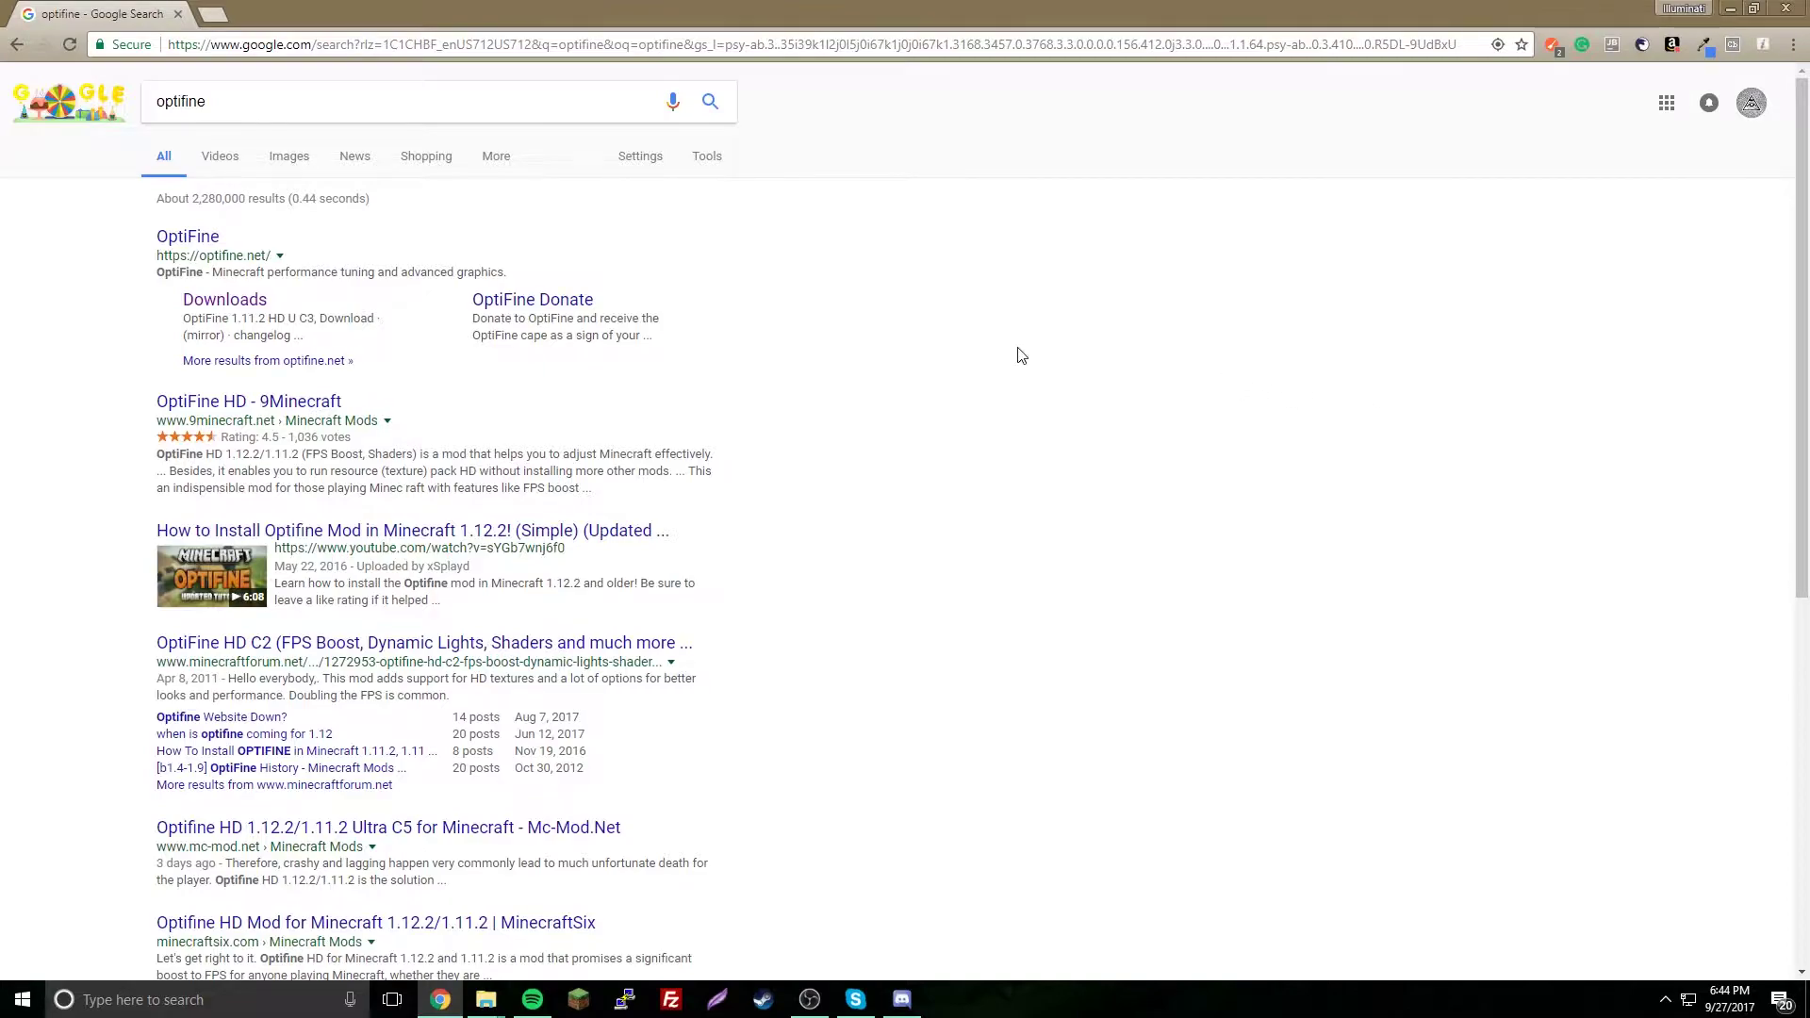
- Open the official OptiFine website from the search results
{"action": "scroll", "coordinate": [1016, 354], "scroll_direction": "down", "scroll_amount": 10}
{"action": "scroll", "coordinate": [1016, 353], "scroll_direction": "up", "scroll_amount": 10}
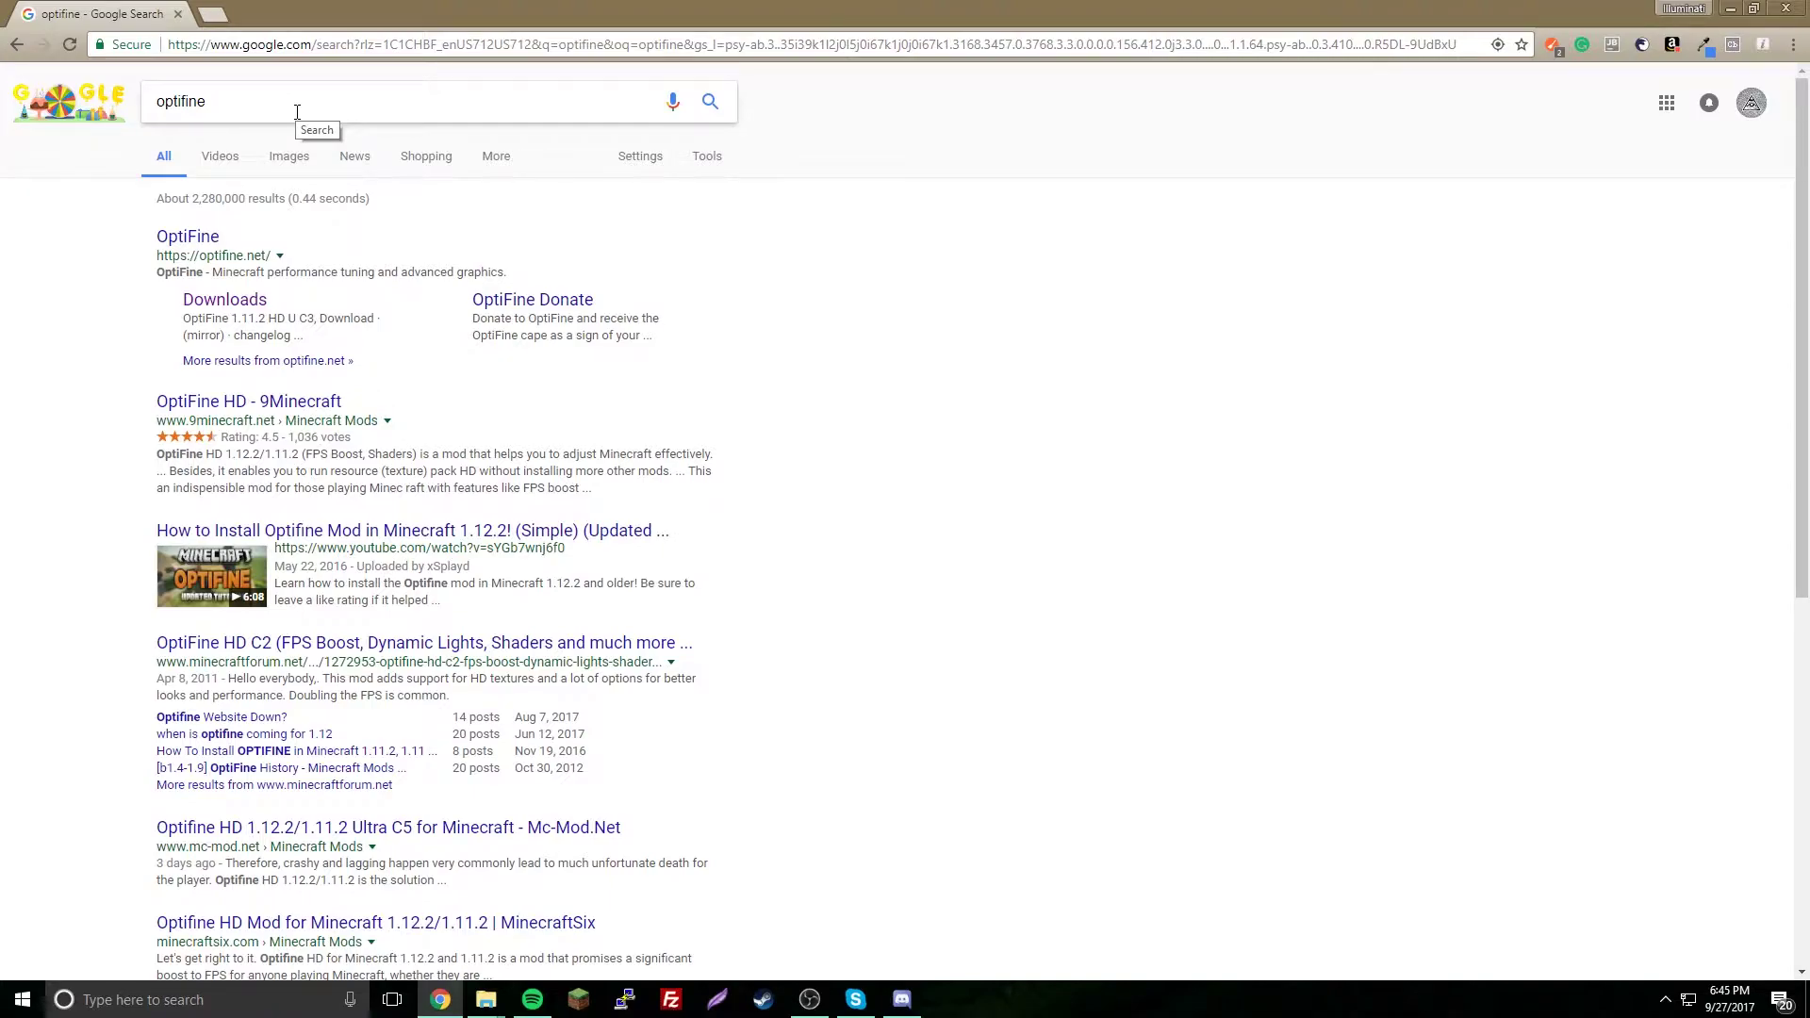
{"action": "left_click", "coordinate": [207, 233]}
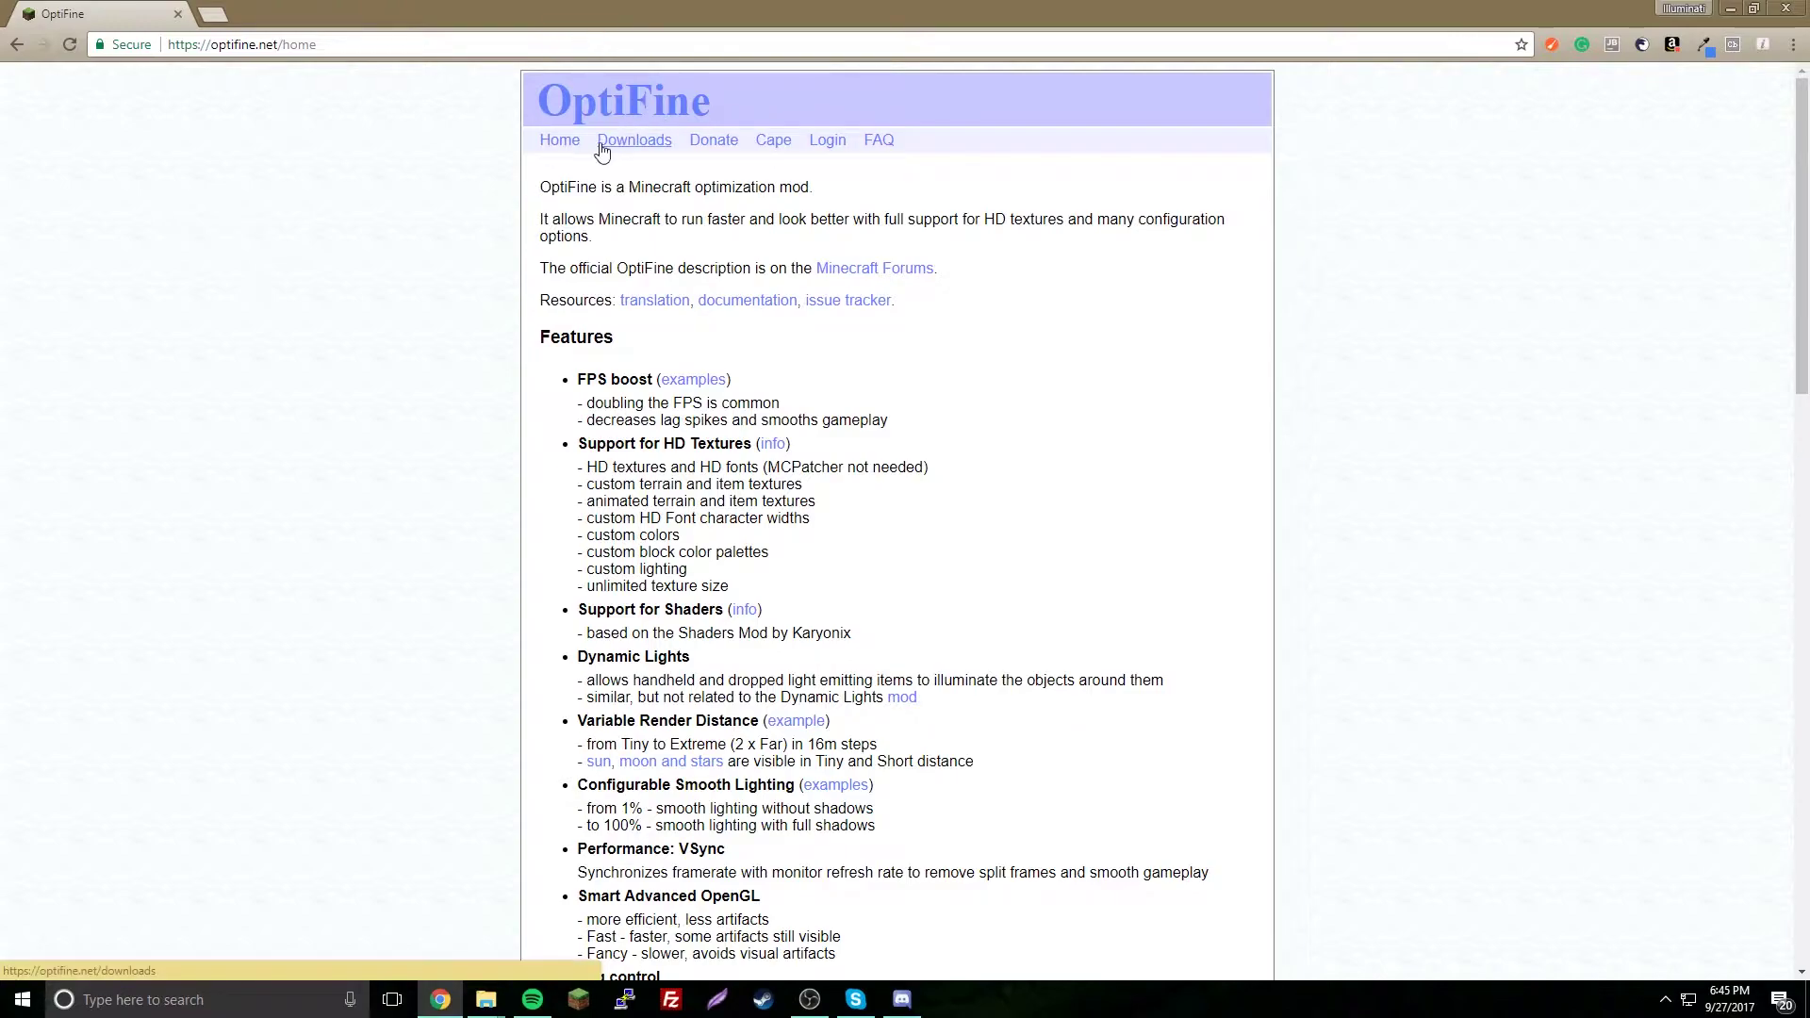
- Go to OptiFine's Downloads page and browse the version list headed by 1.12.2 HD U C5
{"action": "left_click", "coordinate": [630, 152]}
{"action": "scroll", "coordinate": [336, 267], "scroll_direction": "down", "scroll_amount": 5}
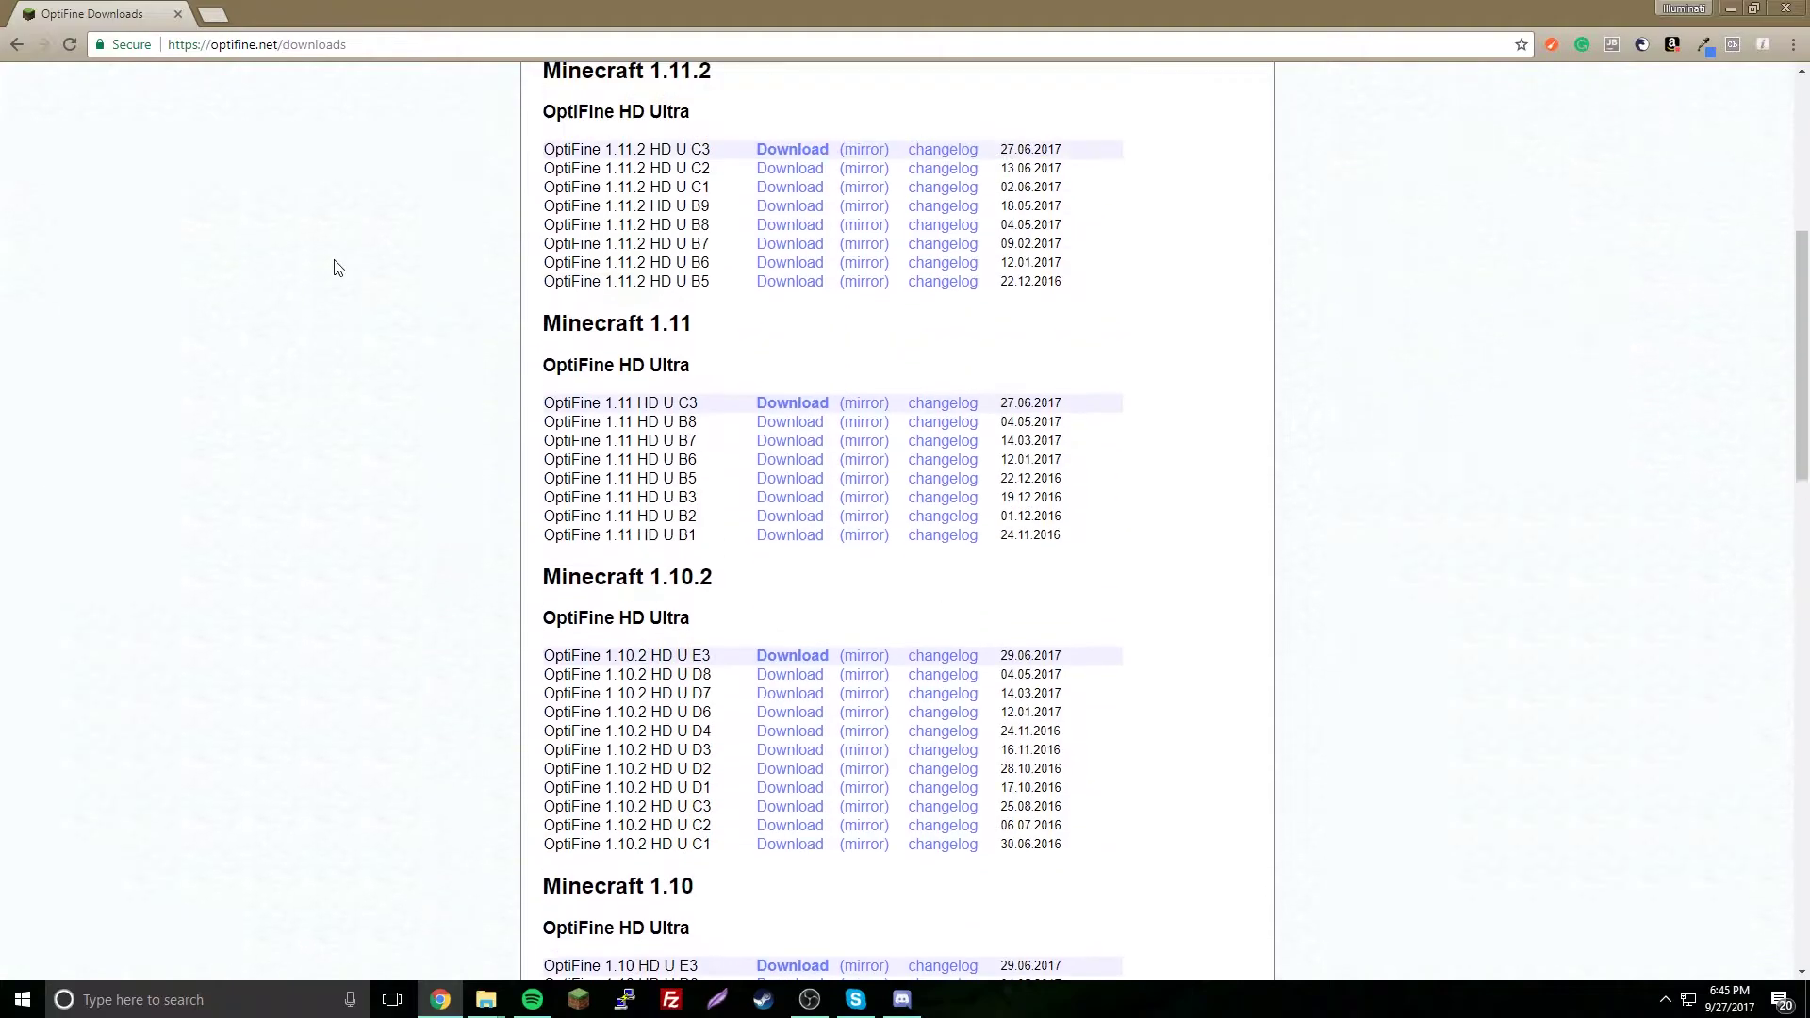
{"action": "scroll", "coordinate": [336, 267], "scroll_direction": "up", "scroll_amount": 5}
{"action": "scroll", "coordinate": [336, 266], "scroll_direction": "down", "scroll_amount": 7}
{"action": "scroll", "coordinate": [336, 267], "scroll_direction": "up", "scroll_amount": 7}
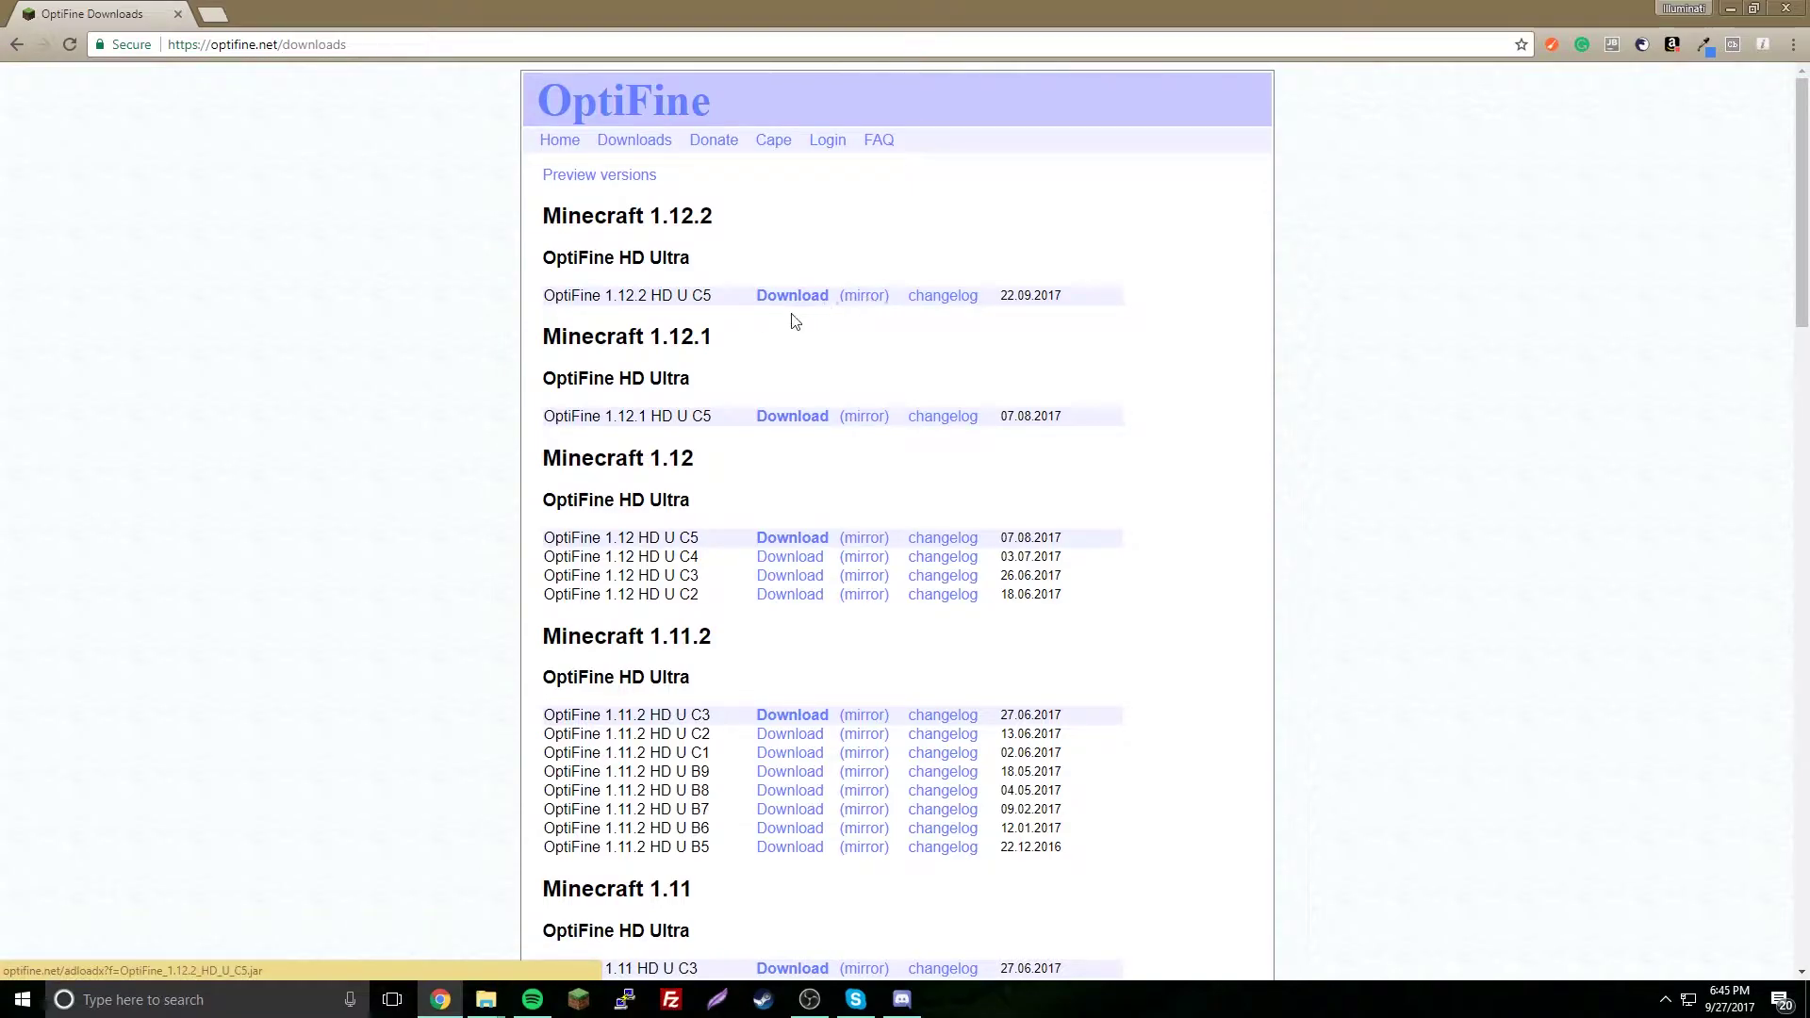
{"action": "scroll", "coordinate": [726, 339], "scroll_direction": "down", "scroll_amount": 14}
{"action": "scroll", "coordinate": [725, 341], "scroll_direction": "down", "scroll_amount": 4}
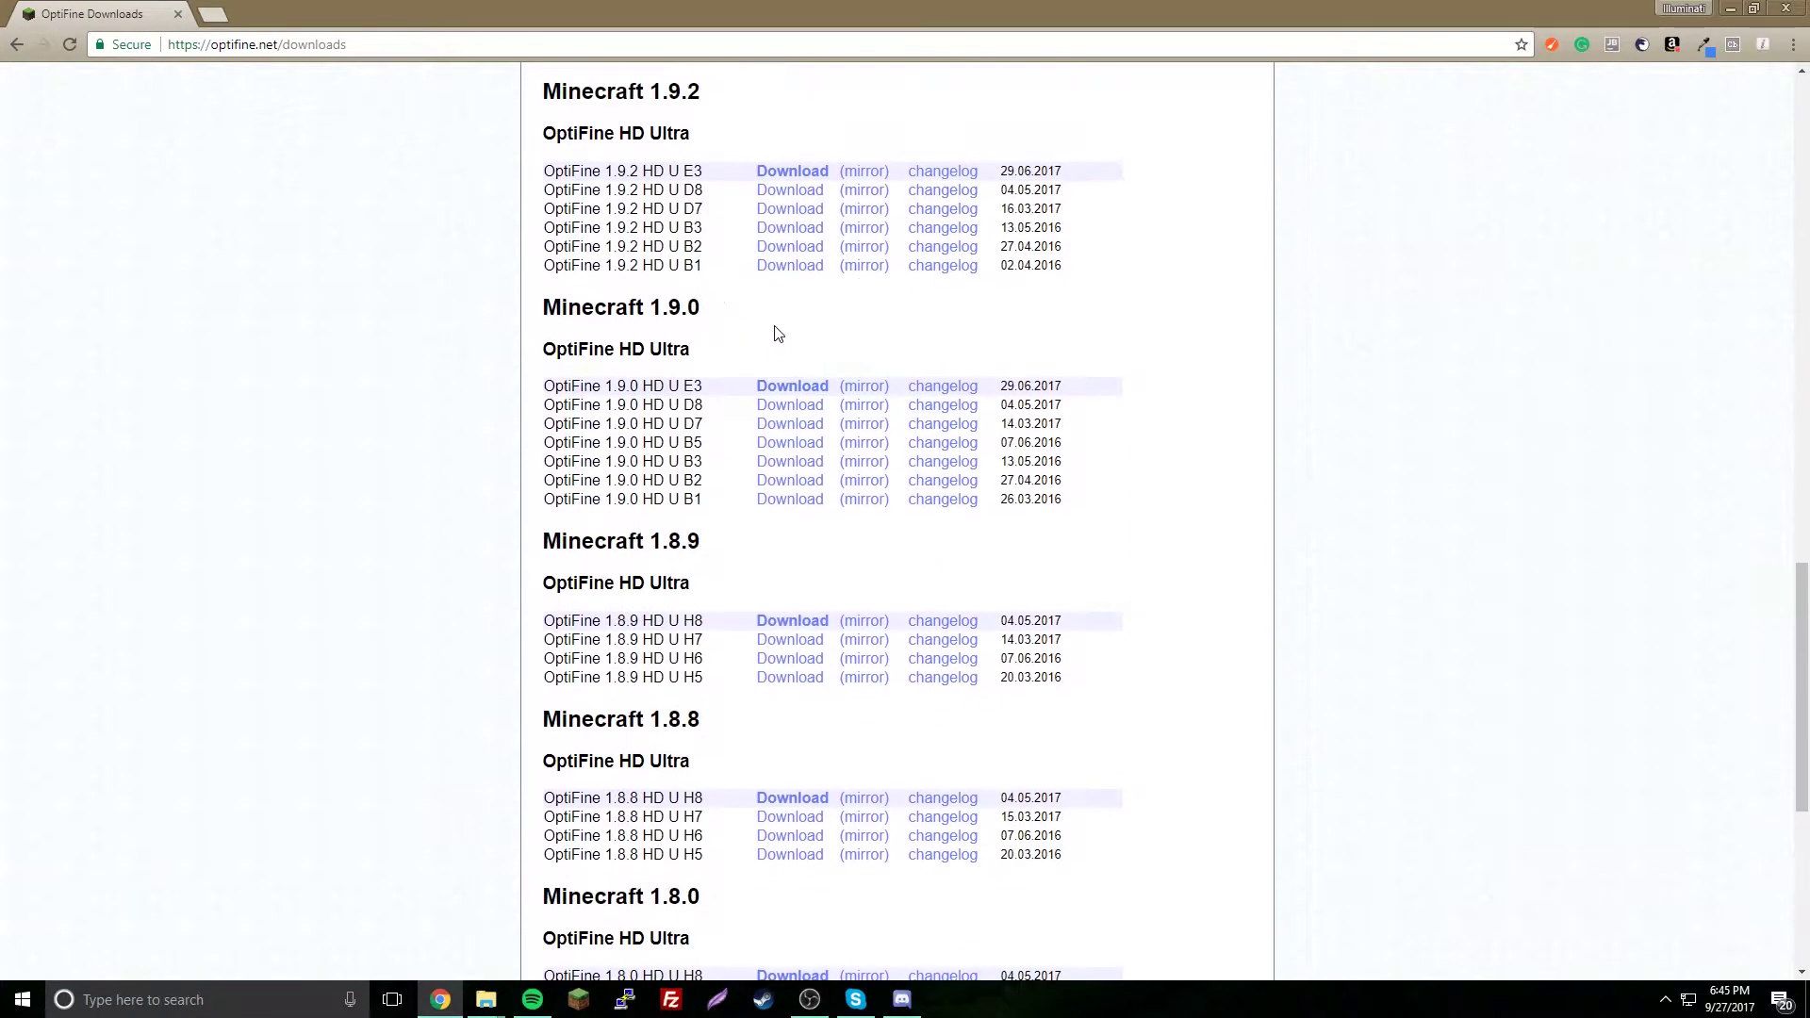
{"action": "scroll", "coordinate": [817, 344], "scroll_direction": "up", "scroll_amount": 18}
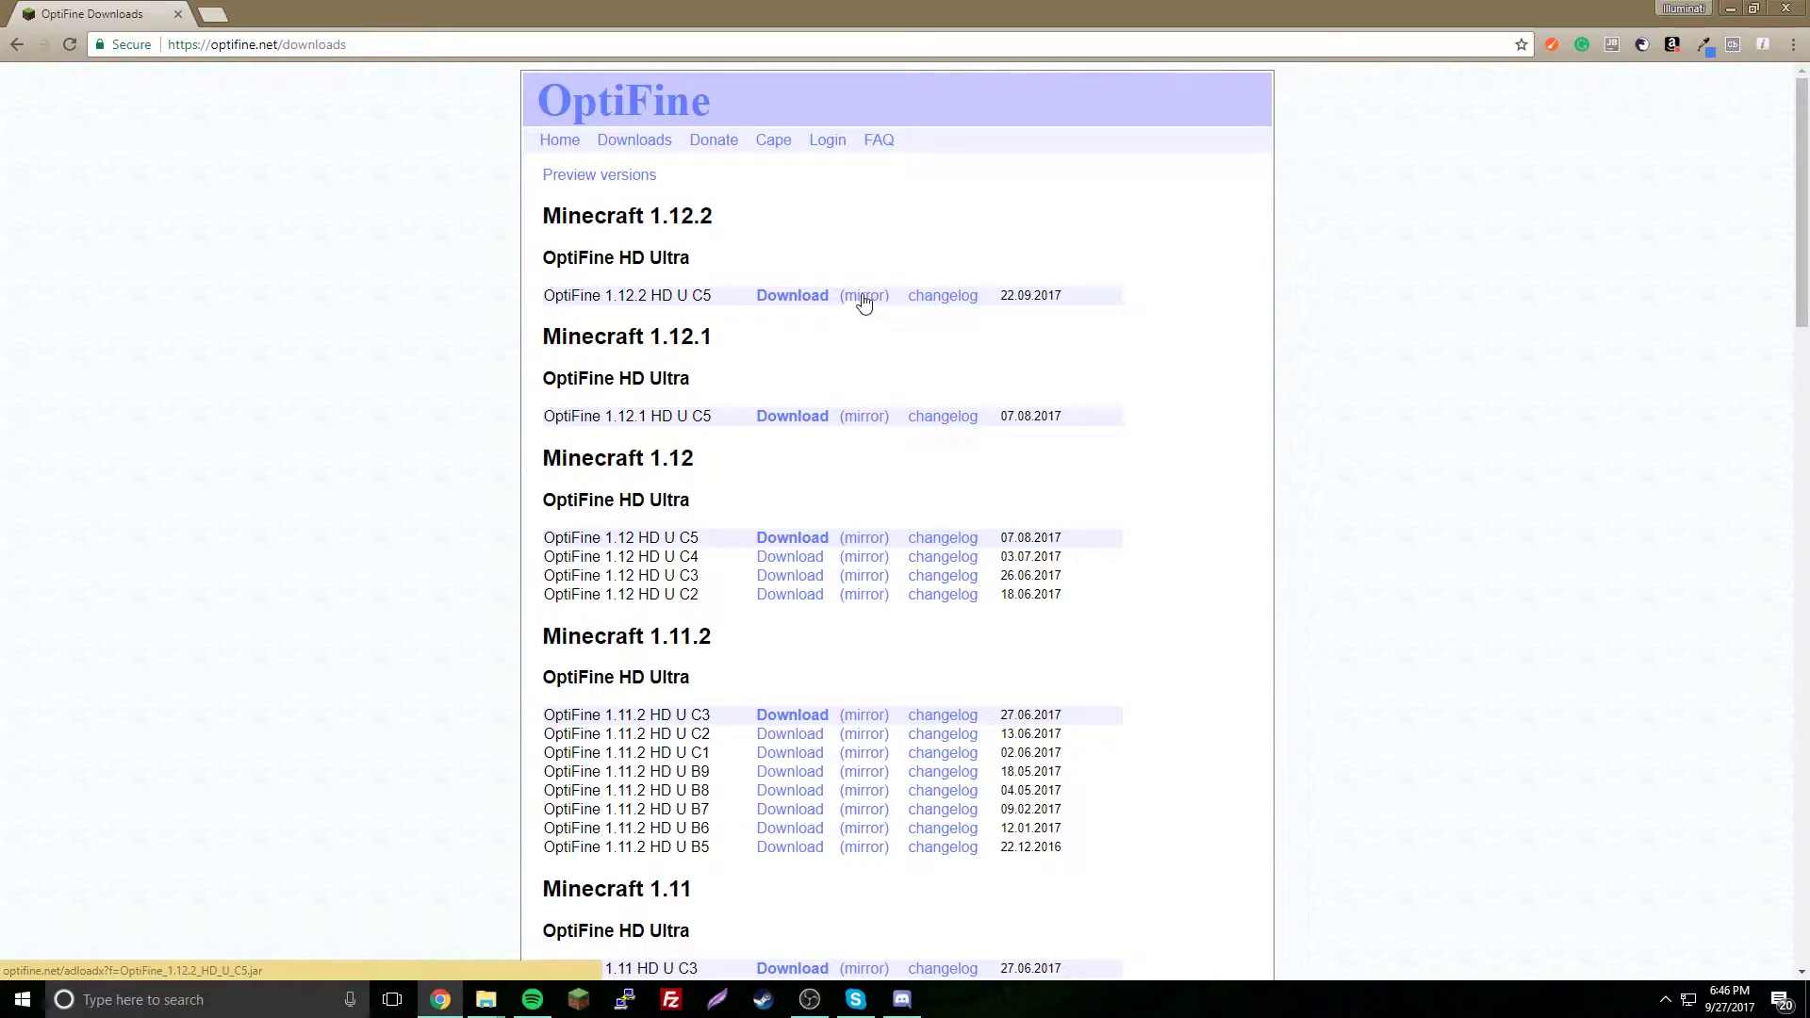
- Download OptiFine_1.12.2_HD_U_C5.jar, discarding the duplicate, and open it to launch the installer
{"action": "left_click", "coordinate": [863, 300]}
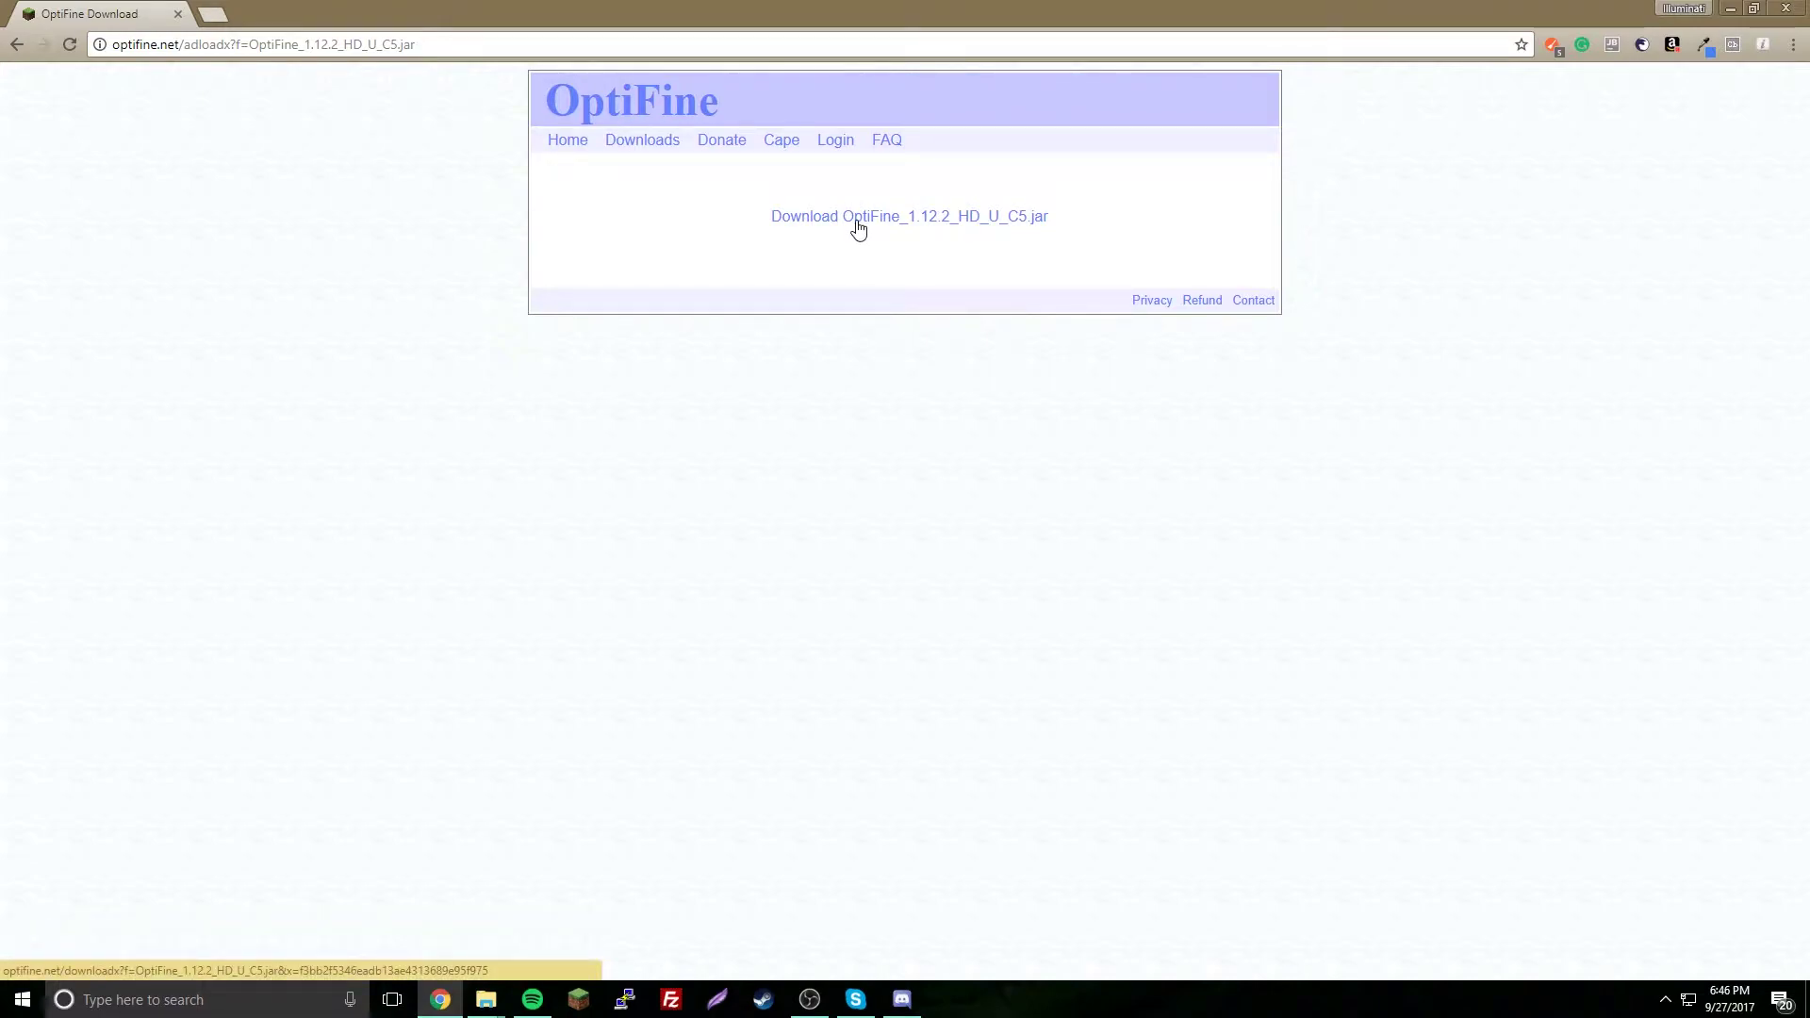
{"action": "left_click", "coordinate": [858, 227]}
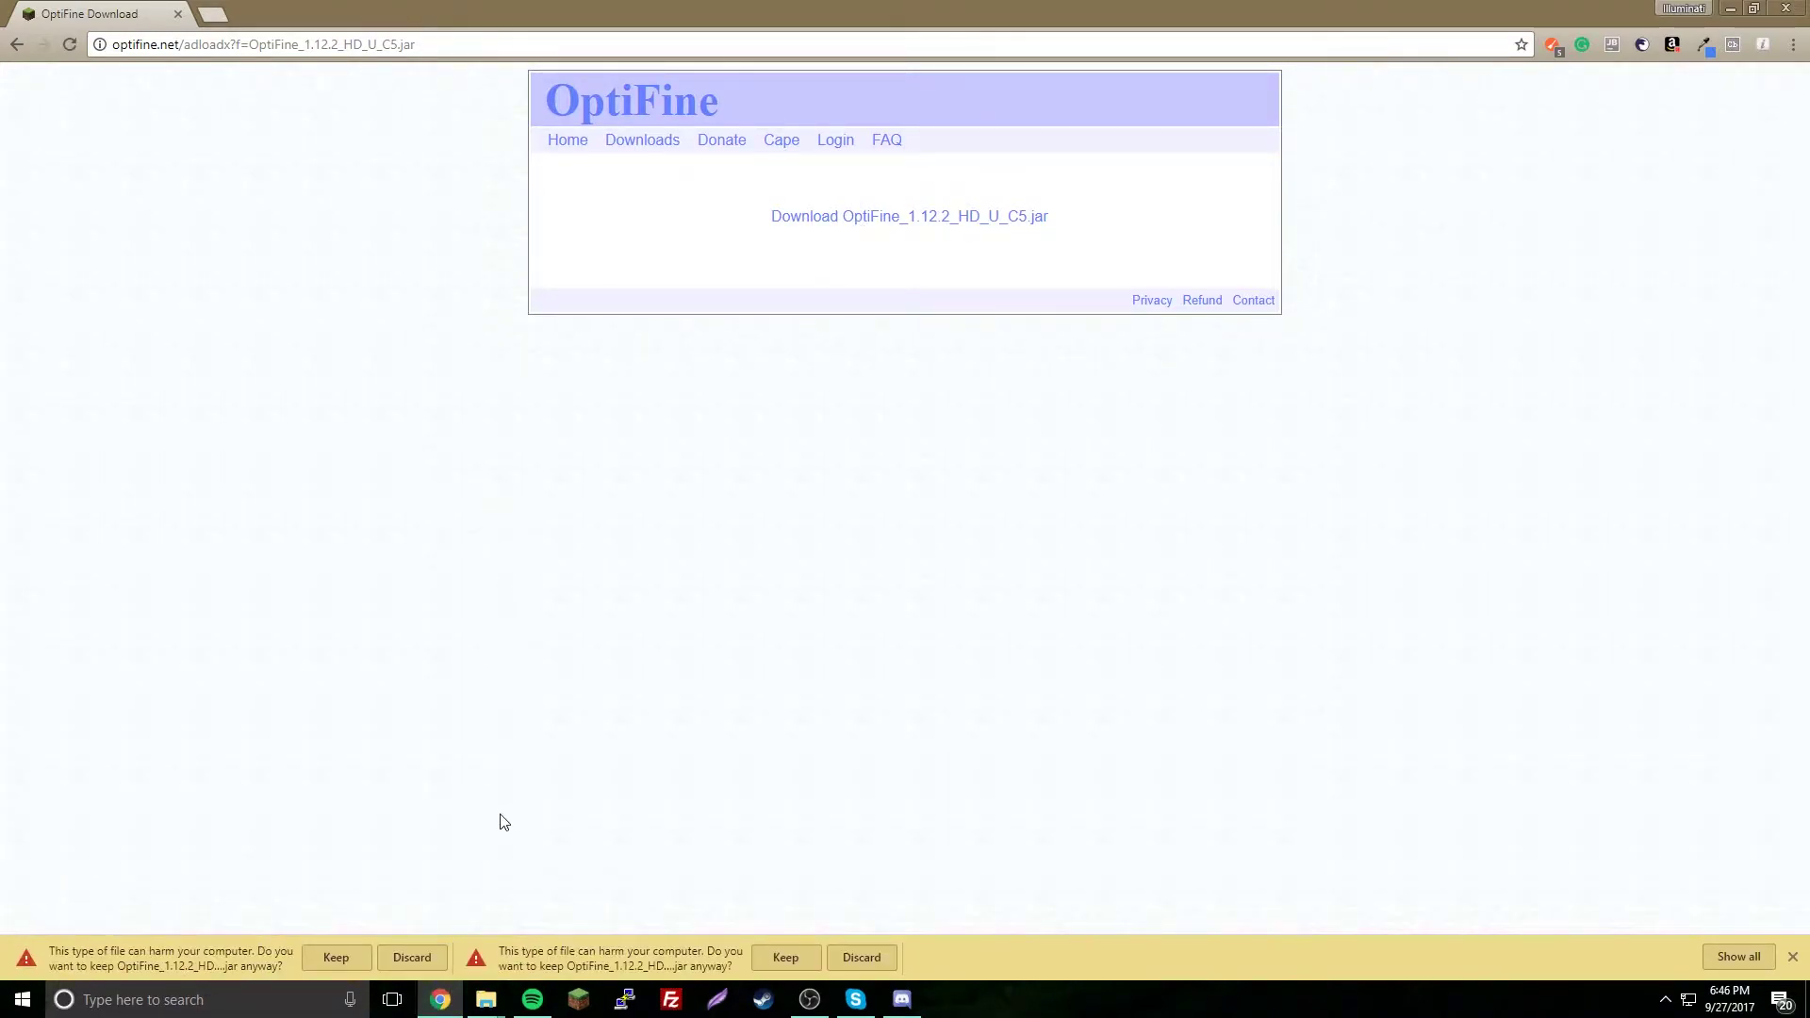
{"action": "left_click", "coordinate": [869, 953]}
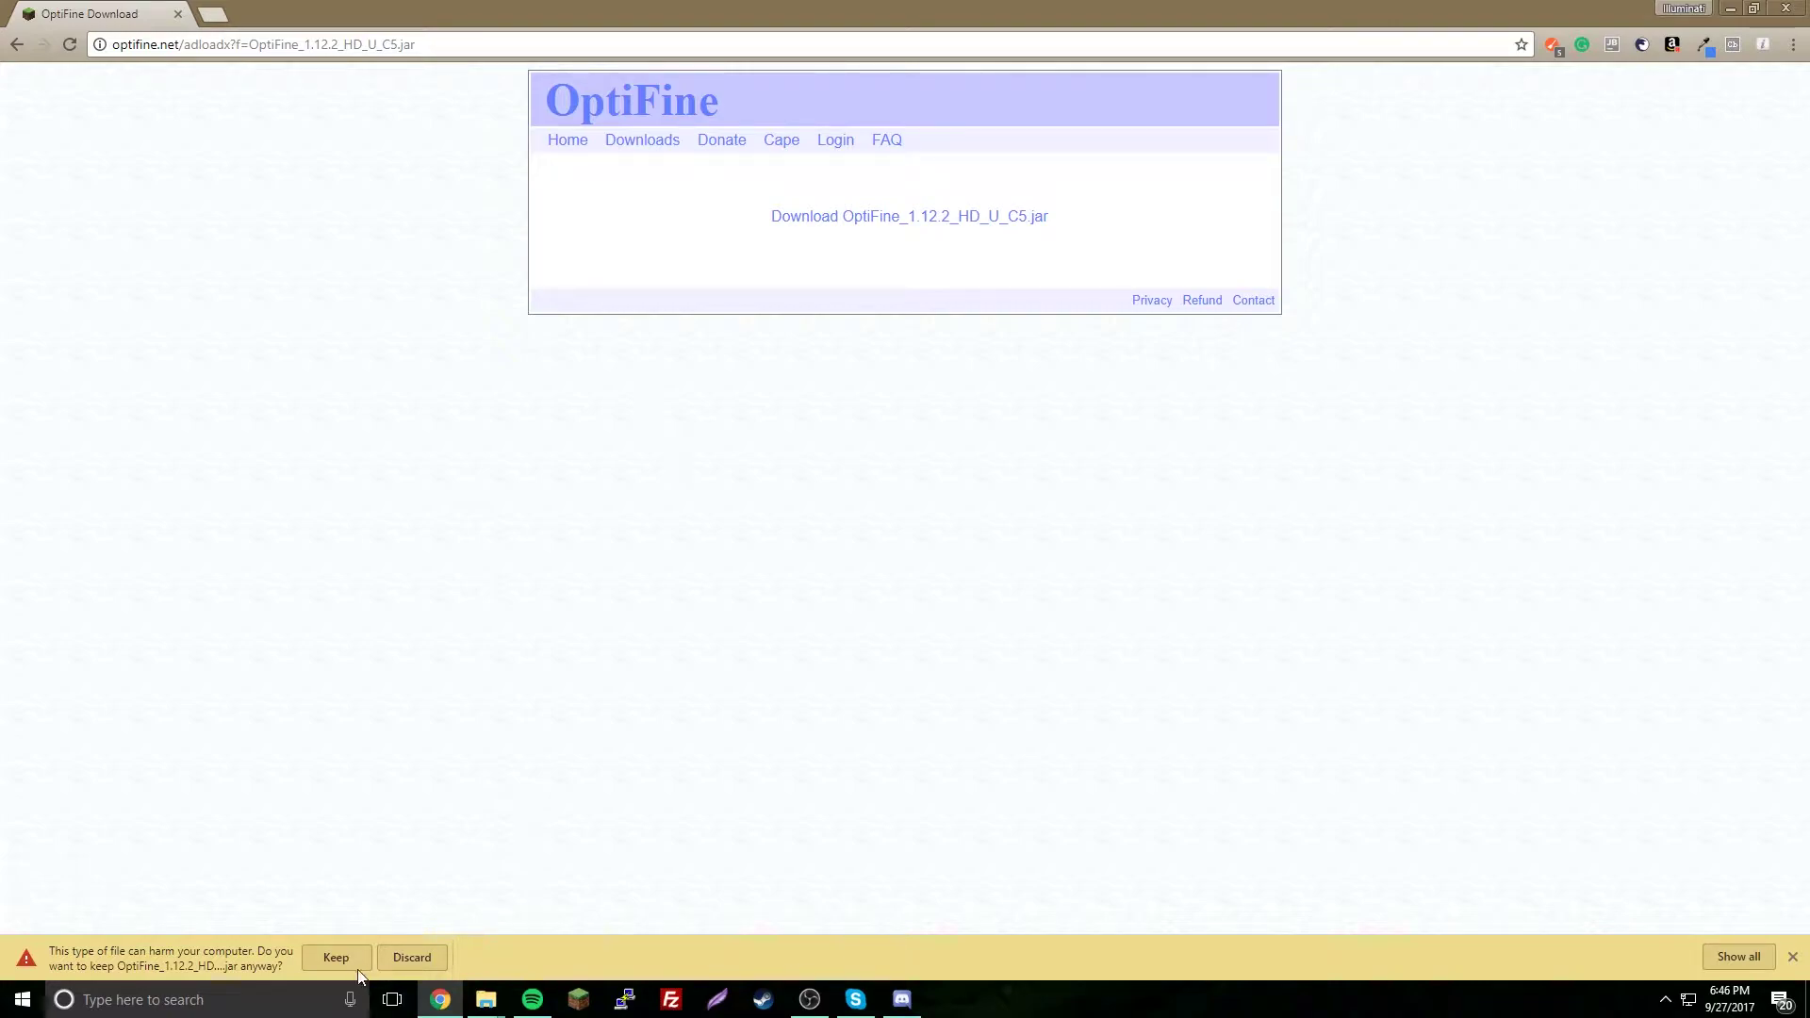
{"action": "left_click", "coordinate": [332, 956]}
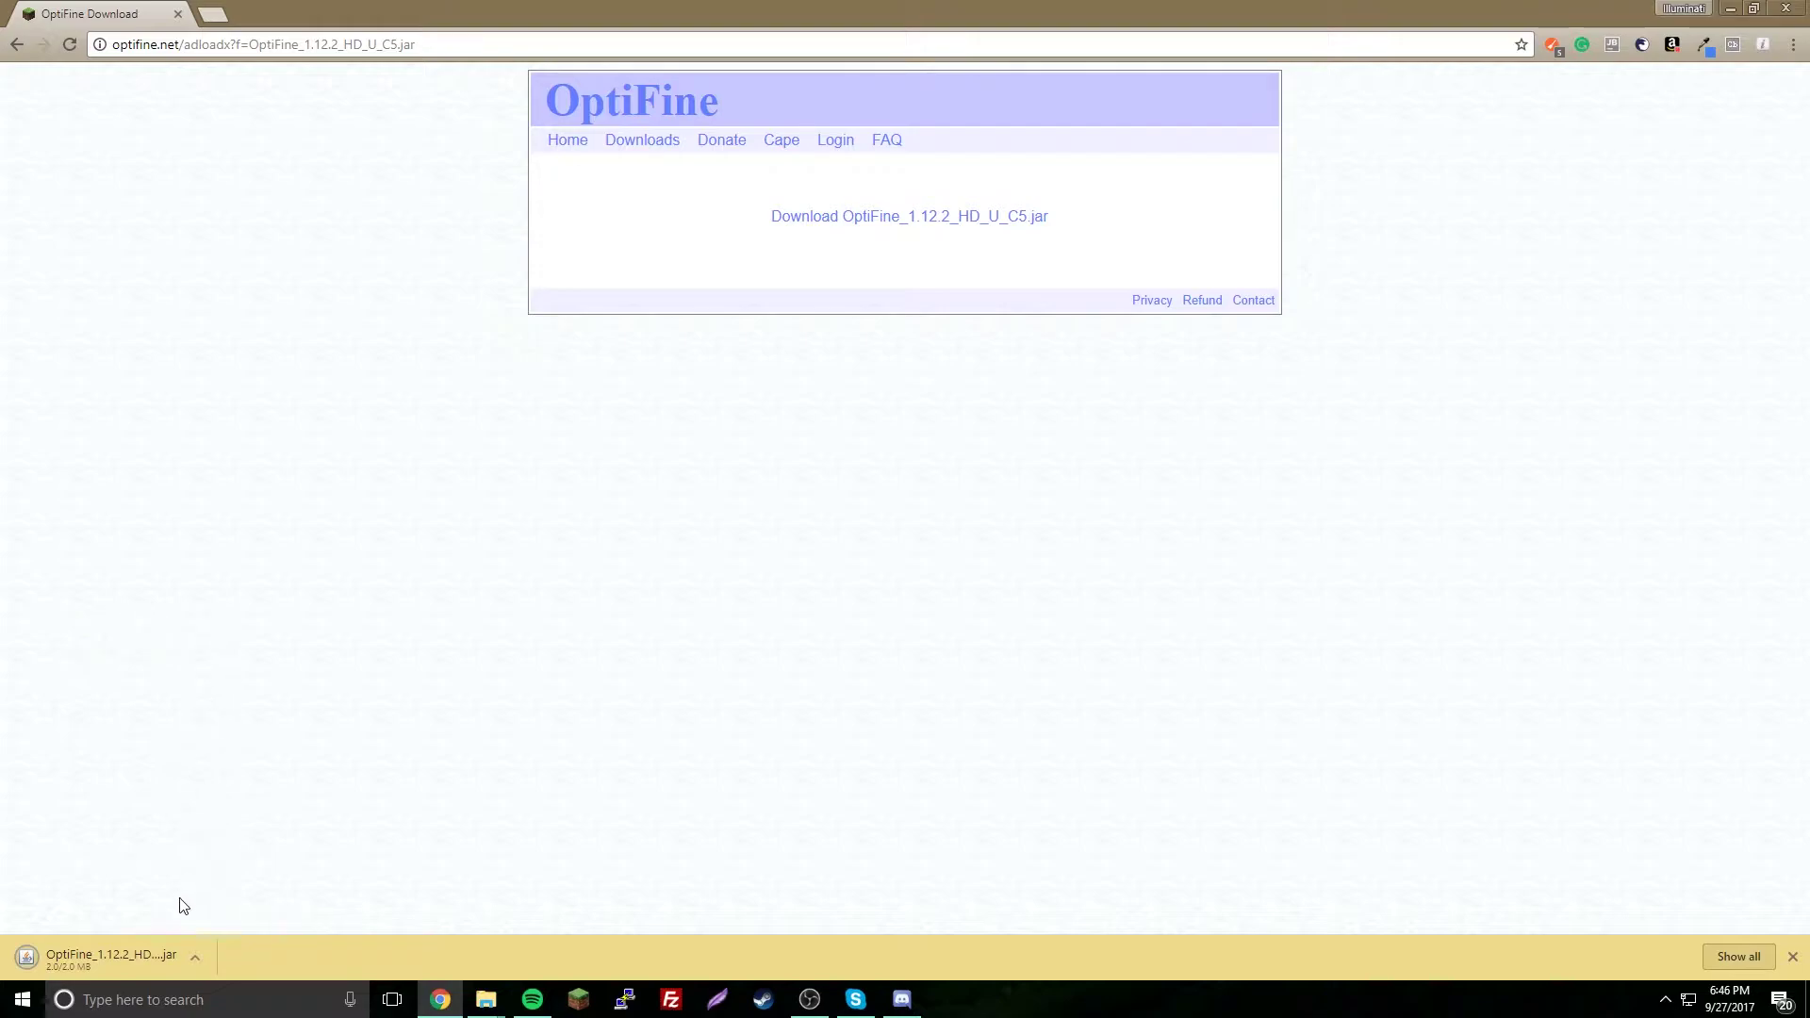
{"action": "left_click", "coordinate": [78, 960]}
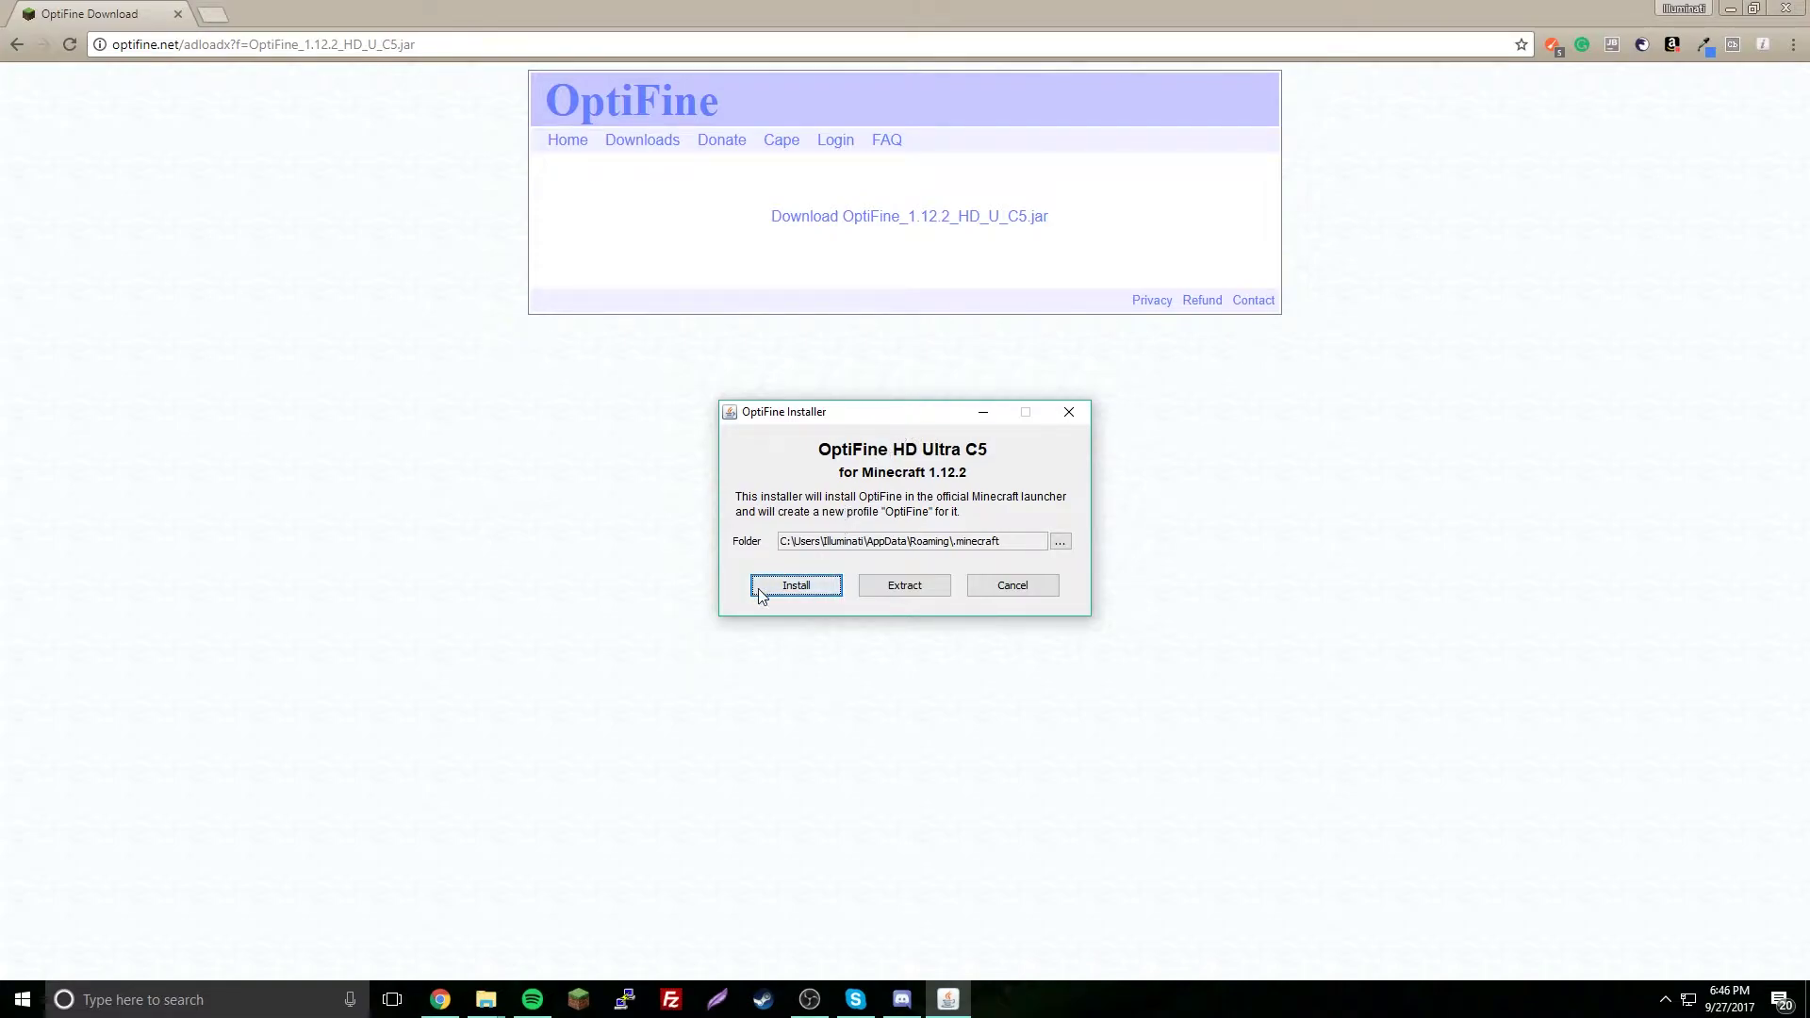
{"action": "left_click", "coordinate": [788, 592]}
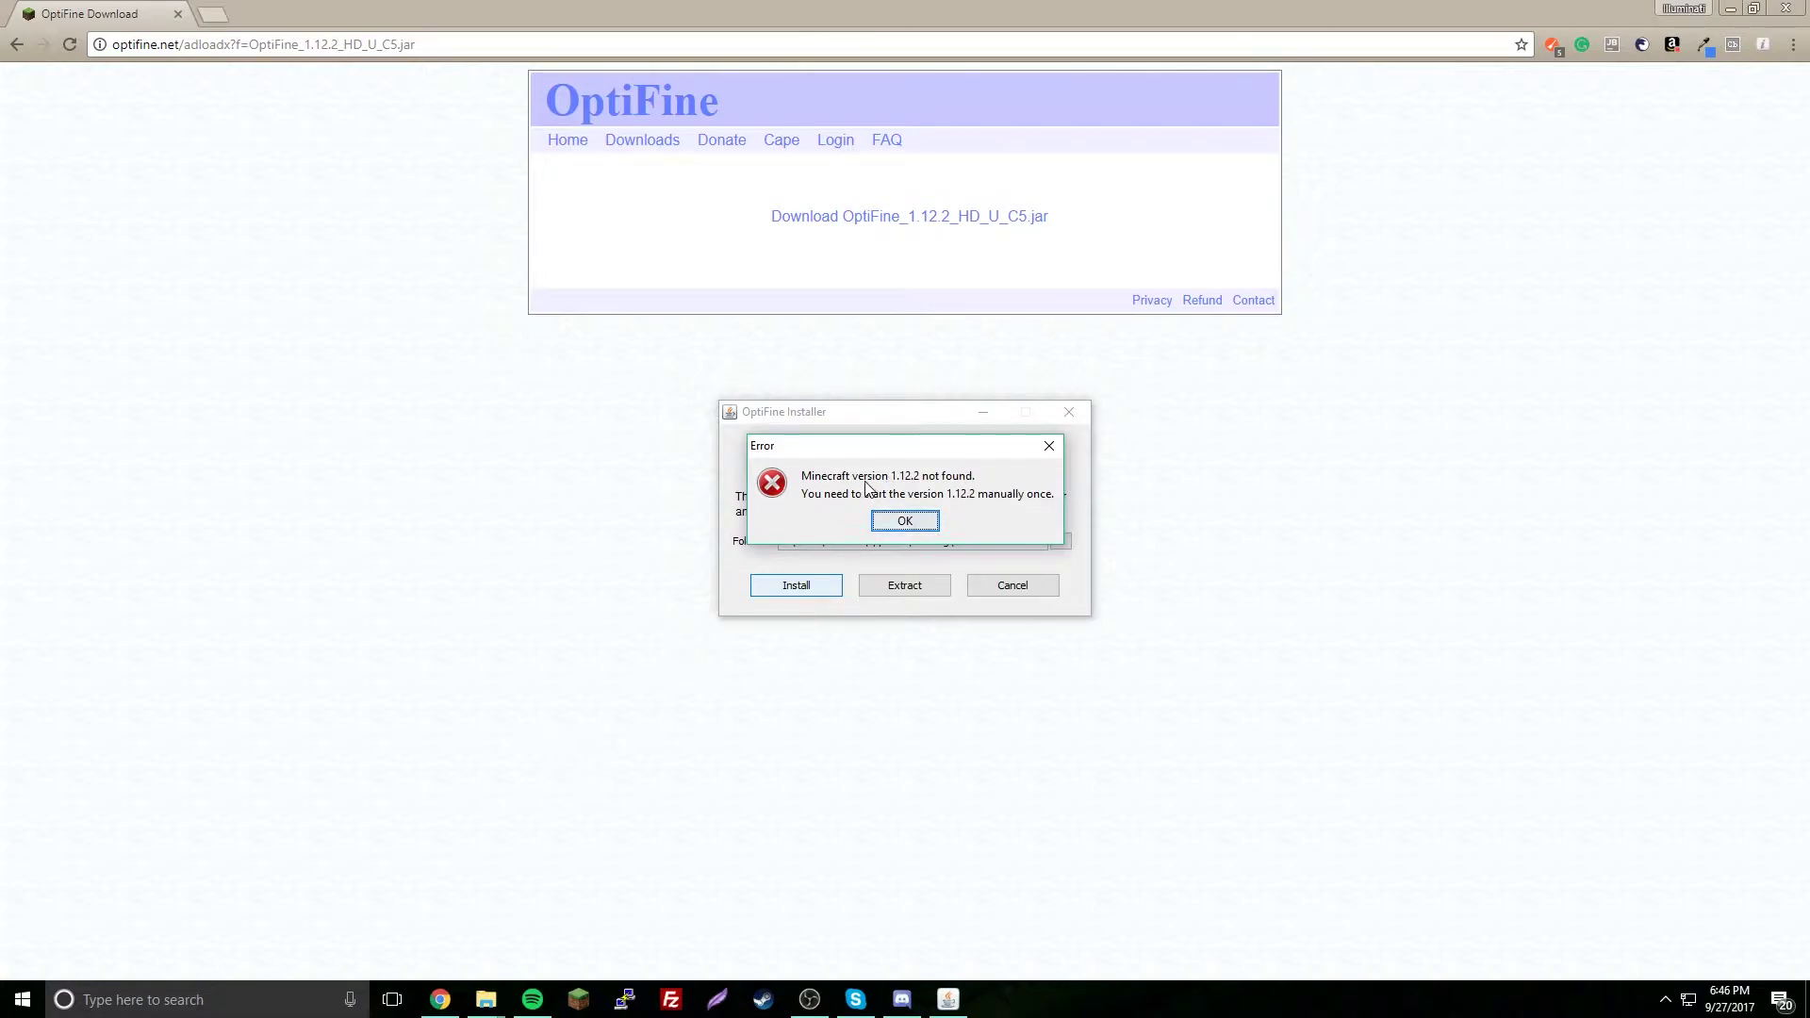
{"action": "left_click", "coordinate": [905, 521]}
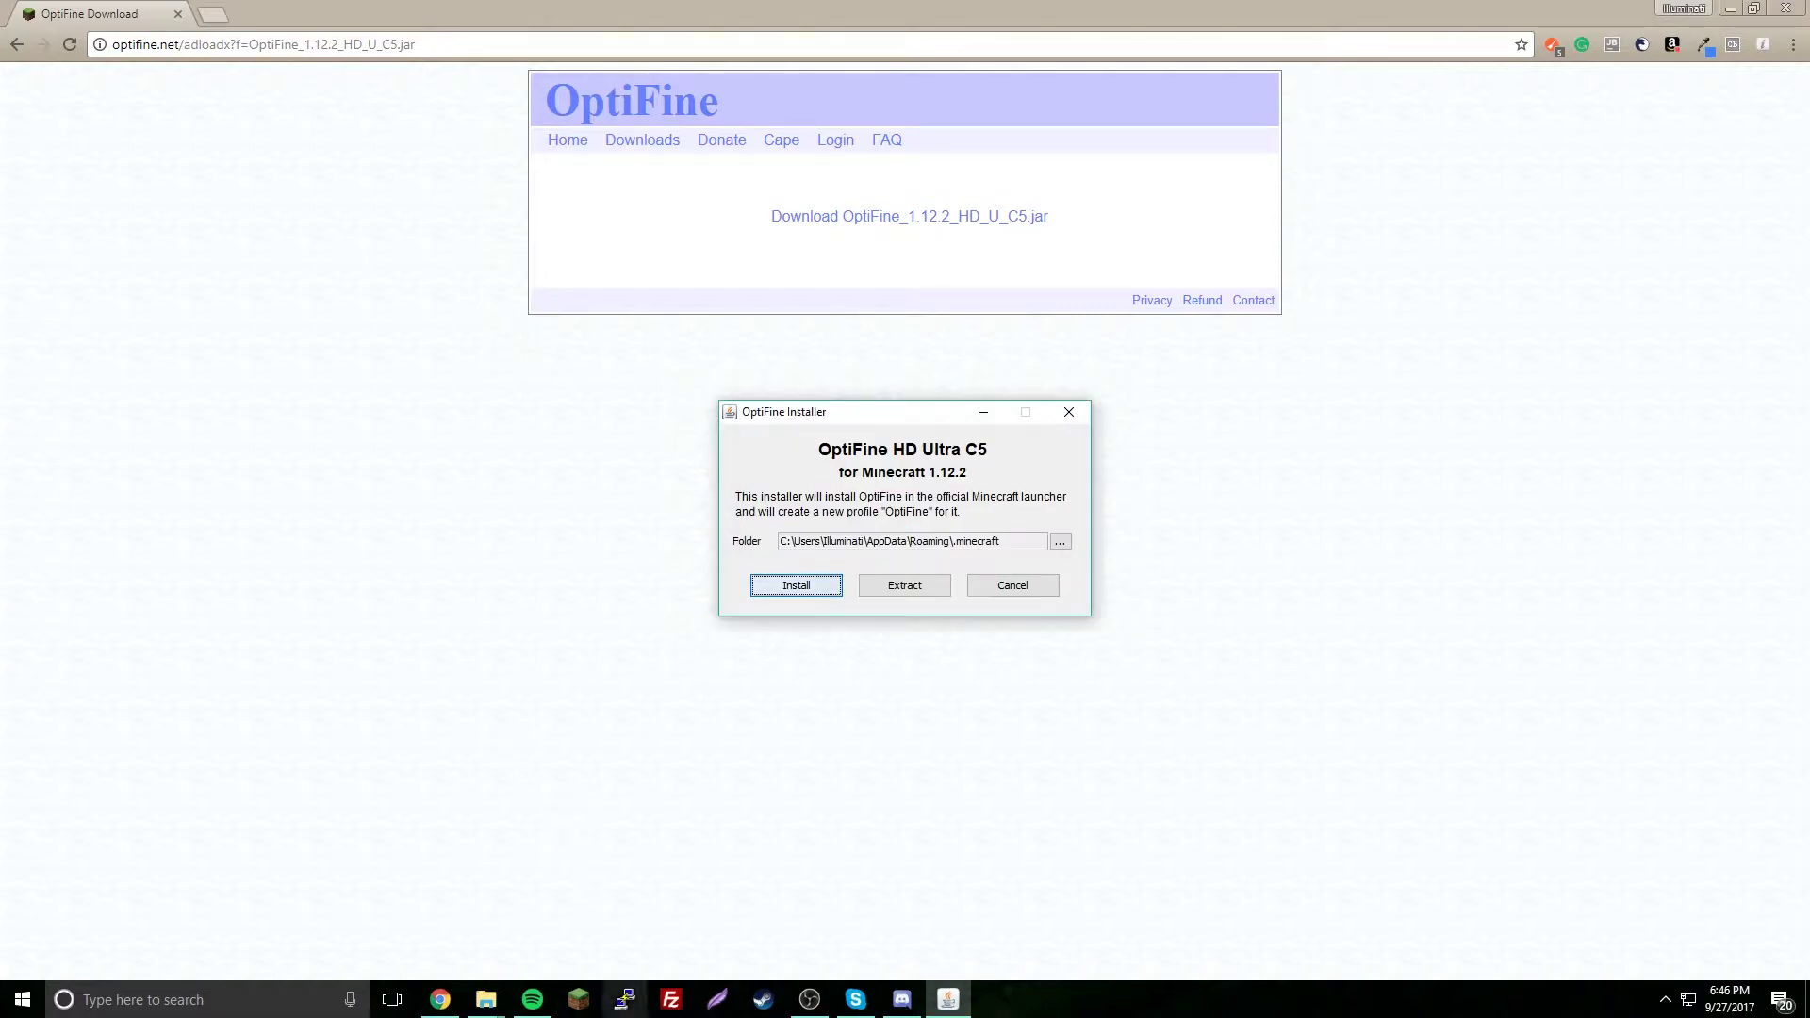
- Run Minecraft 1.12.2 from the launcher using the Latest snapshot profile
{"action": "left_click", "coordinate": [585, 992]}
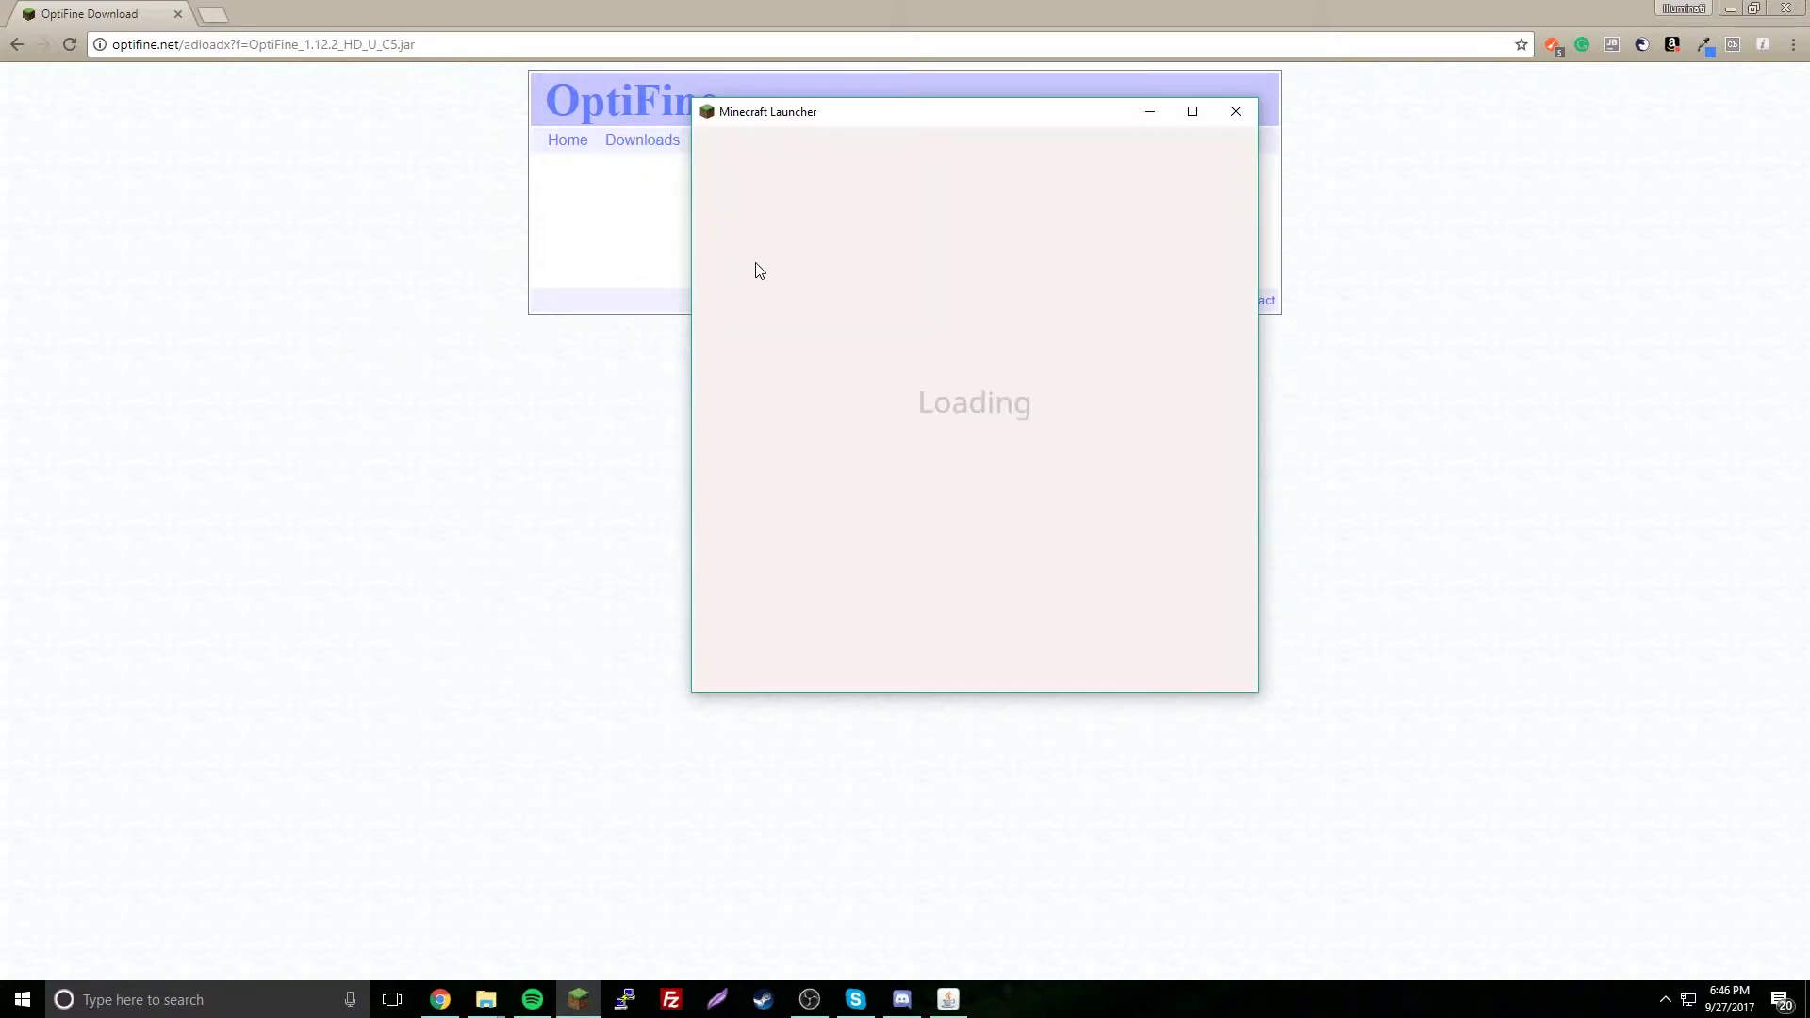
{"action": "left_click", "coordinate": [1083, 657]}
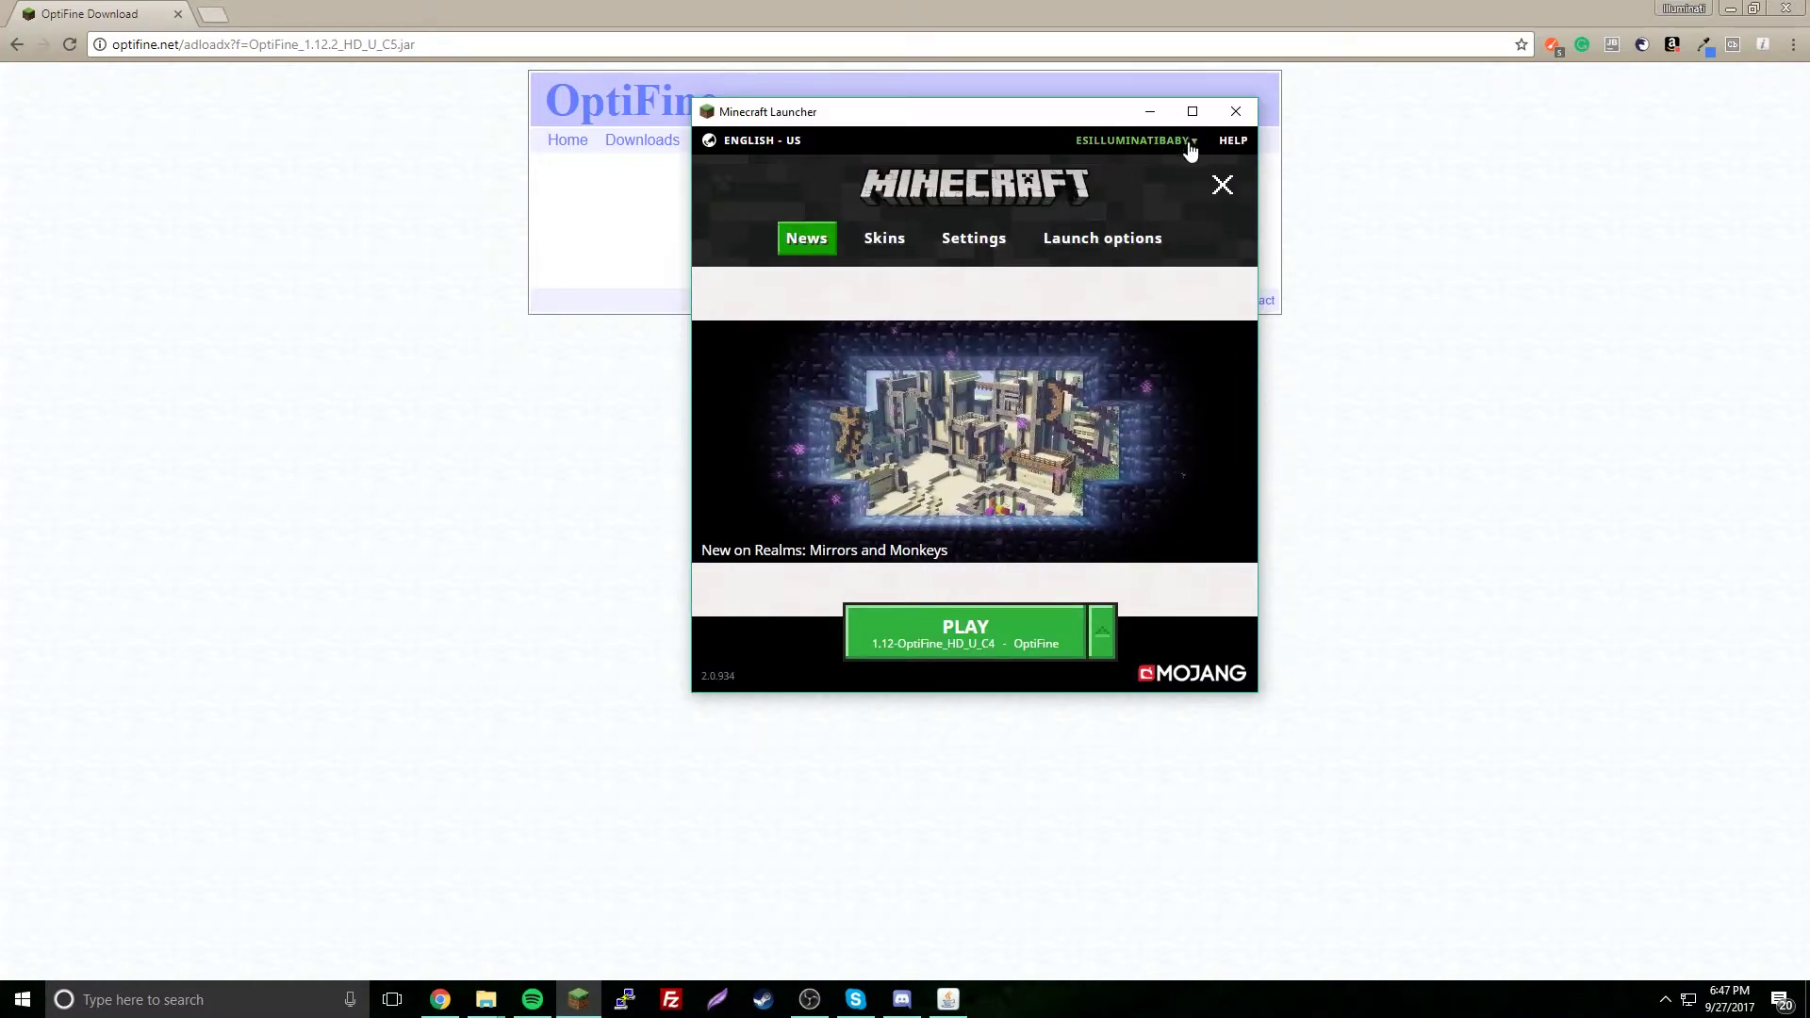
{"action": "left_click", "coordinate": [1103, 632]}
{"action": "scroll", "coordinate": [1024, 471], "scroll_direction": "down", "scroll_amount": 5}
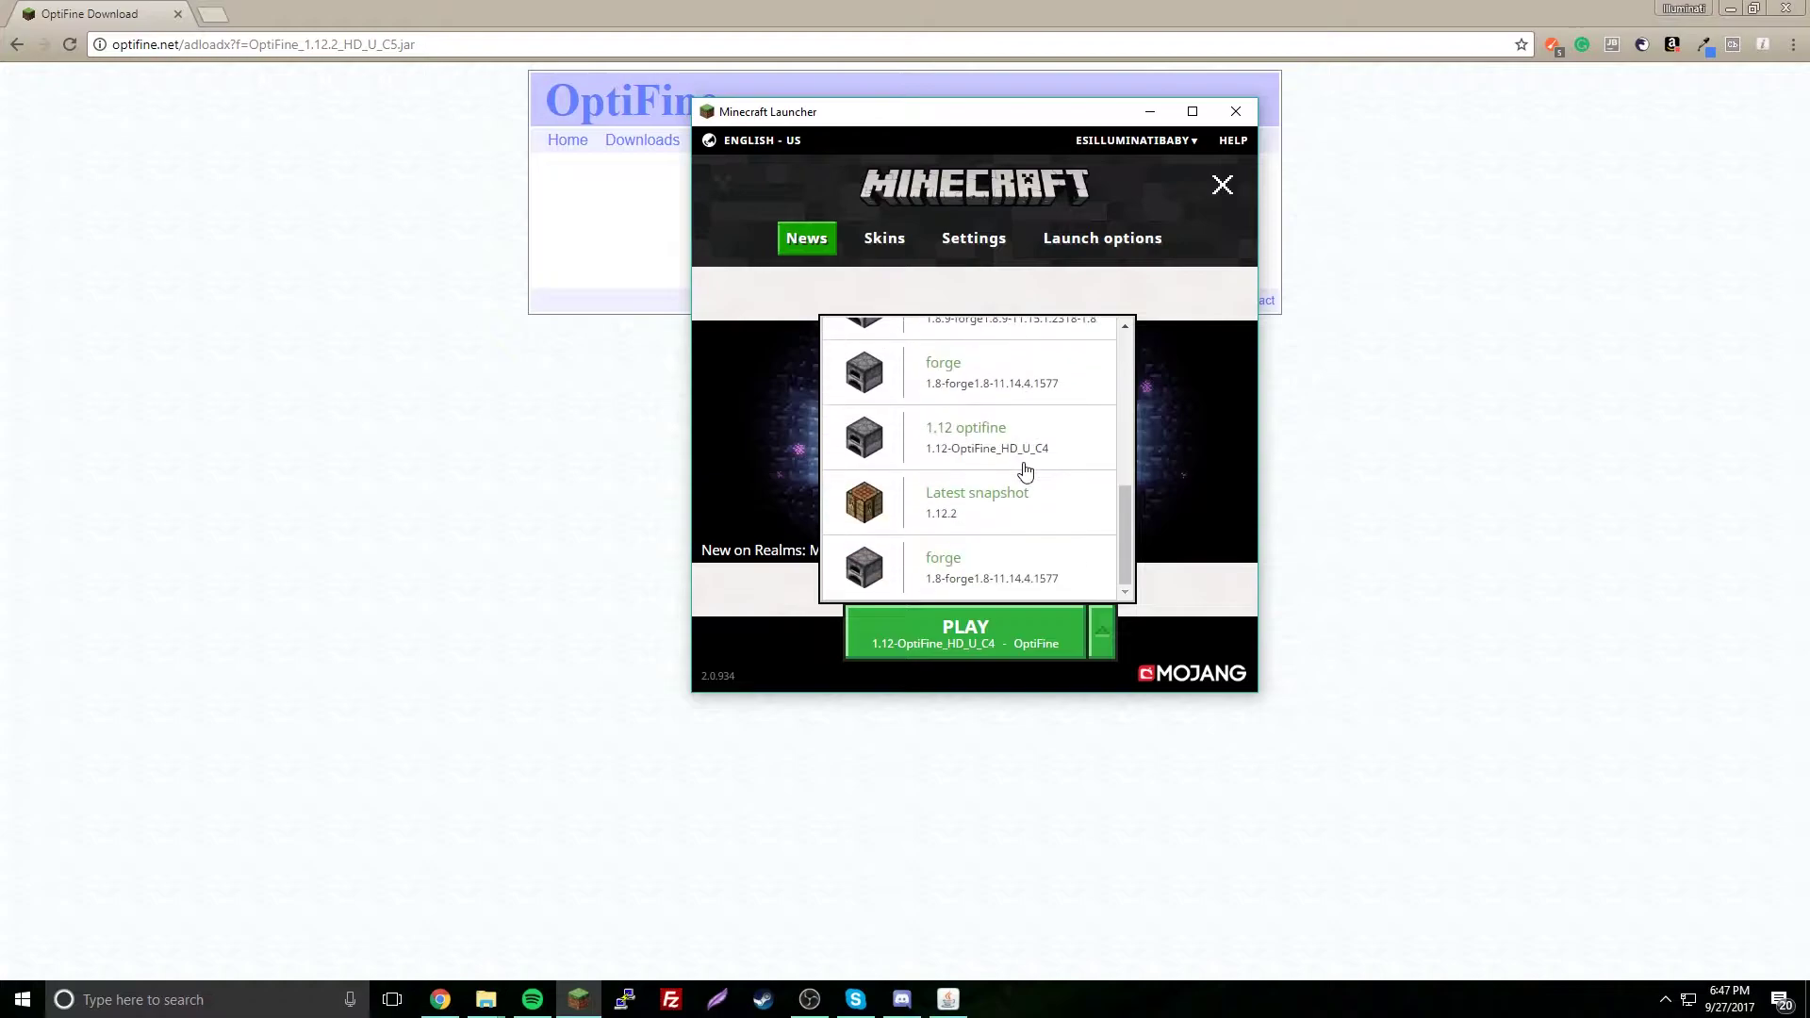
{"action": "left_click", "coordinate": [1018, 505]}
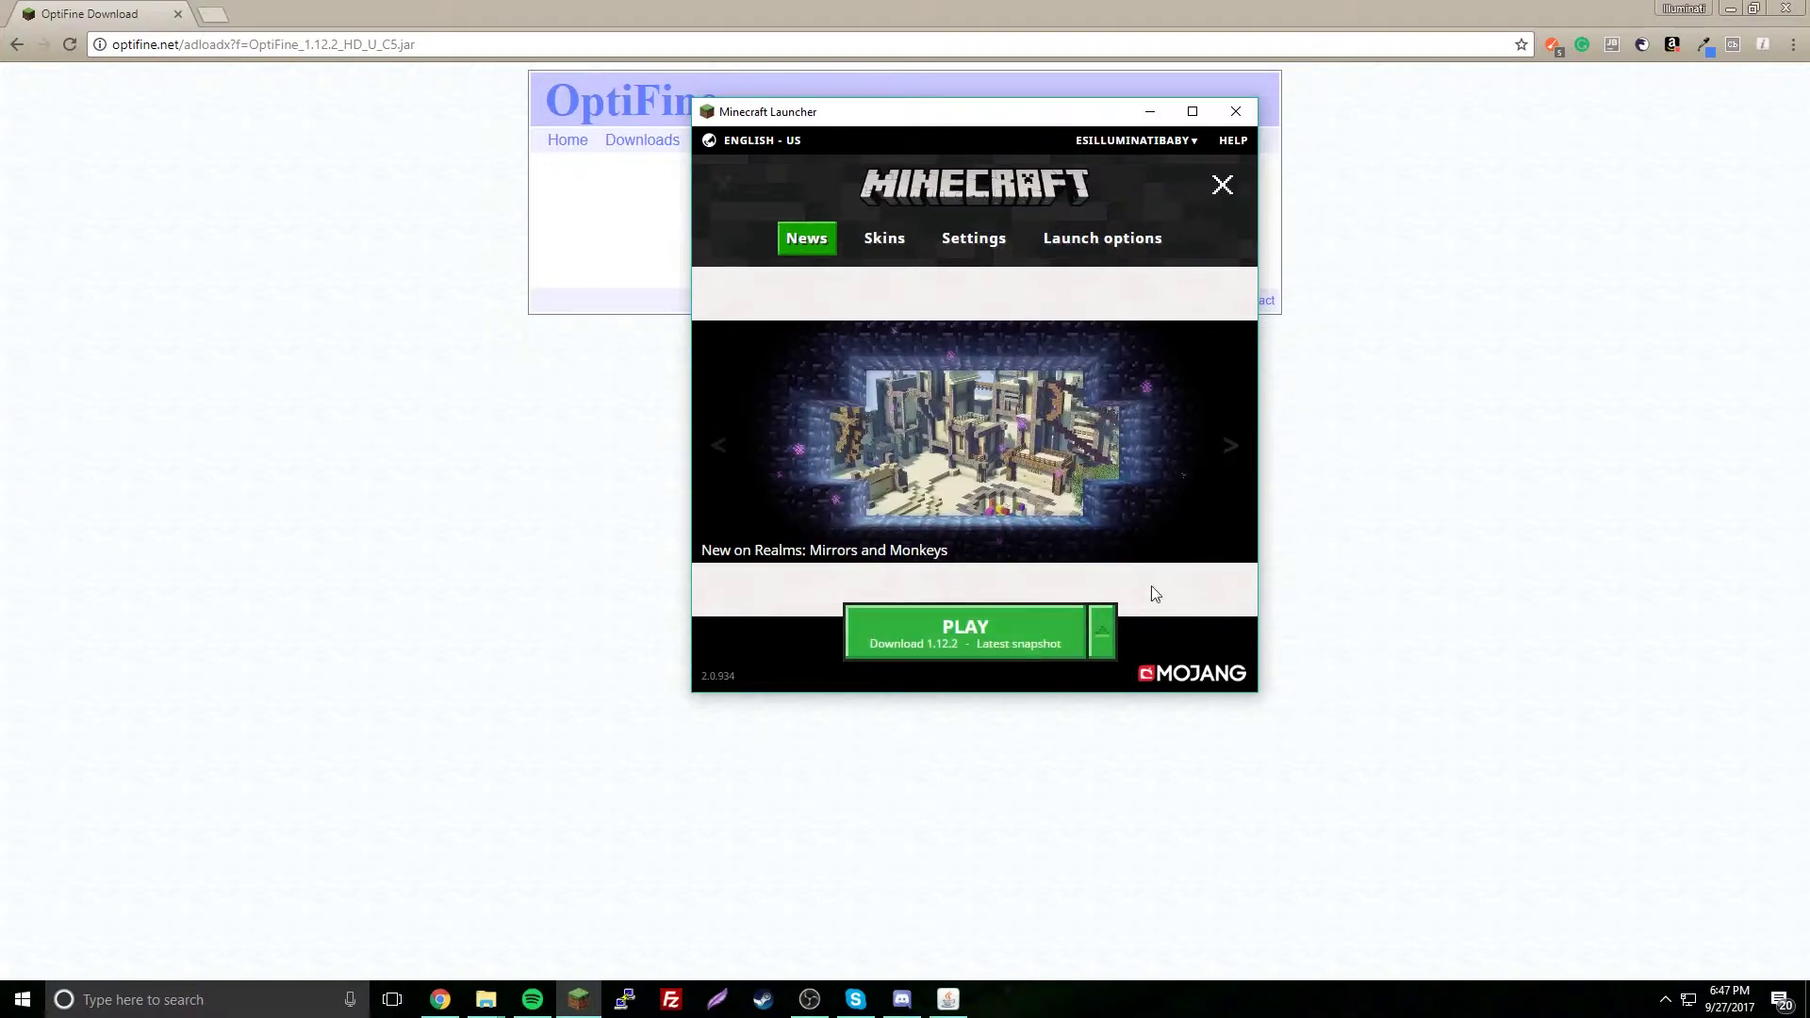
{"action": "left_click", "coordinate": [980, 630]}
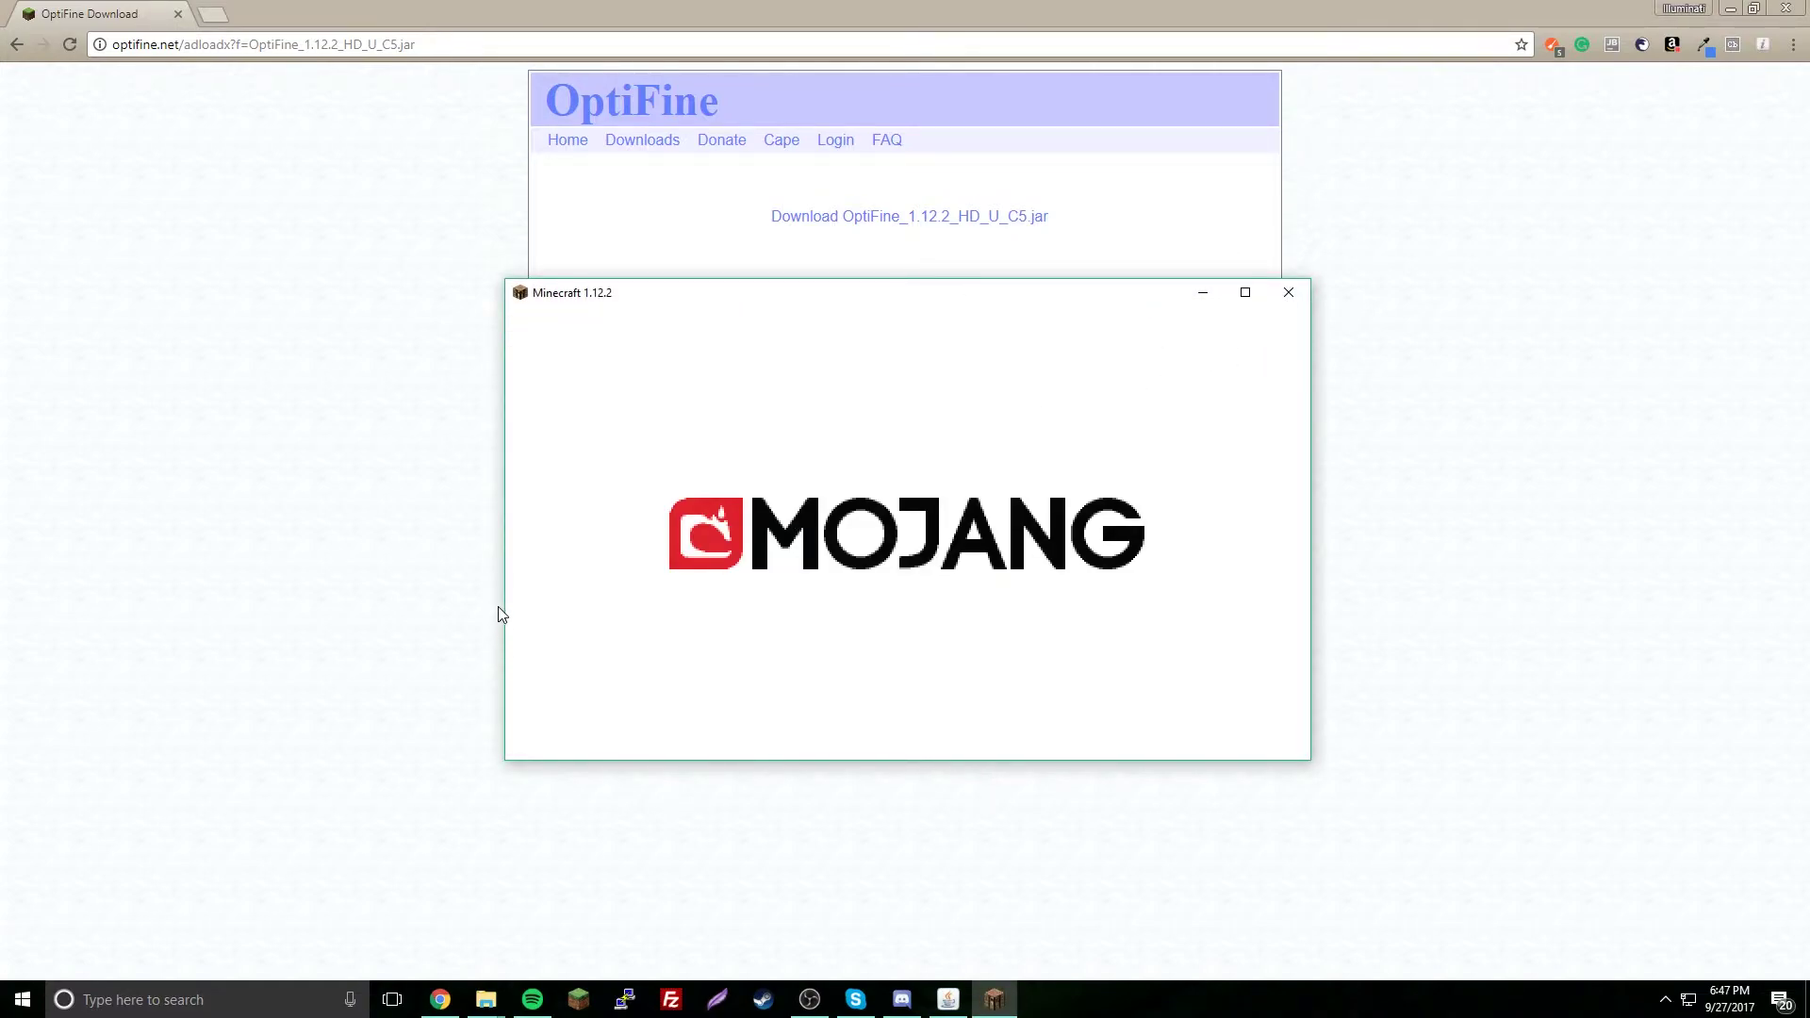
- Install OptiFine HD U C5 for 1.12.2, close the game, and return to the Minecraft Launcher
{"action": "left_click", "coordinate": [947, 1009]}
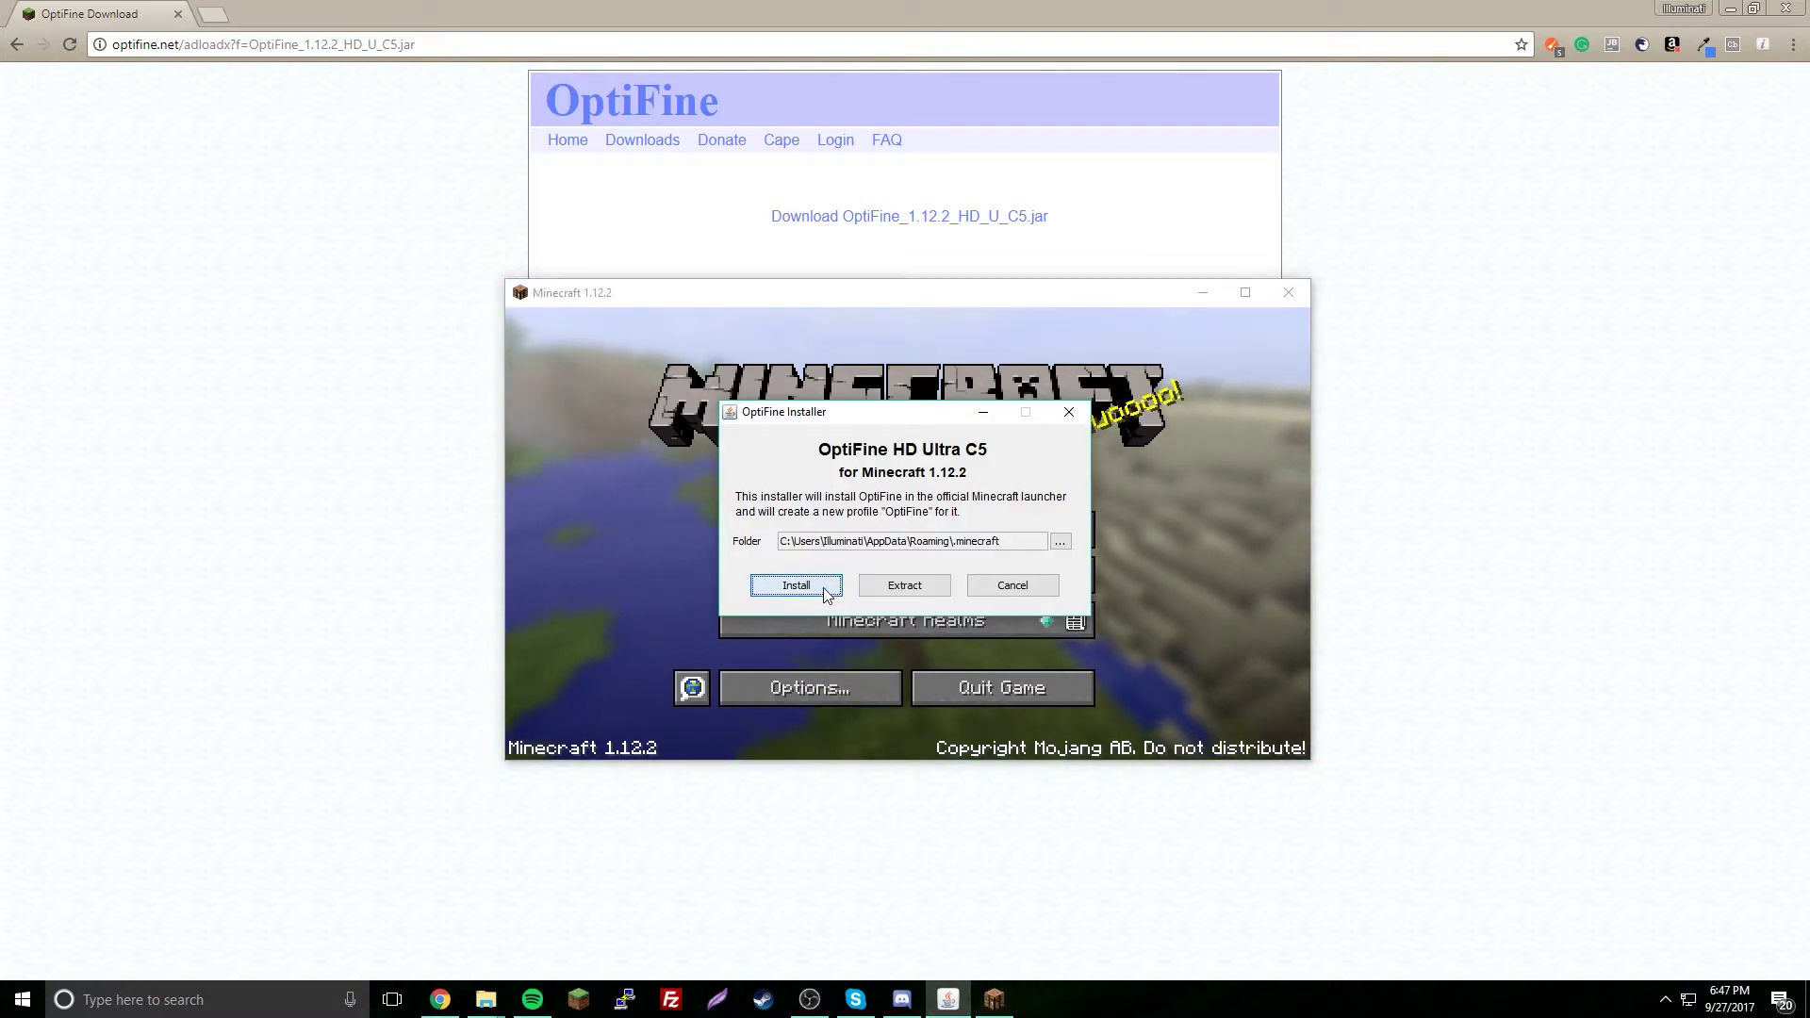
{"action": "left_click", "coordinate": [797, 585]}
{"action": "key", "text": "Return"}
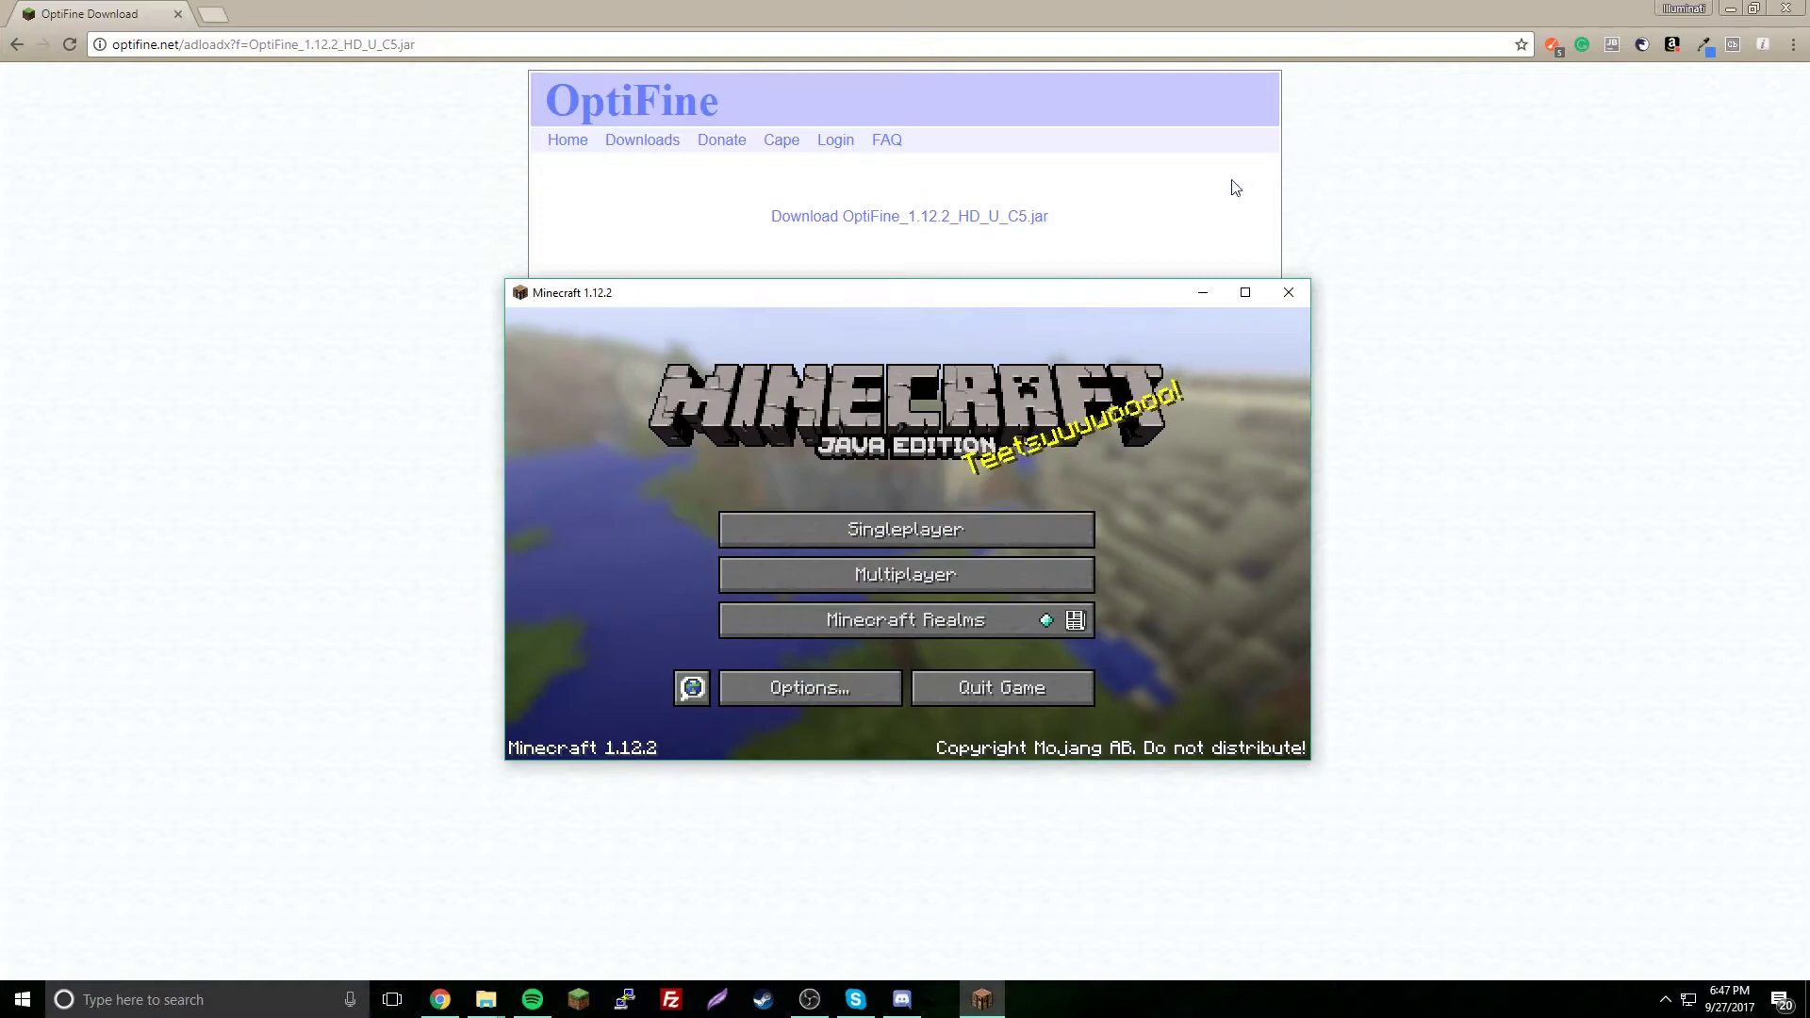
{"action": "left_click", "coordinate": [1288, 292]}
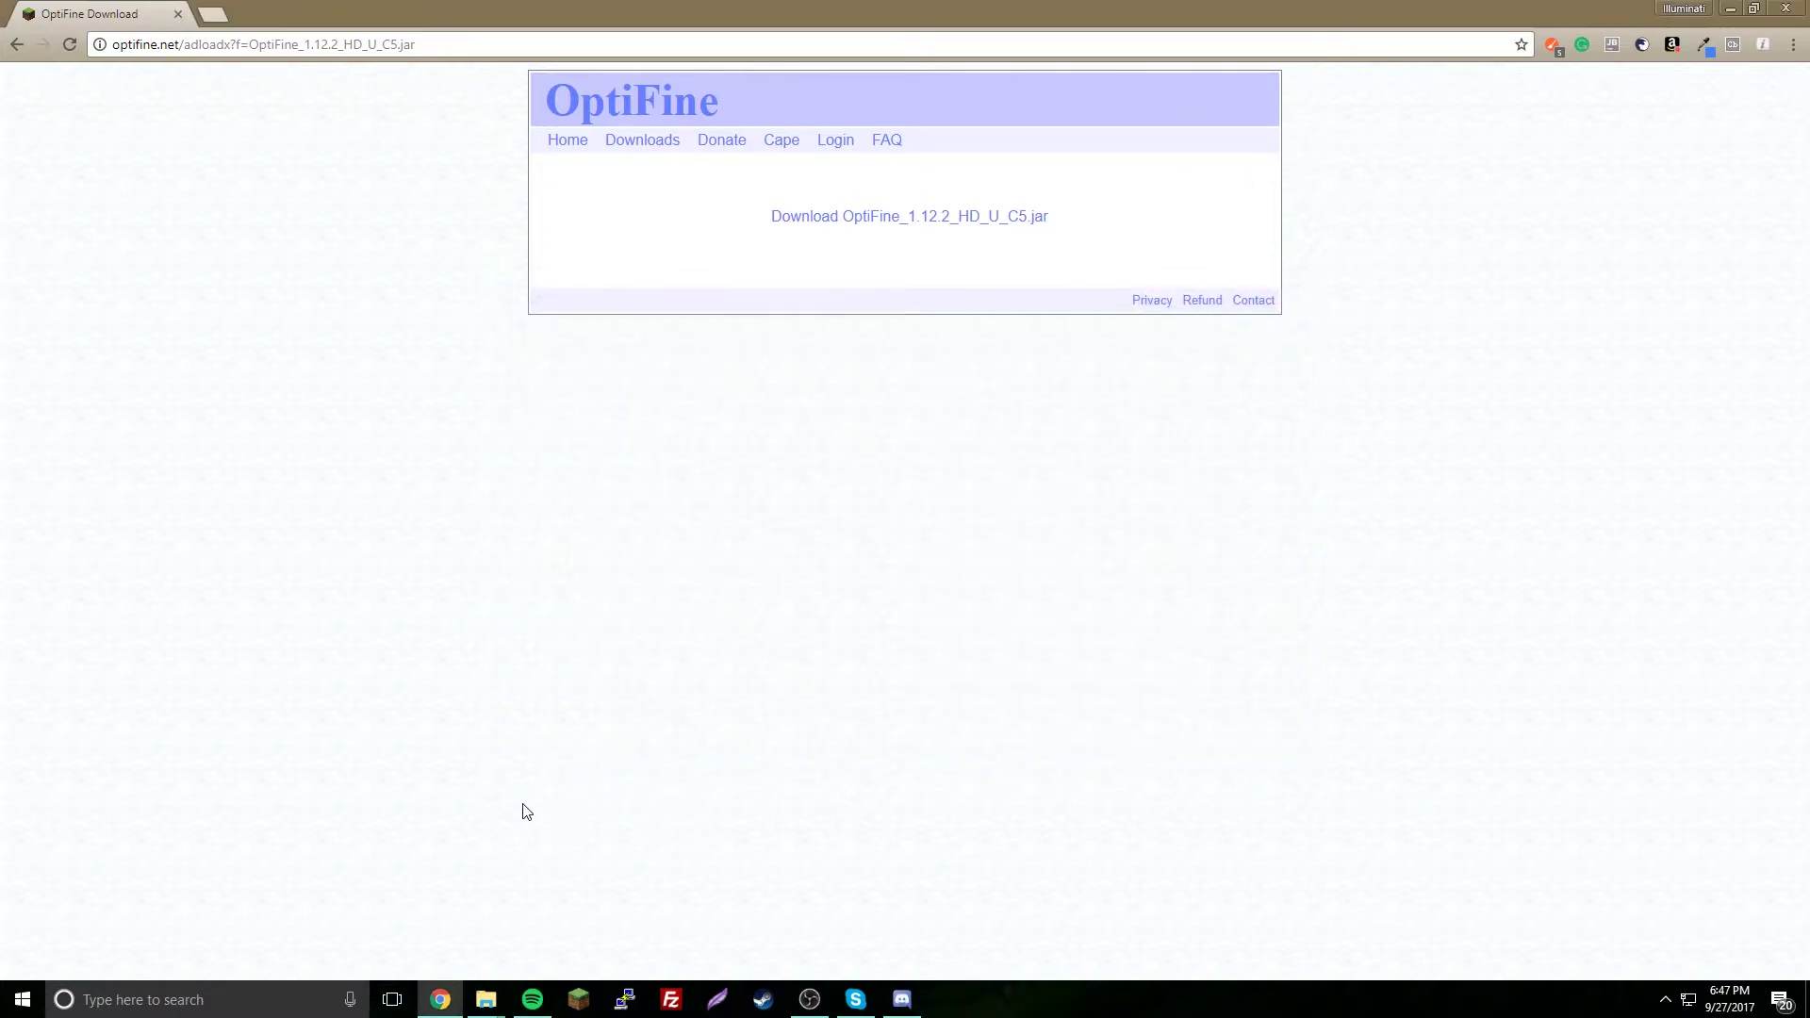
{"action": "left_click", "coordinate": [578, 988]}
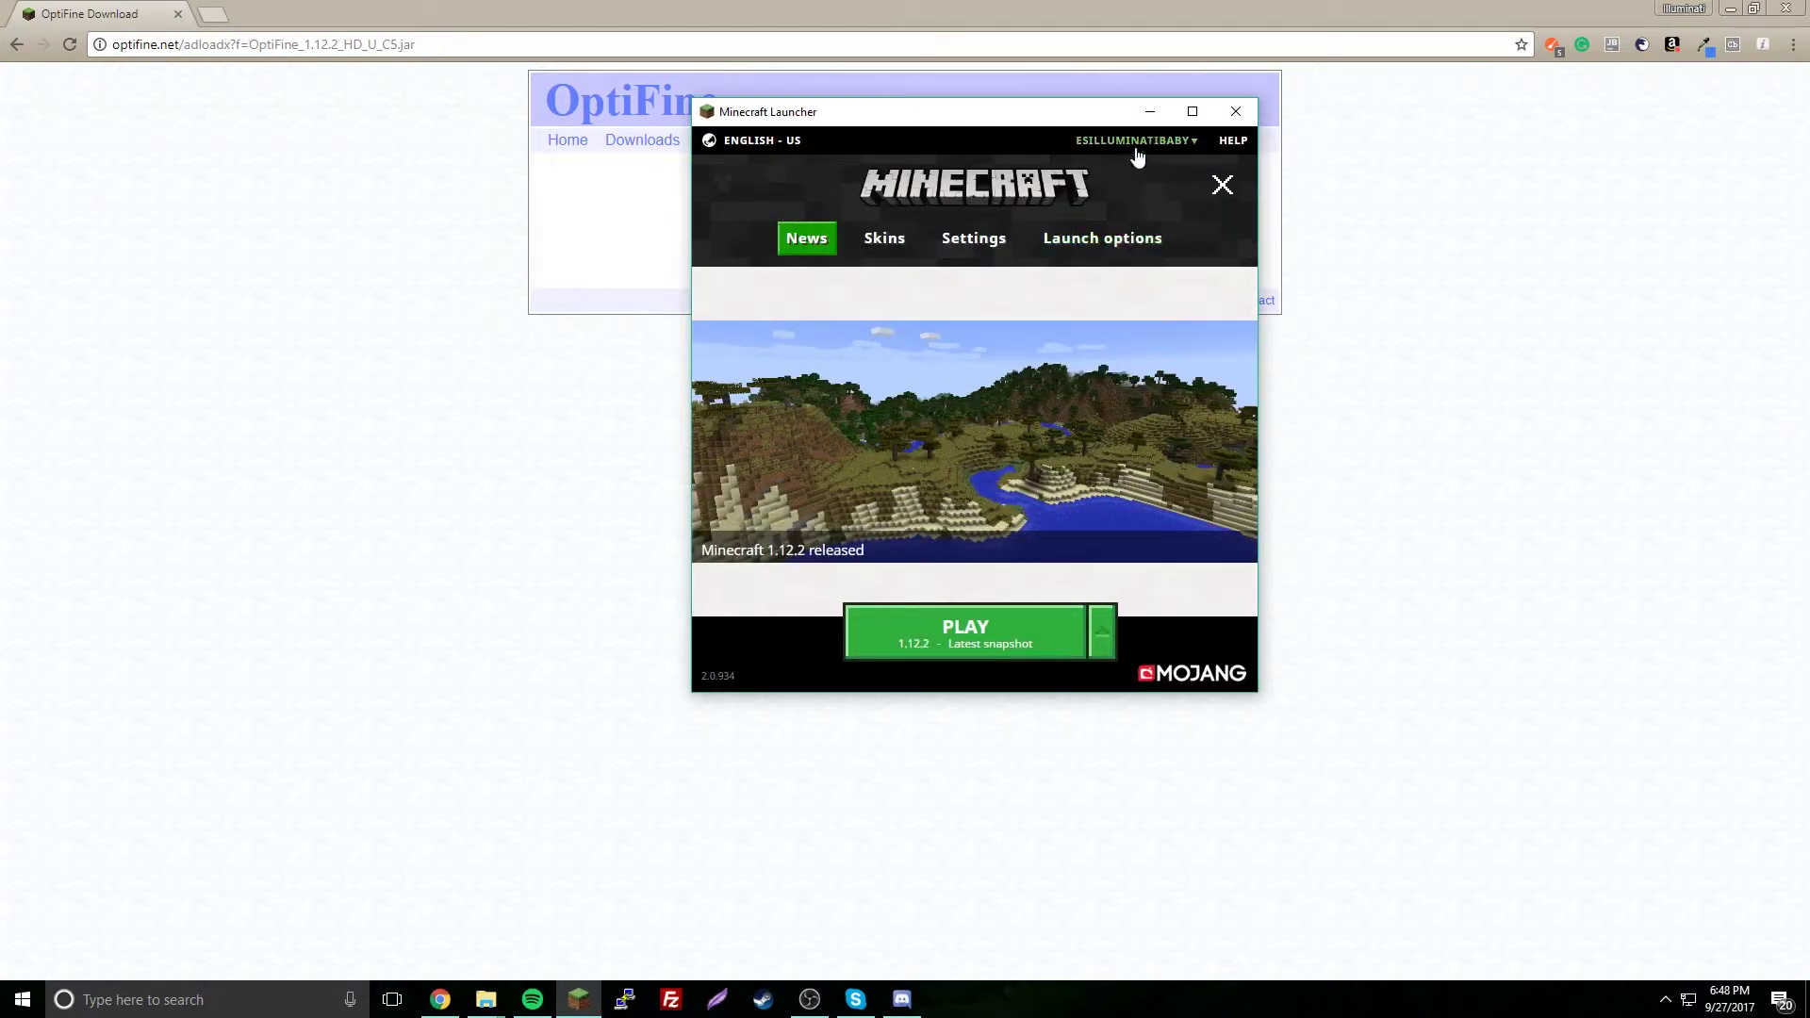
- Create a launch configuration named '1.12.2 Optifine' using release 1.12.2-OptiFine_HD_U_C5
{"action": "left_click", "coordinate": [1113, 241]}
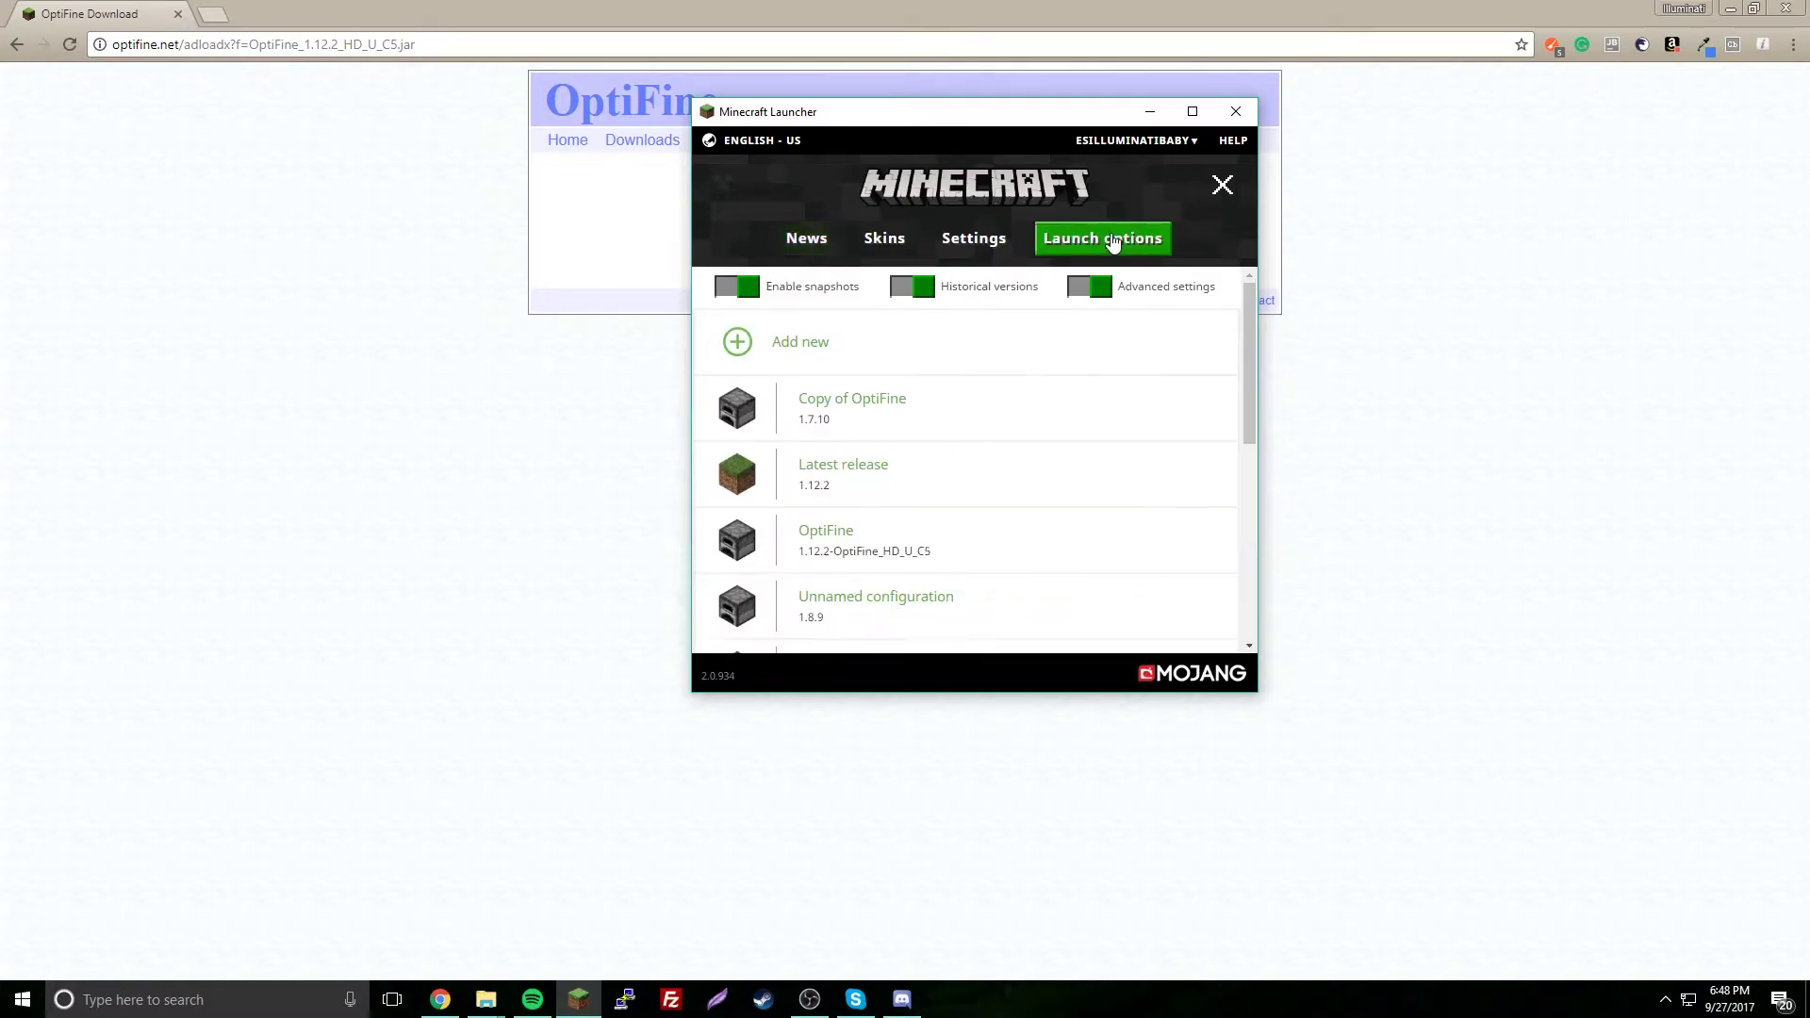
{"action": "left_click", "coordinate": [854, 363]}
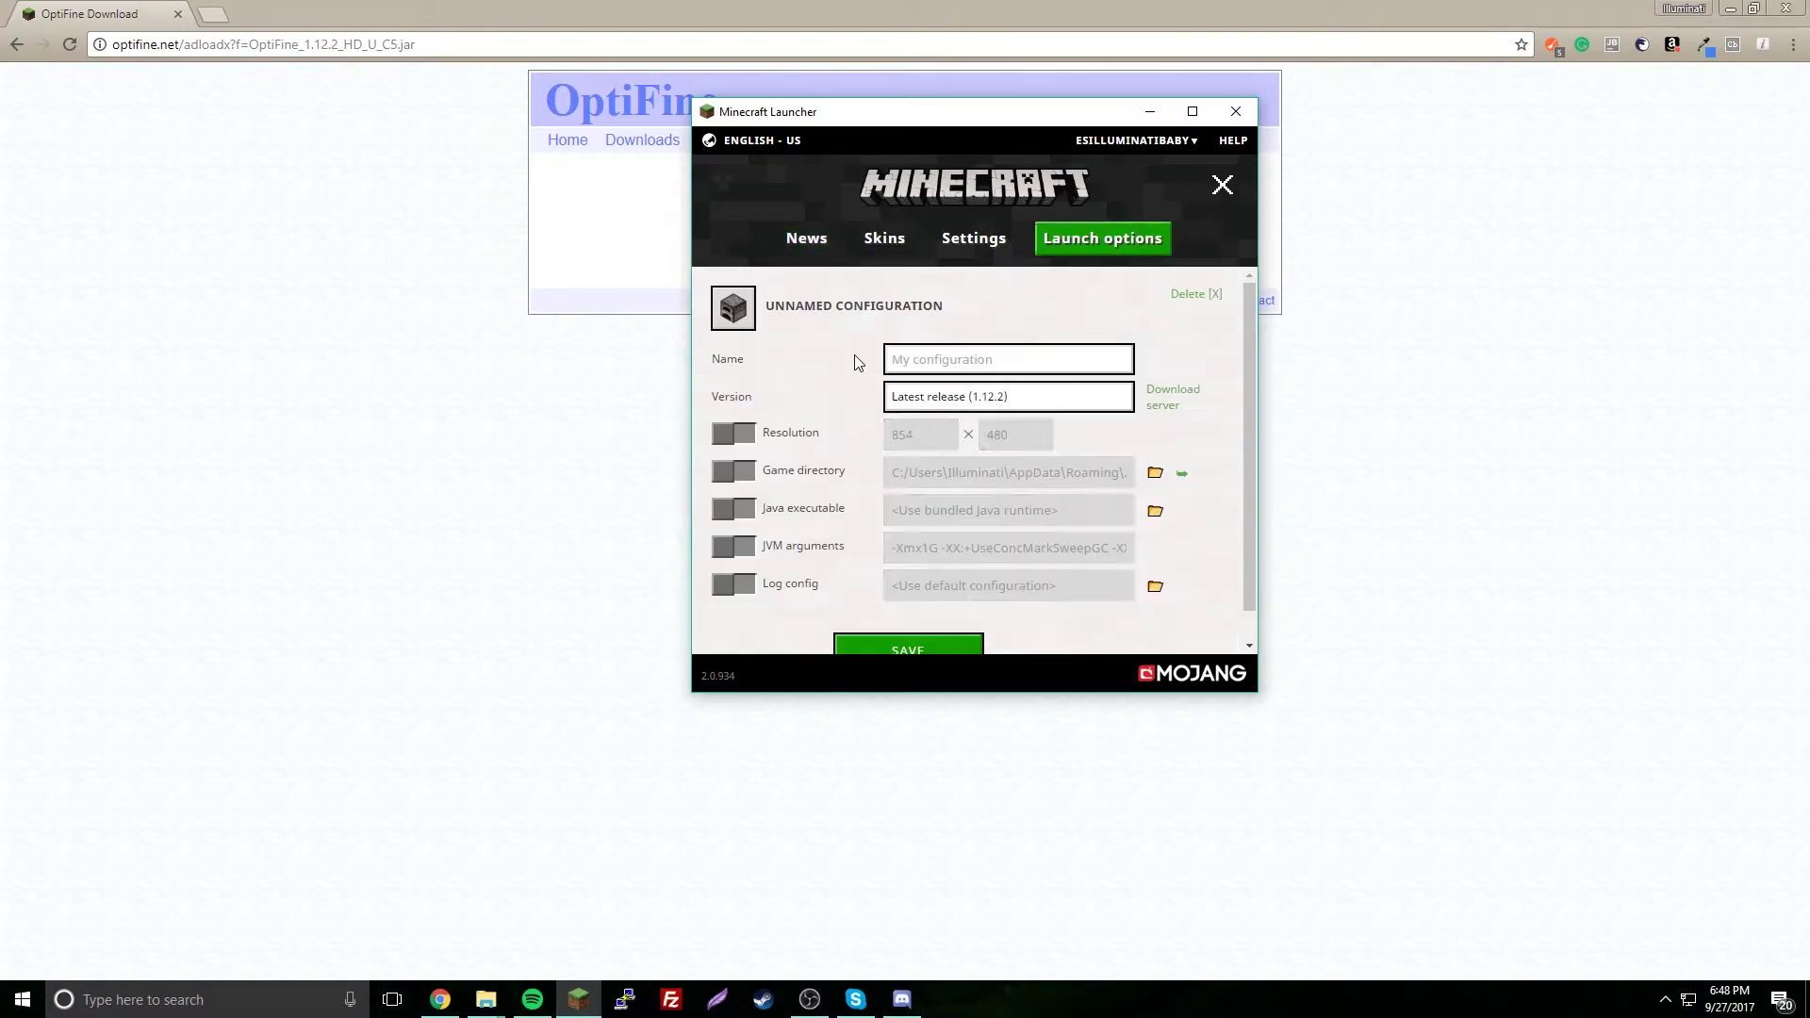
{"action": "left_click", "coordinate": [980, 363]}
{"action": "type", "text": "!.12"}
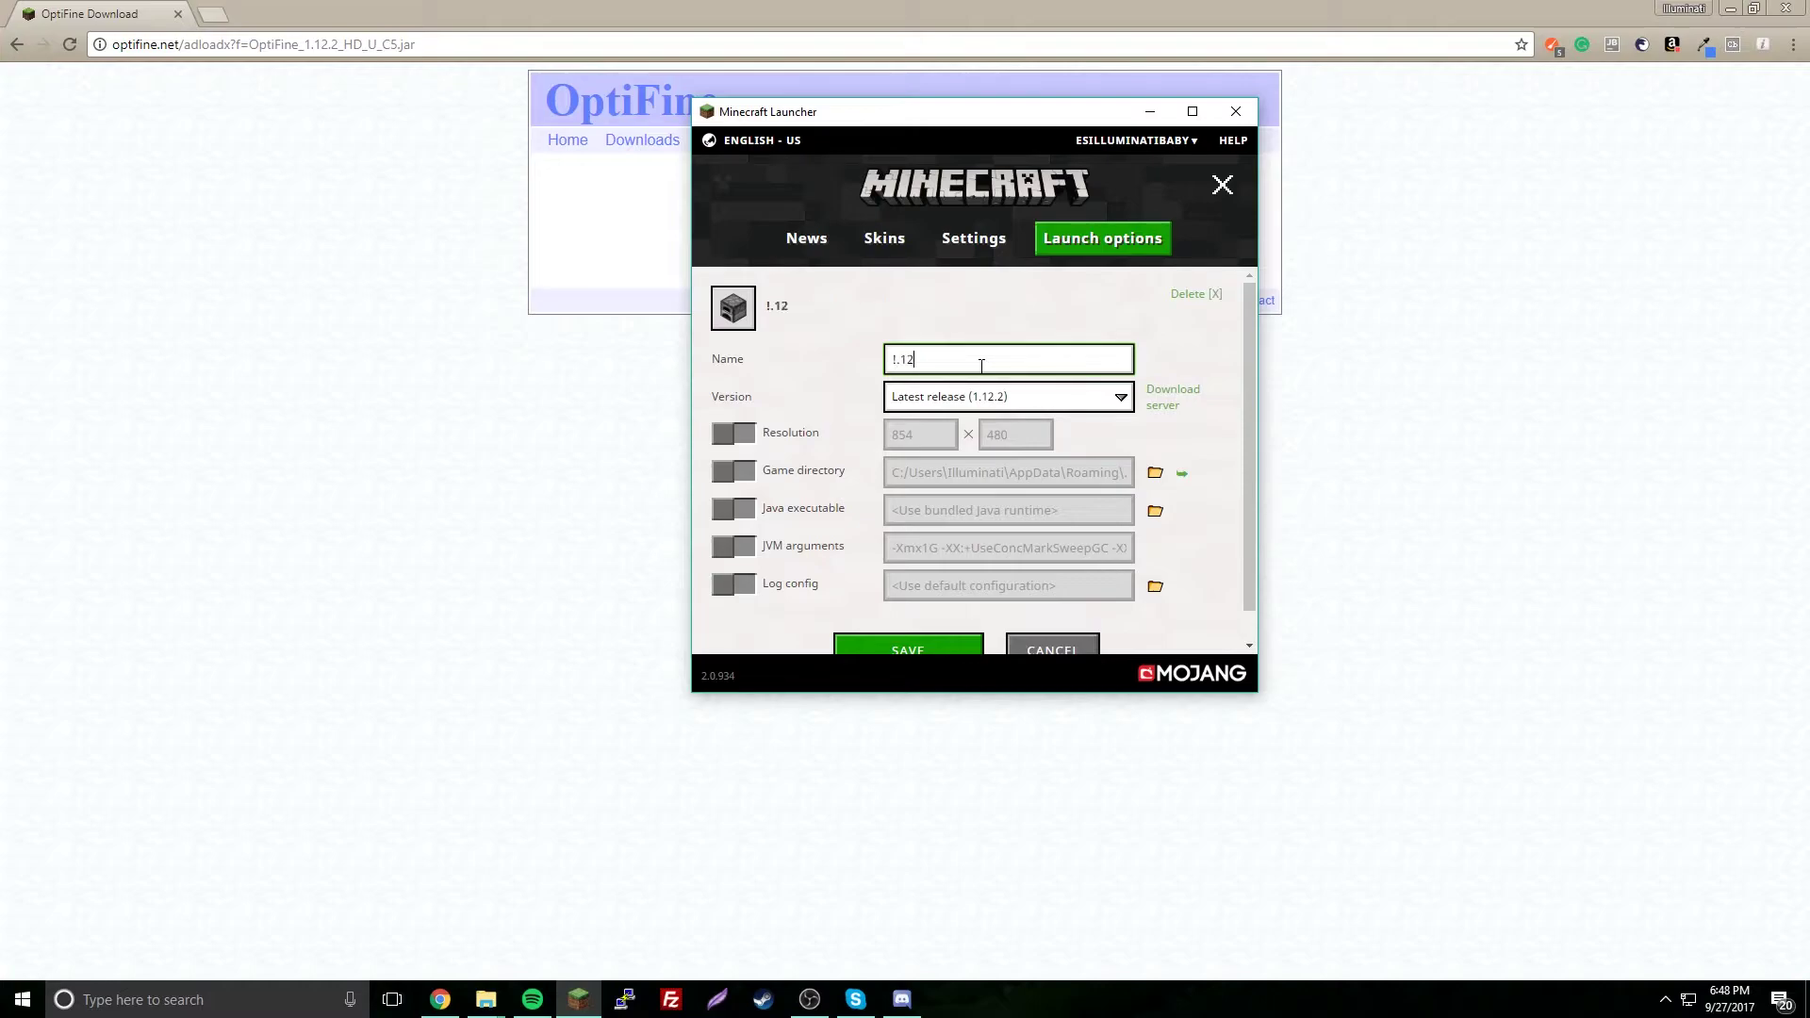
{"action": "key", "text": "BackSpace"}
{"action": "key", "text": "BackSpace"}
{"action": "key", "text": "BackSpace"}
{"action": "type", "text": "12.2 Opt"}
{"action": "type", "text": "ifine"}
{"action": "left_click", "coordinate": [1001, 396]}
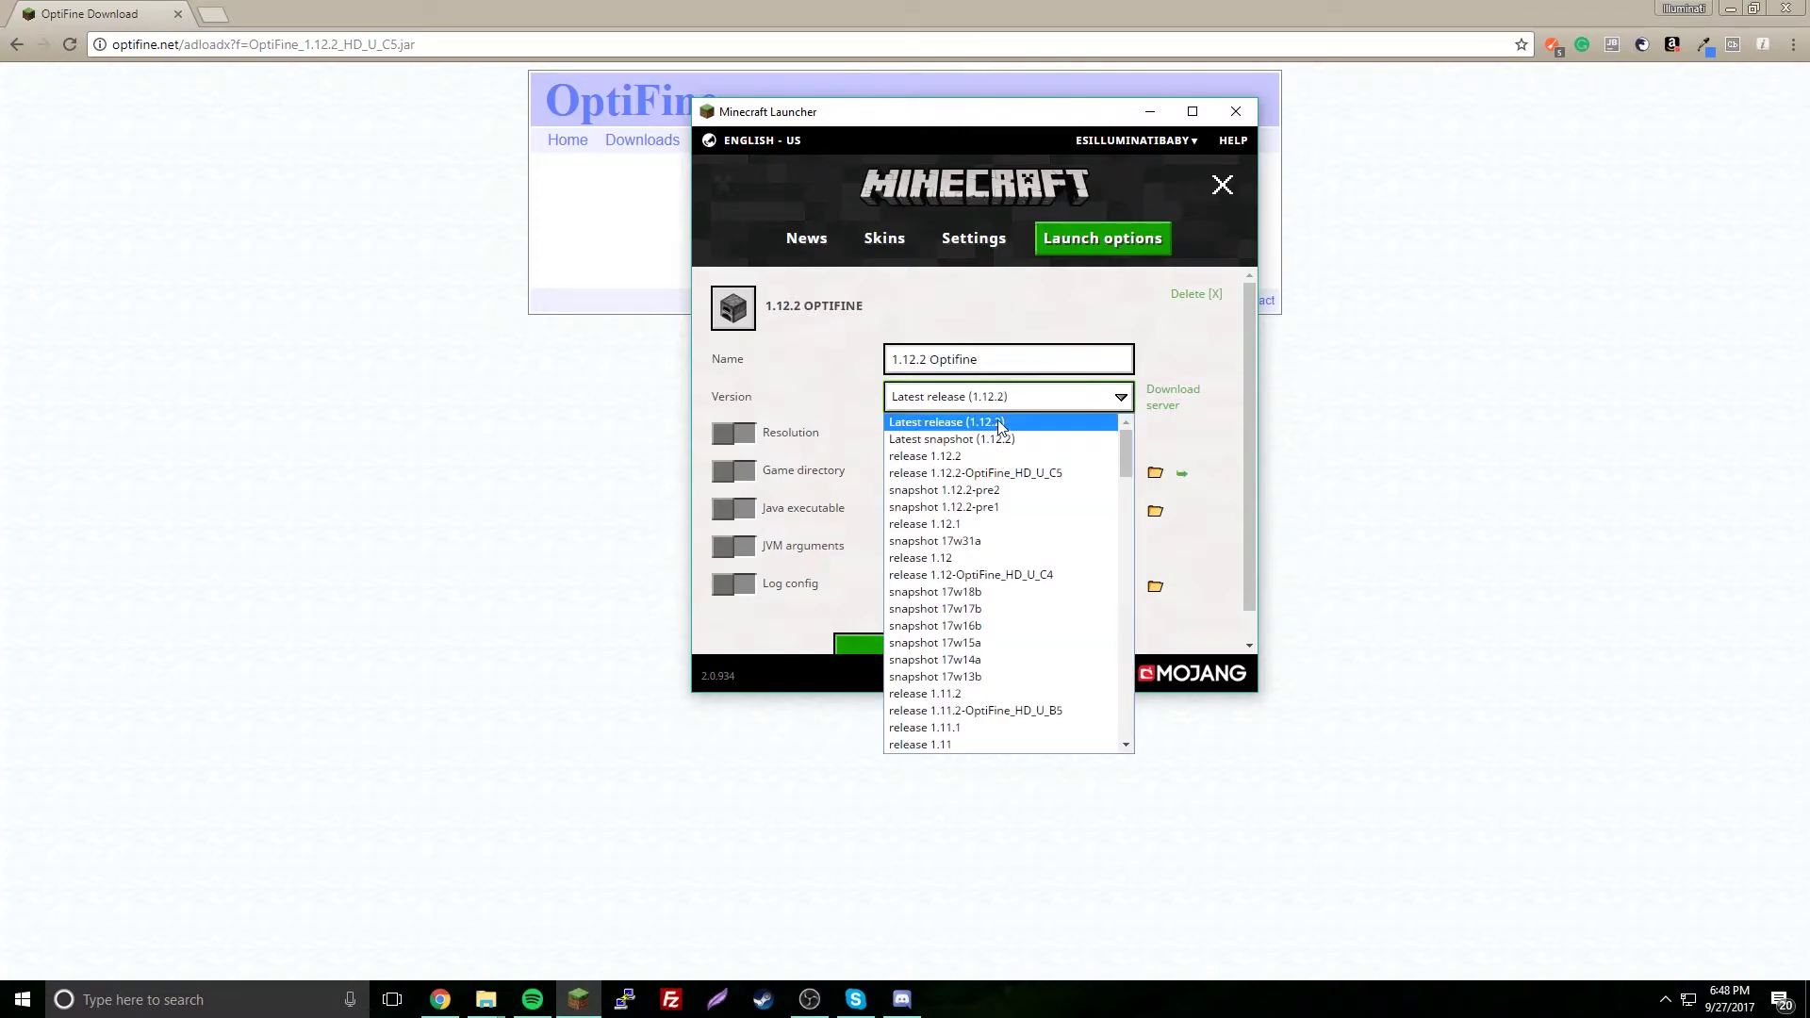
{"action": "left_click", "coordinate": [946, 473]}
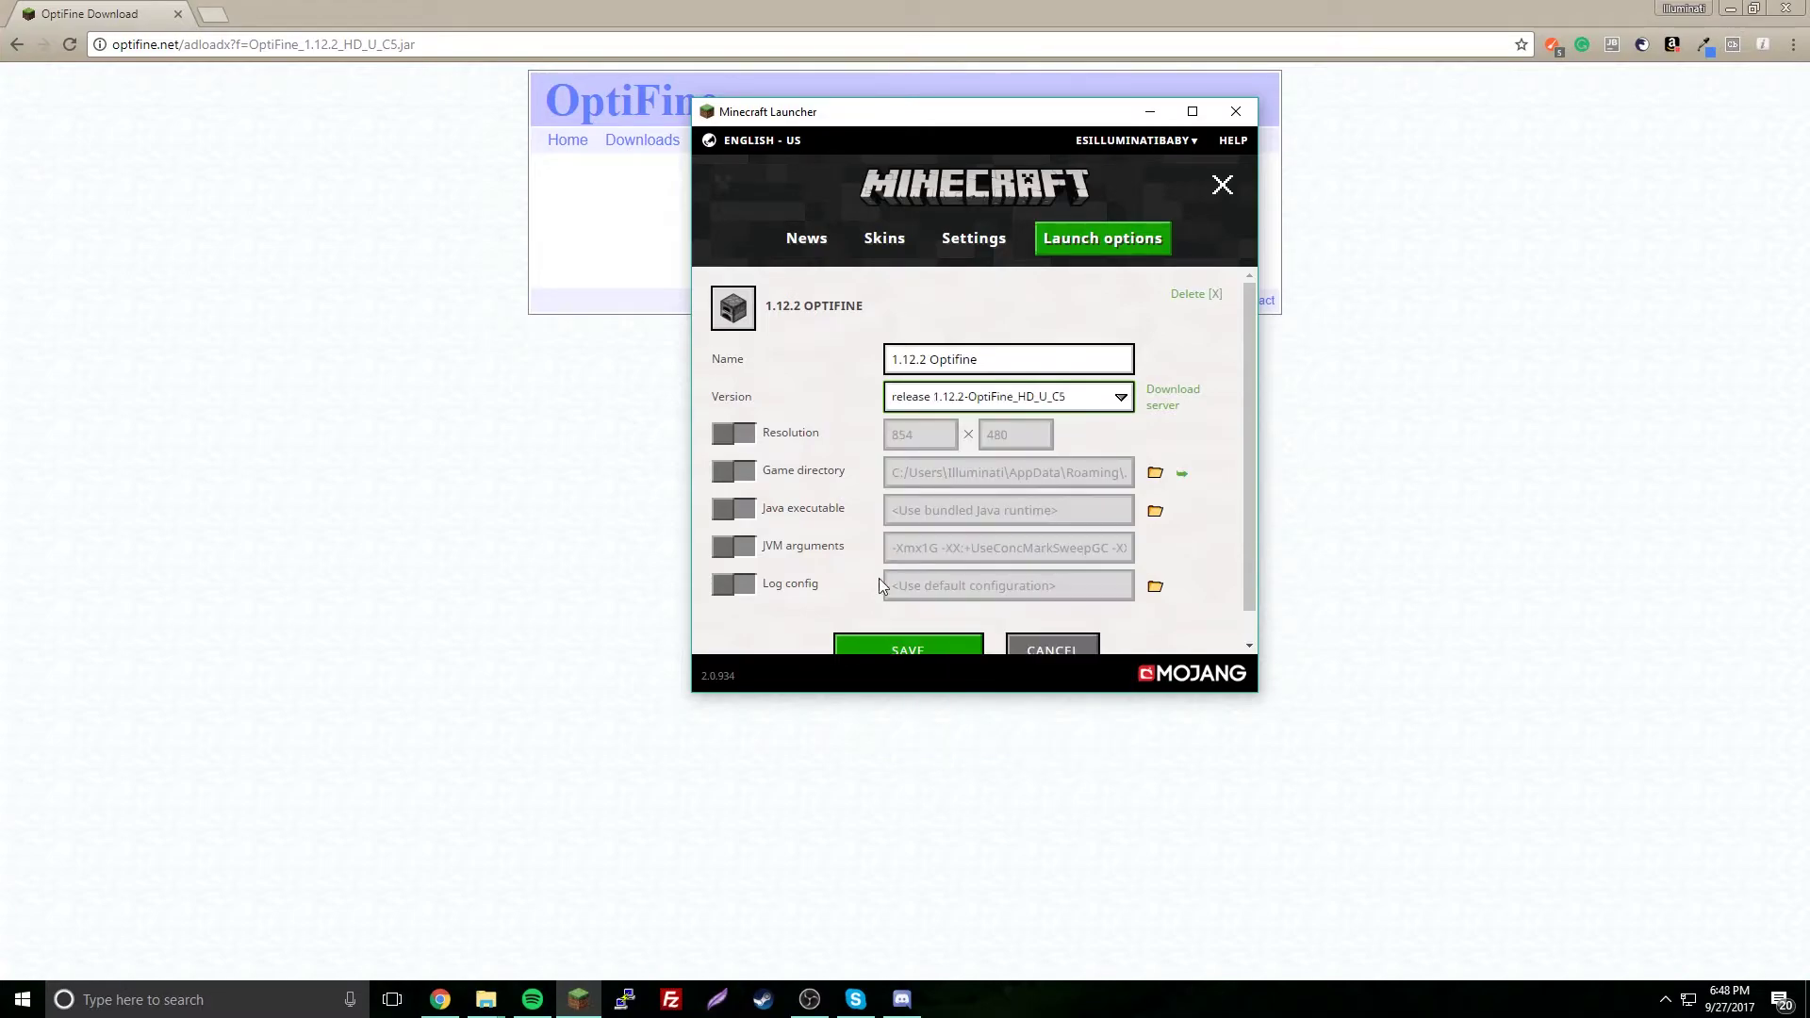
{"action": "scroll", "coordinate": [869, 474], "scroll_direction": "down", "scroll_amount": 1}
- Save the new configuration and pick an OptiFine profile from the play list on News
{"action": "left_click", "coordinate": [912, 620]}
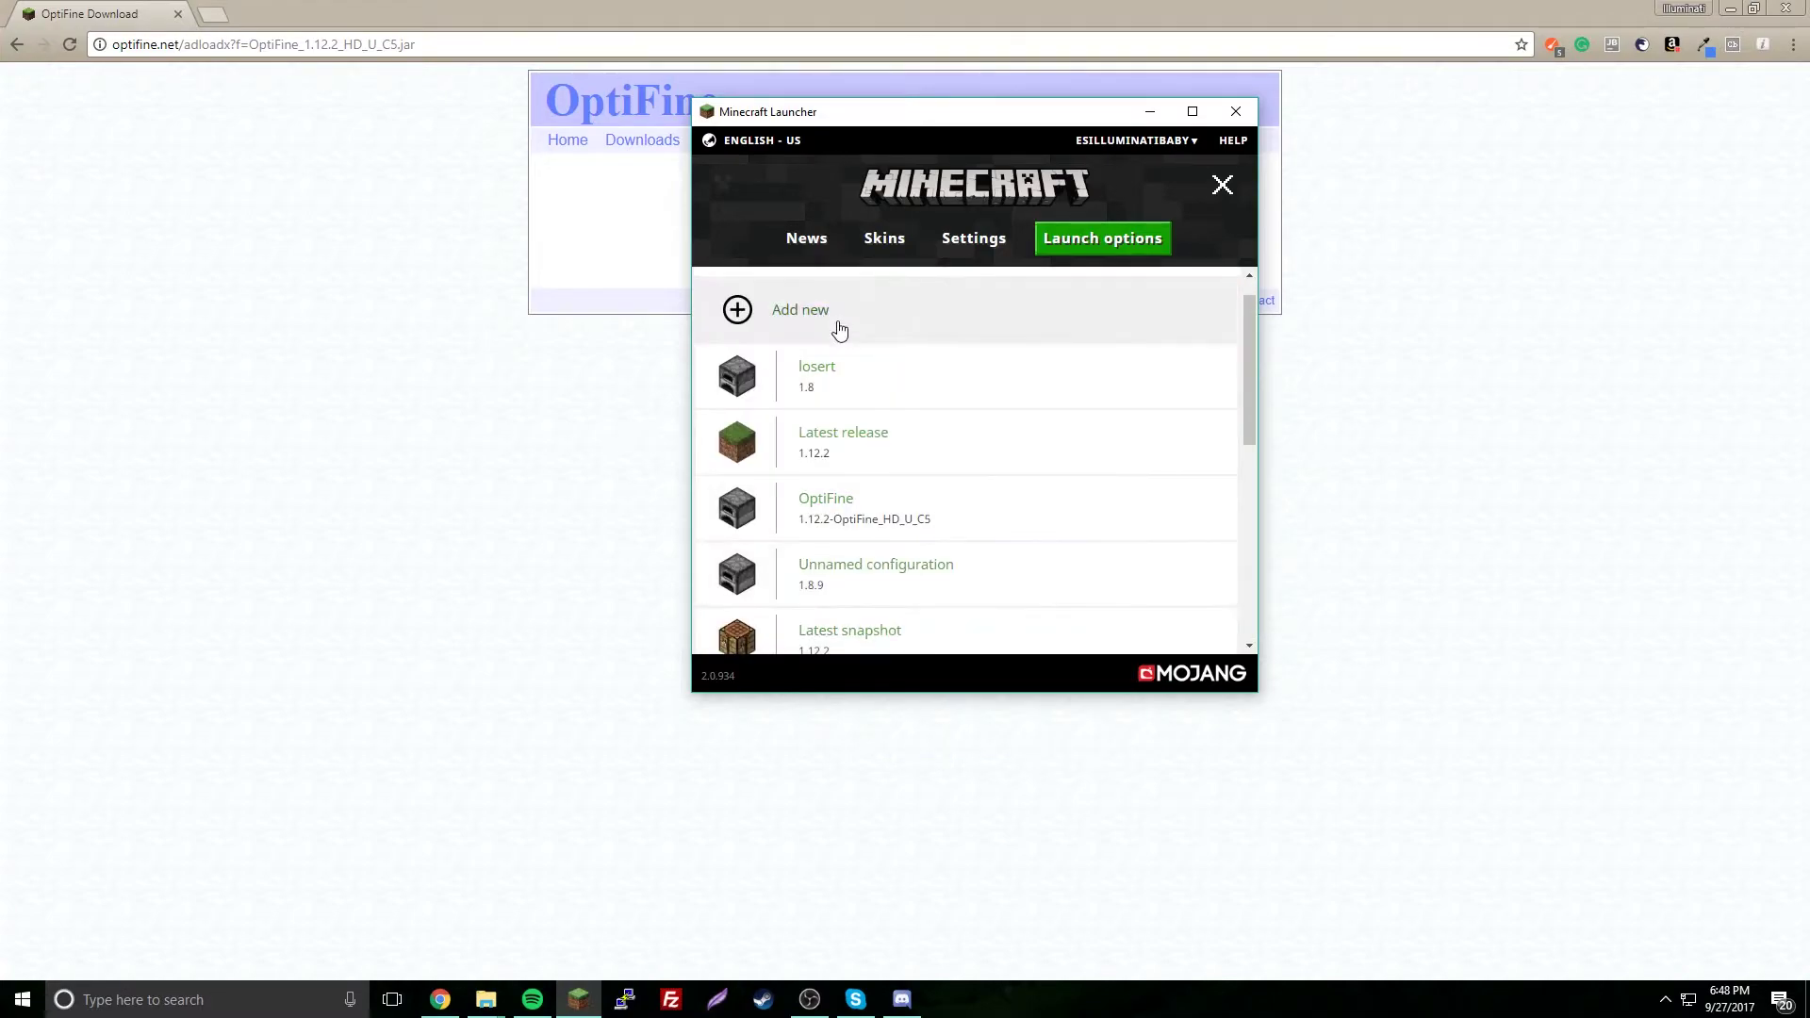
{"action": "left_click", "coordinate": [827, 249]}
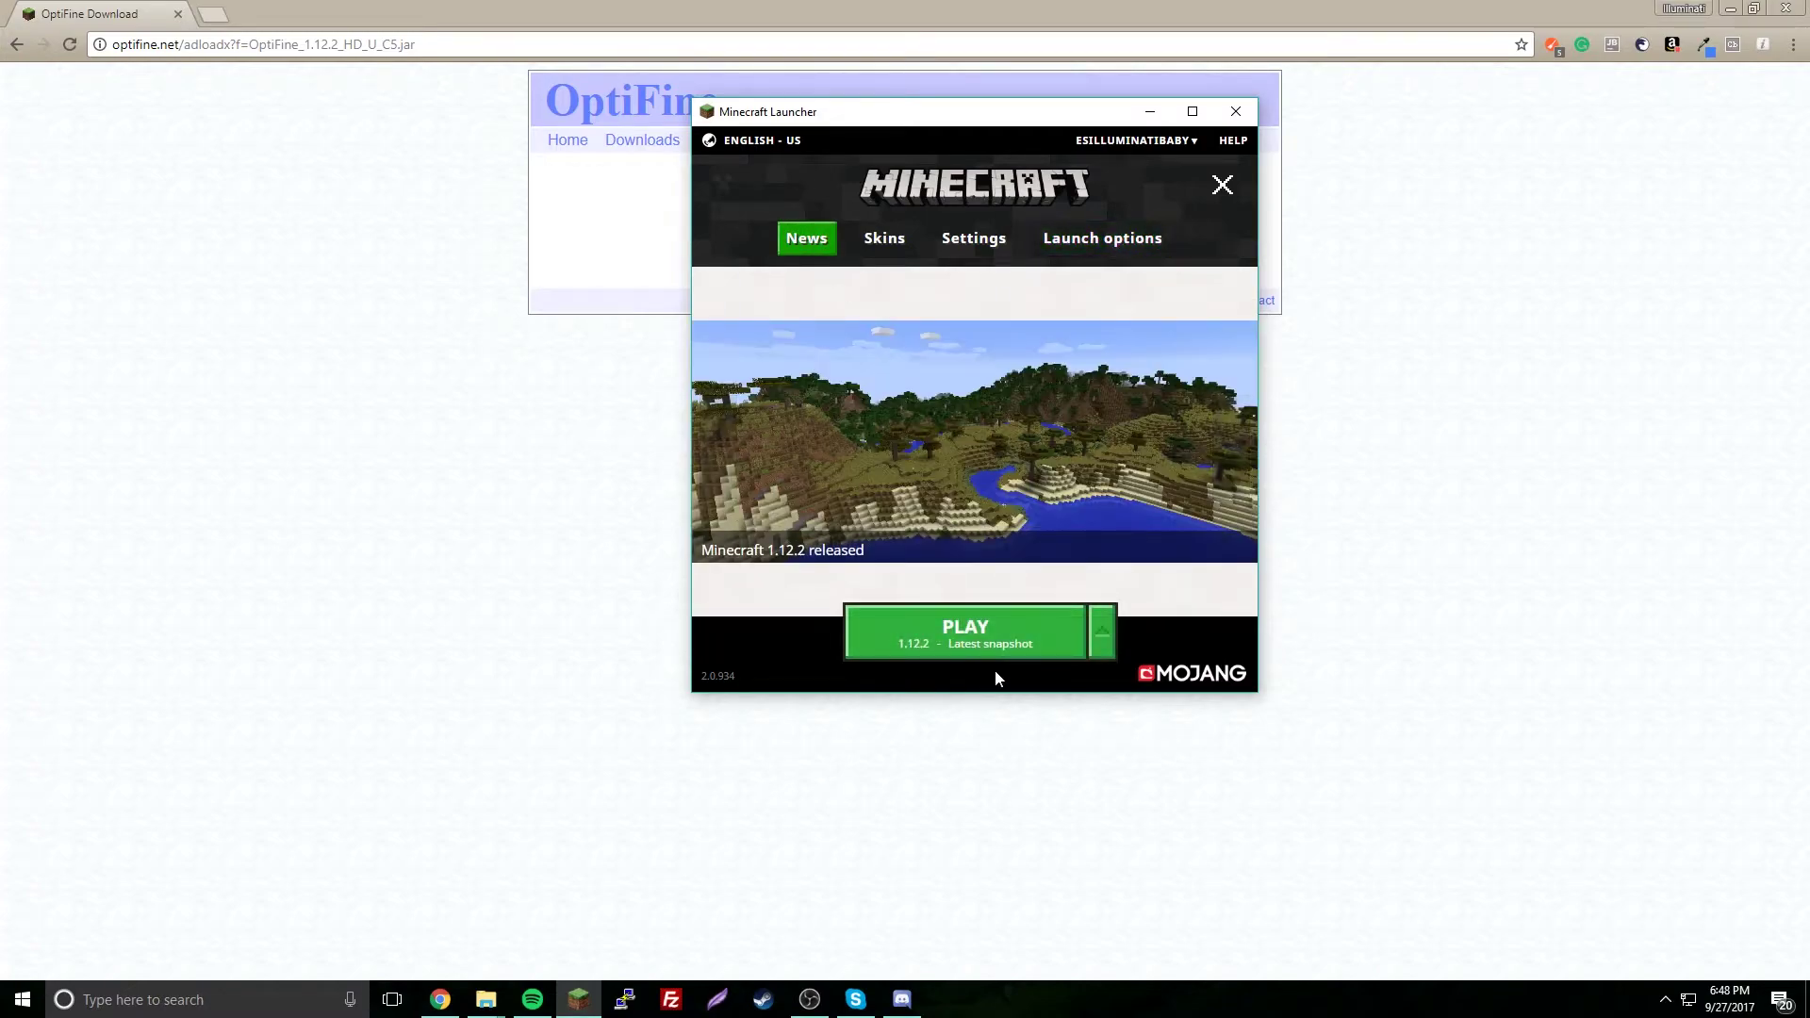
{"action": "left_click", "coordinate": [1097, 629]}
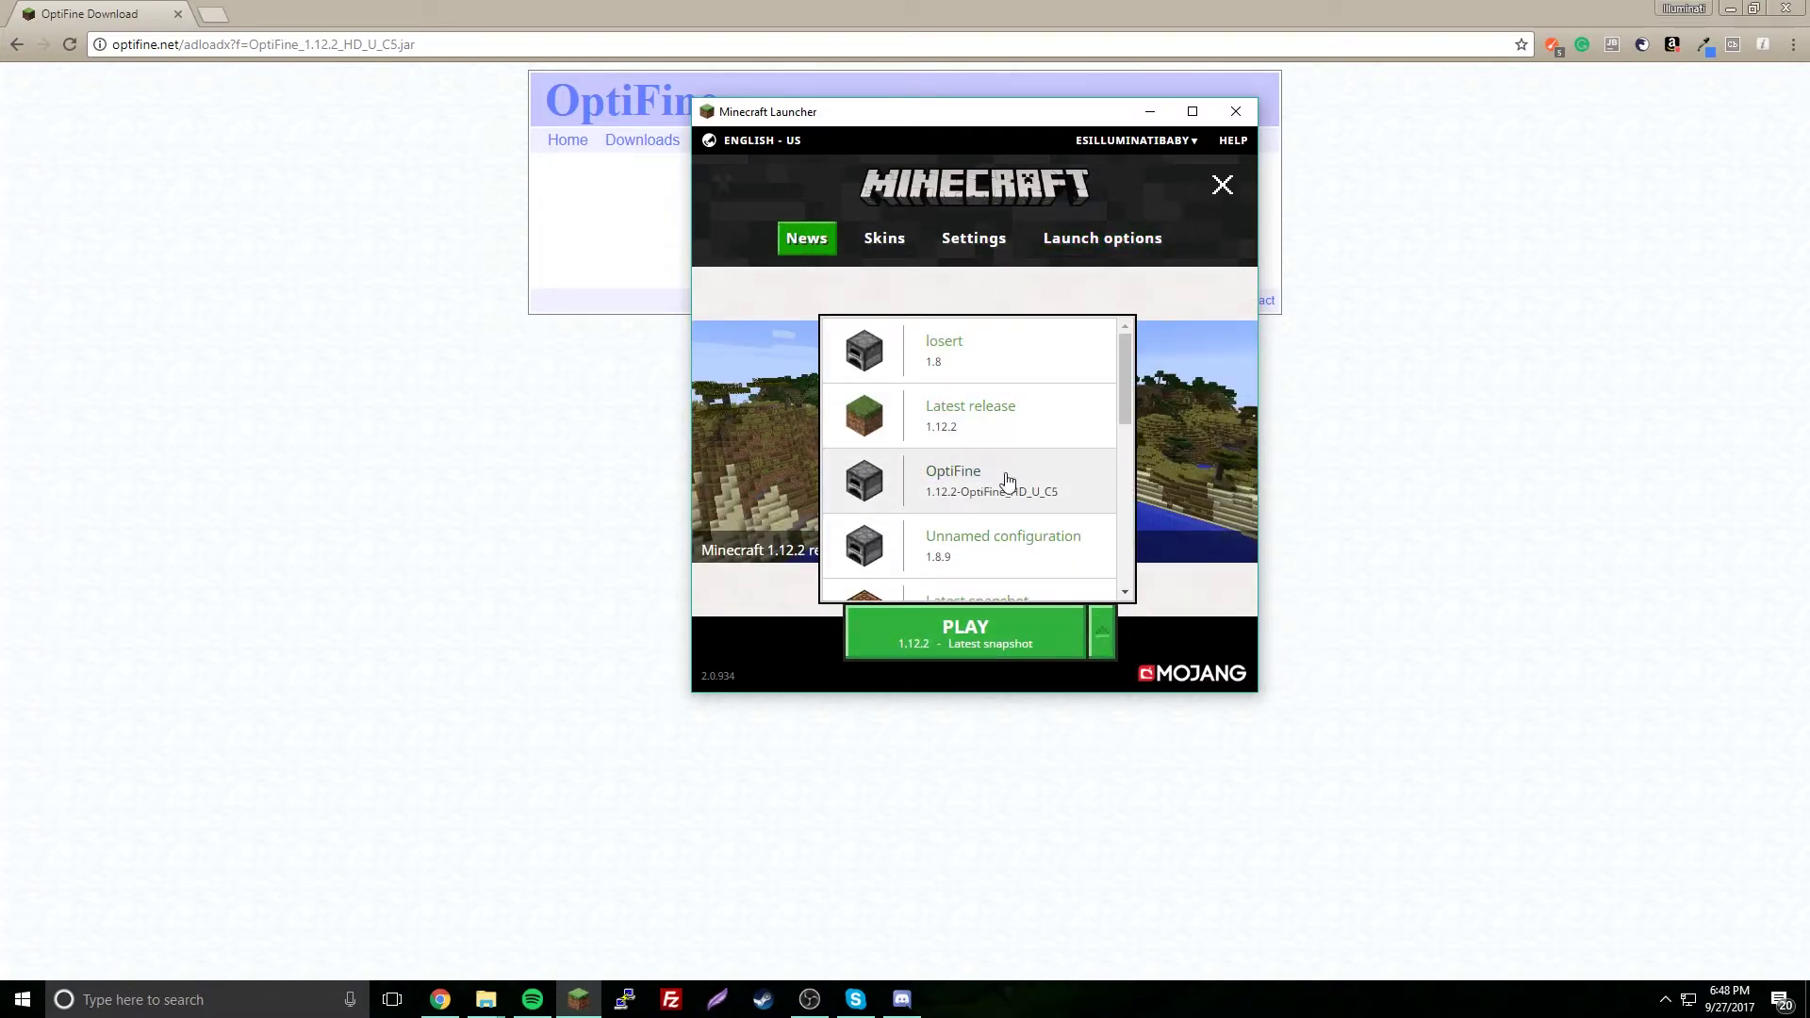
{"action": "left_click", "coordinate": [1006, 485]}
- Set the play profile beside PLAY to 1.12.2 Optifine (1.12.2-OptiFine_HD_U_C5)
{"action": "left_click", "coordinate": [1099, 628]}
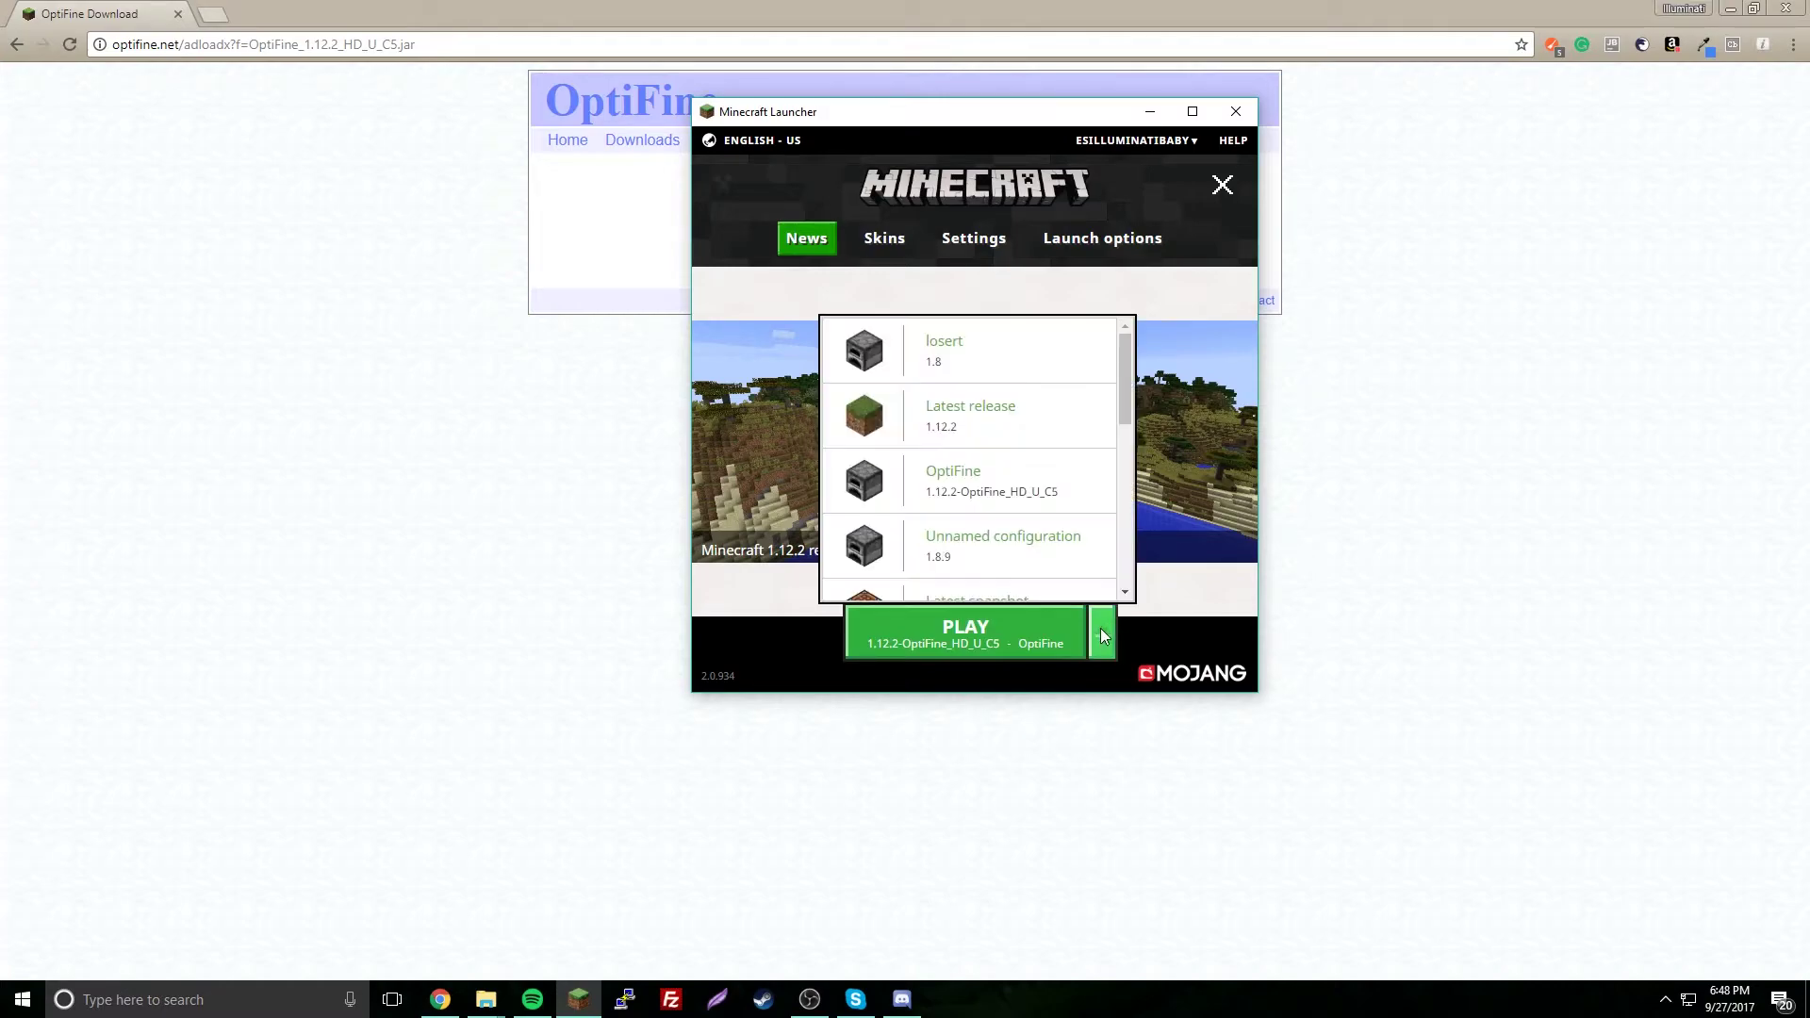
{"action": "scroll", "coordinate": [1021, 490], "scroll_direction": "down", "scroll_amount": 4}
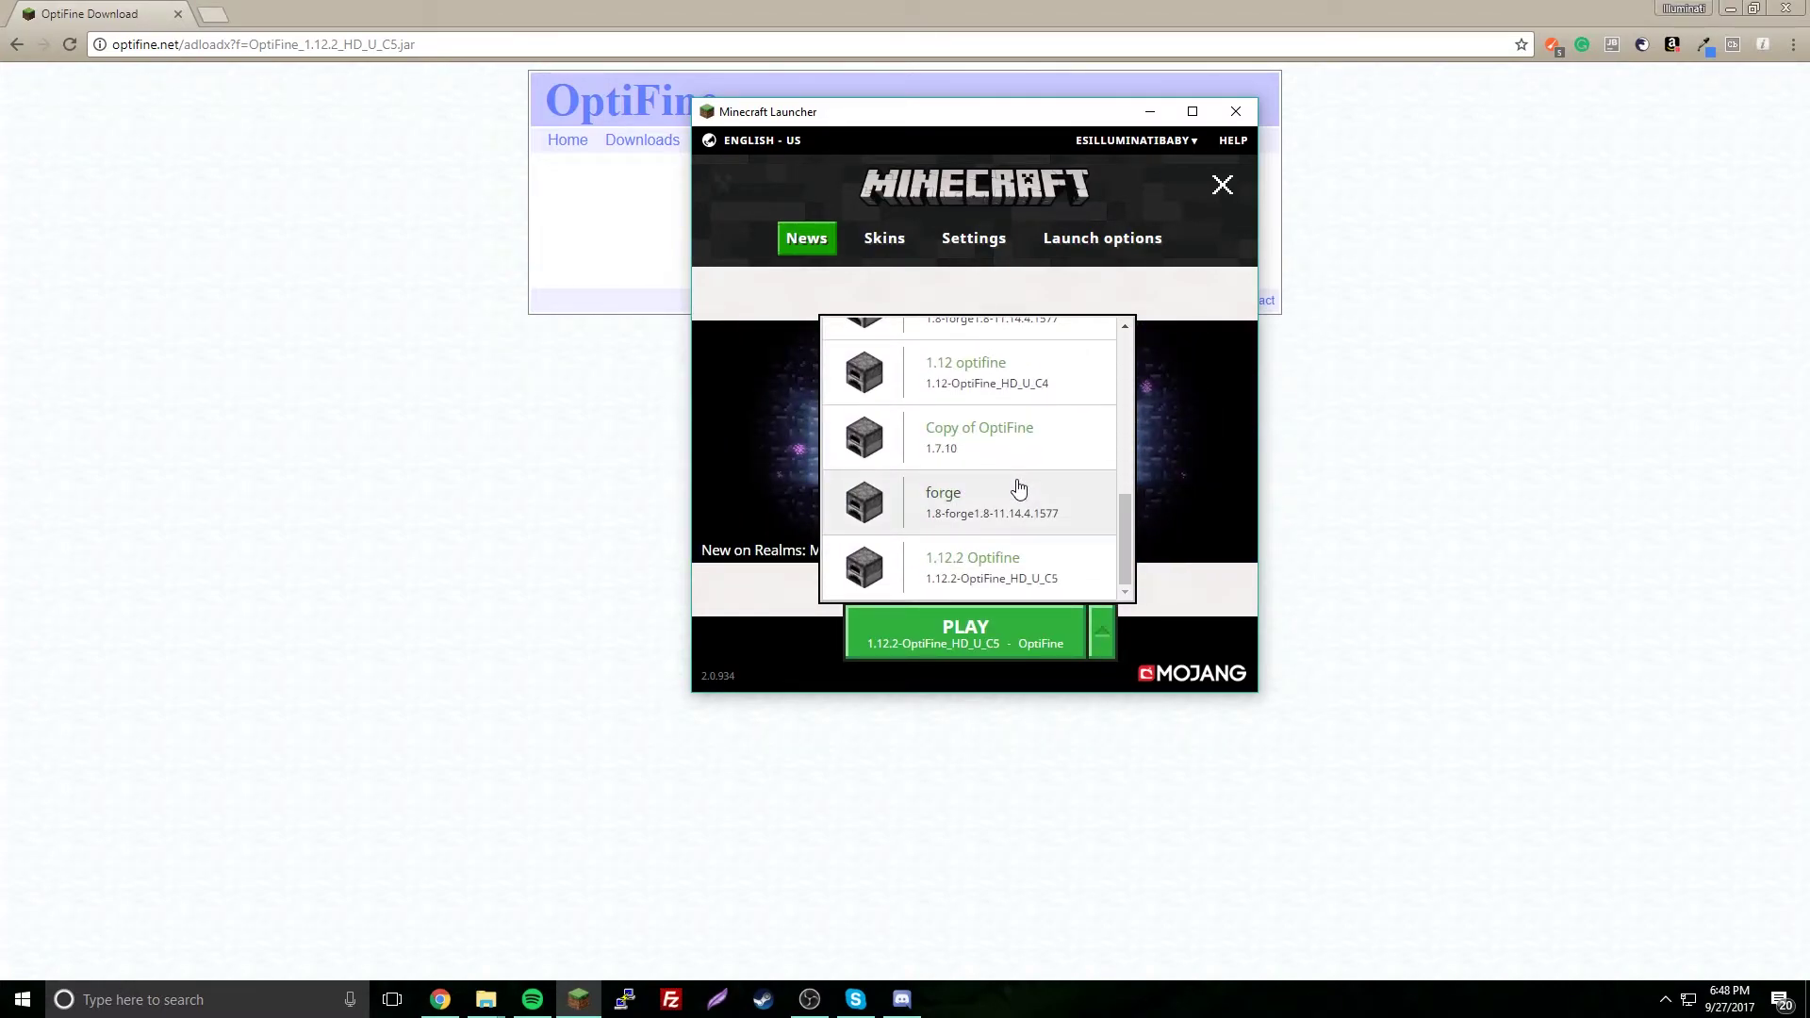
{"action": "left_click", "coordinate": [940, 542]}
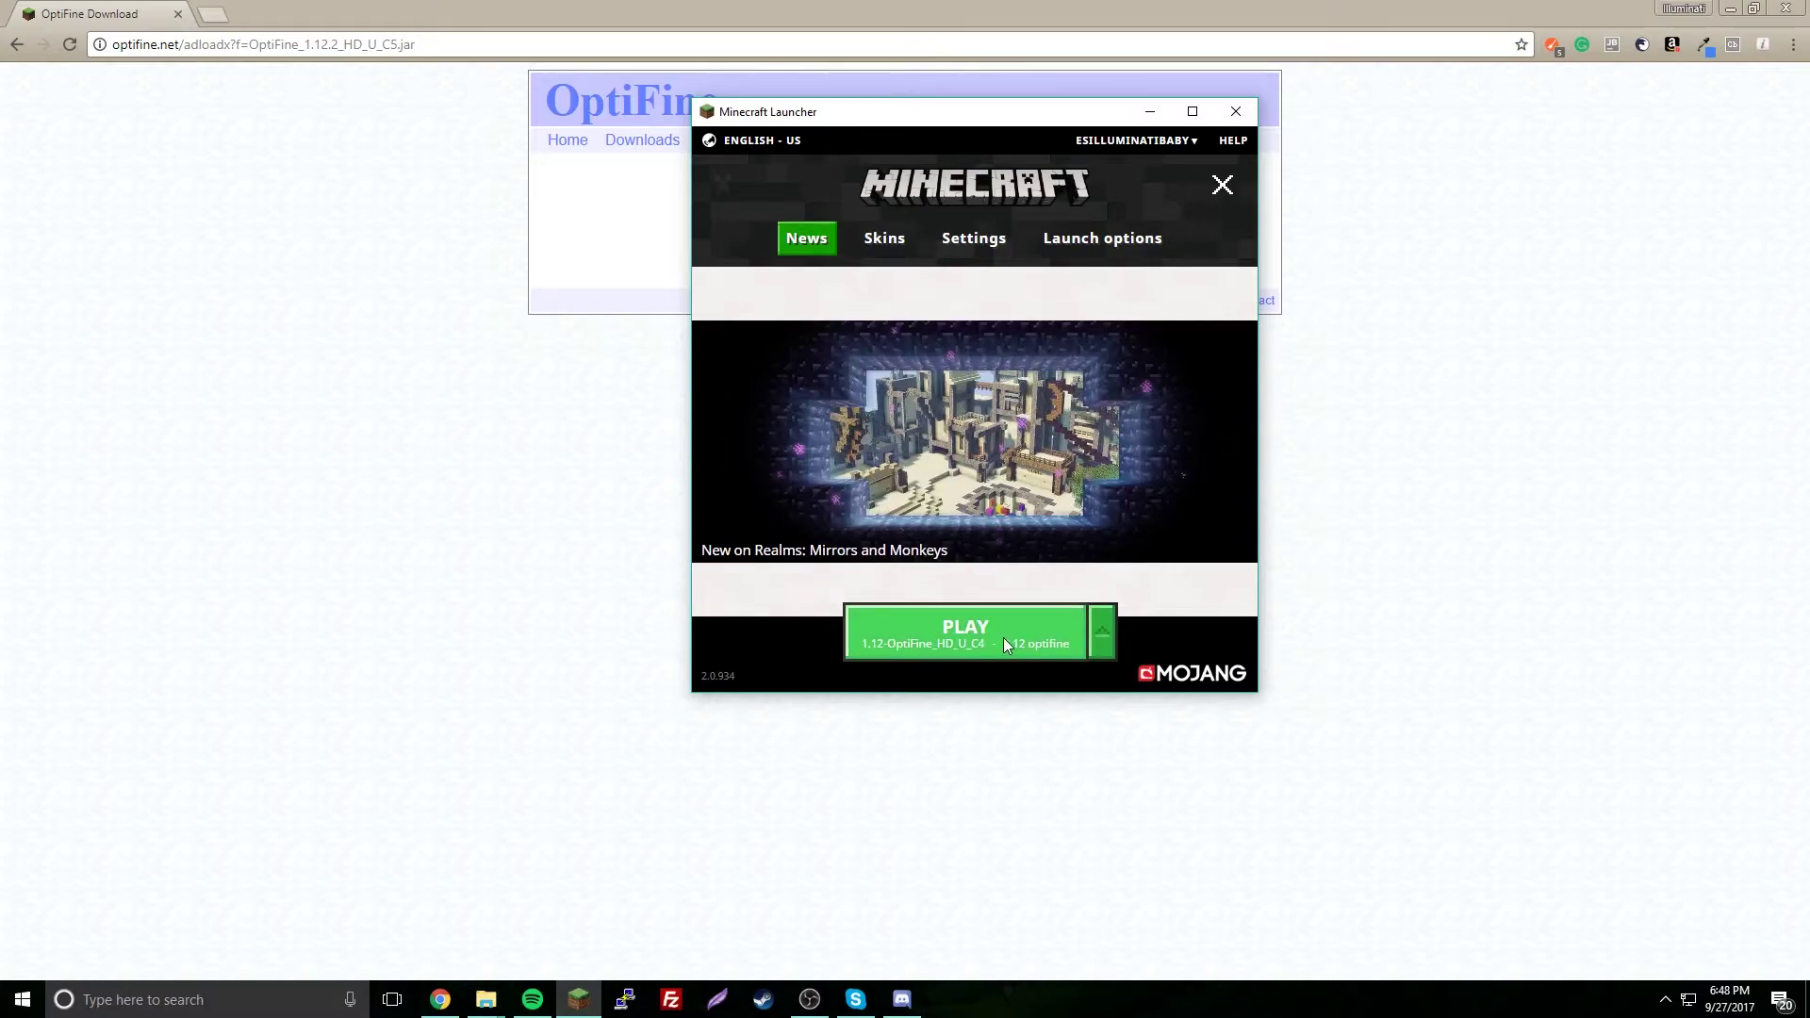
{"action": "left_click", "coordinate": [1003, 637]}
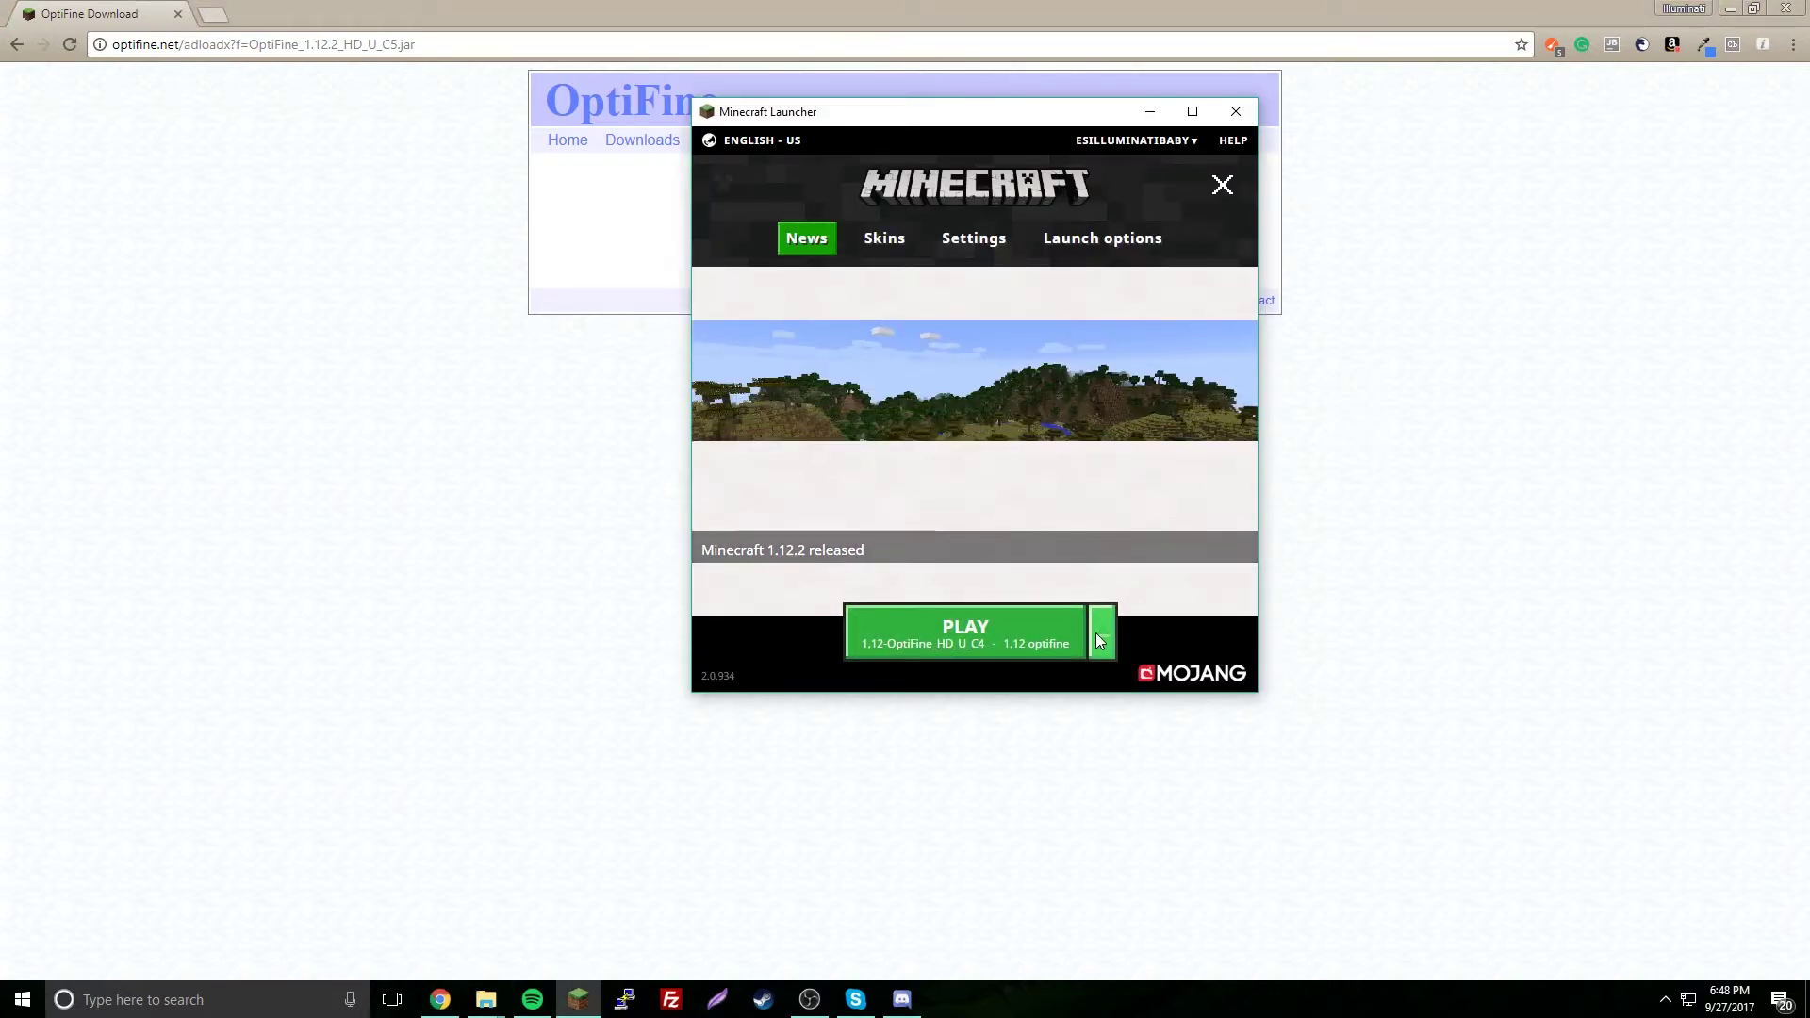
{"action": "left_click", "coordinate": [1098, 631]}
{"action": "scroll", "coordinate": [1025, 476], "scroll_direction": "down", "scroll_amount": 1}
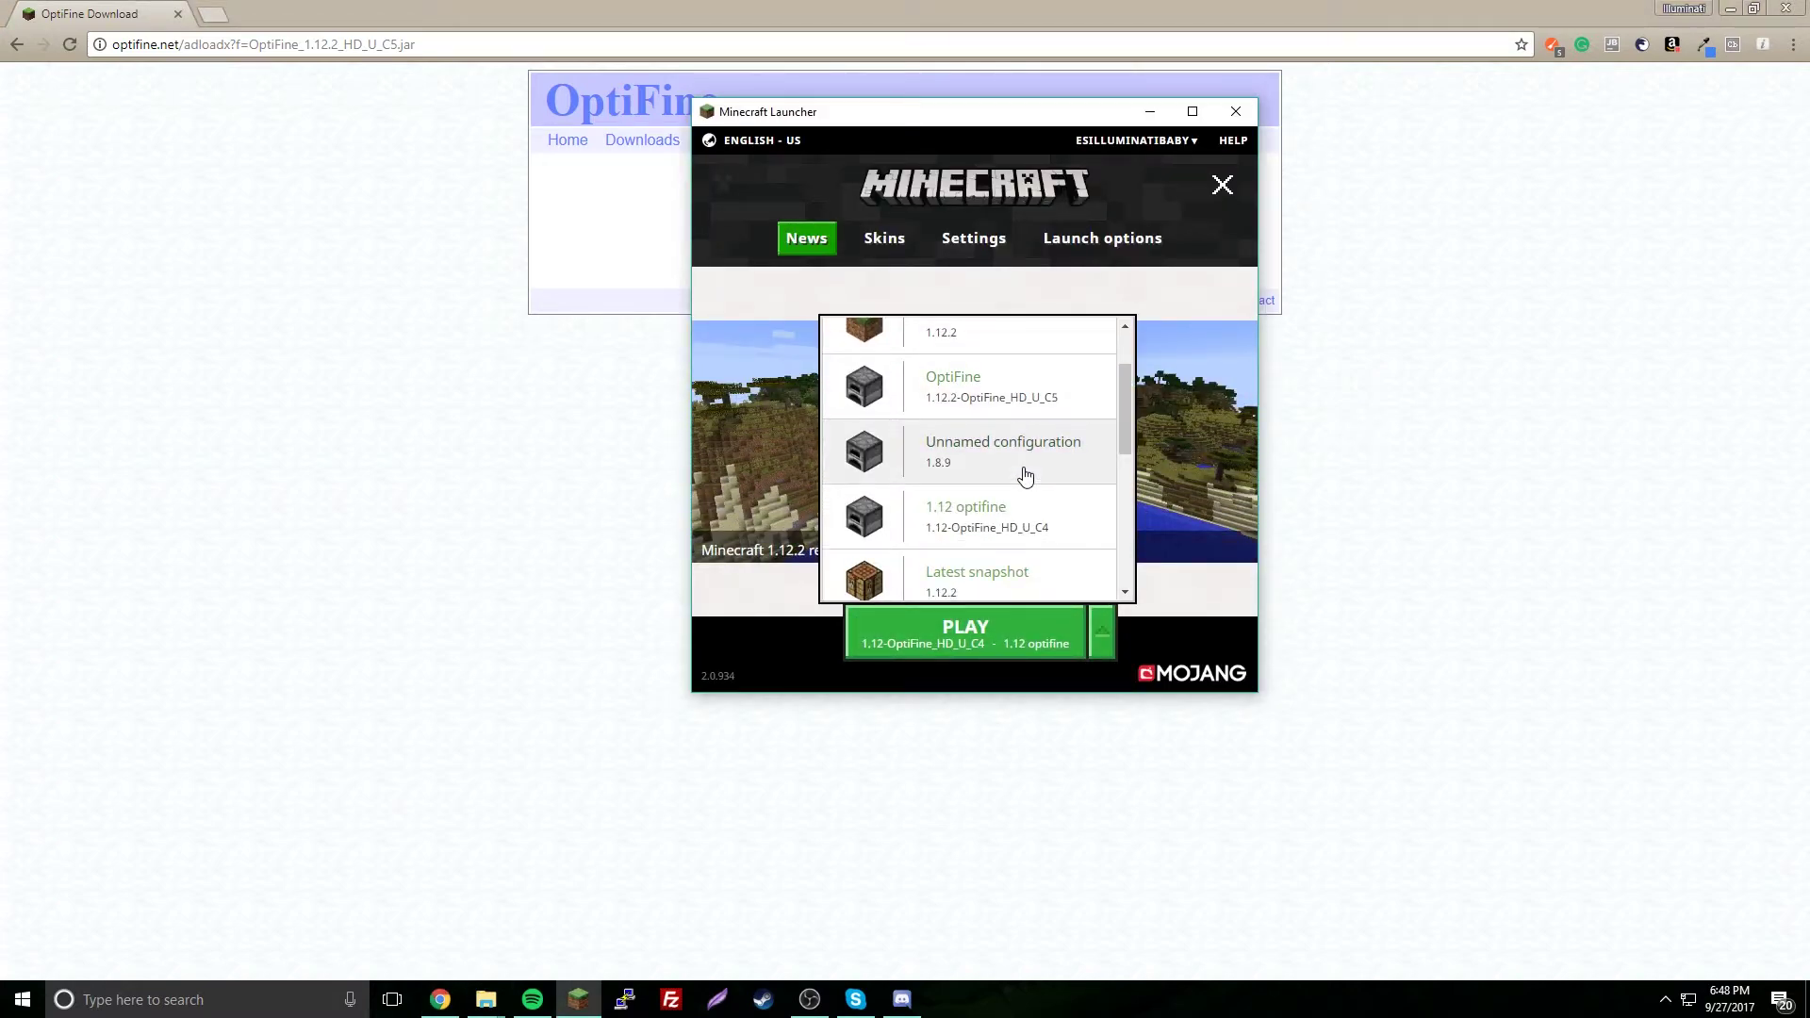
{"action": "scroll", "coordinate": [1023, 546], "scroll_direction": "down", "scroll_amount": 5}
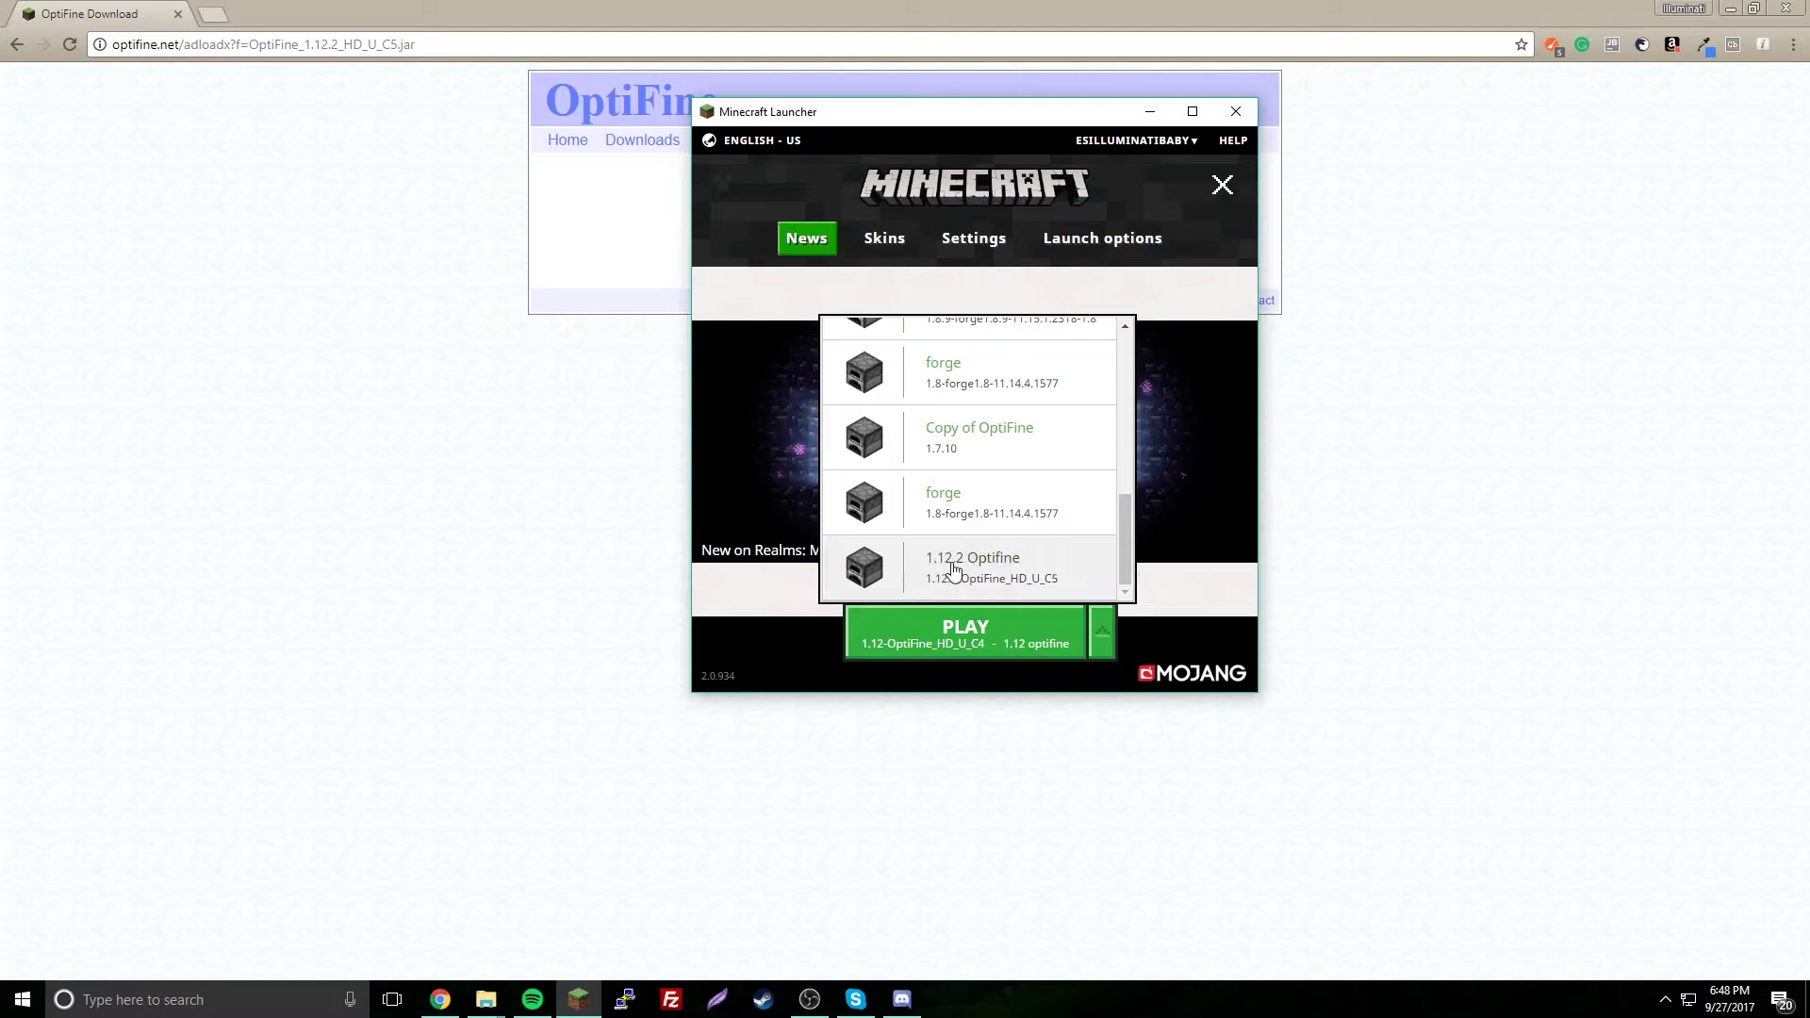
{"action": "left_click", "coordinate": [988, 568]}
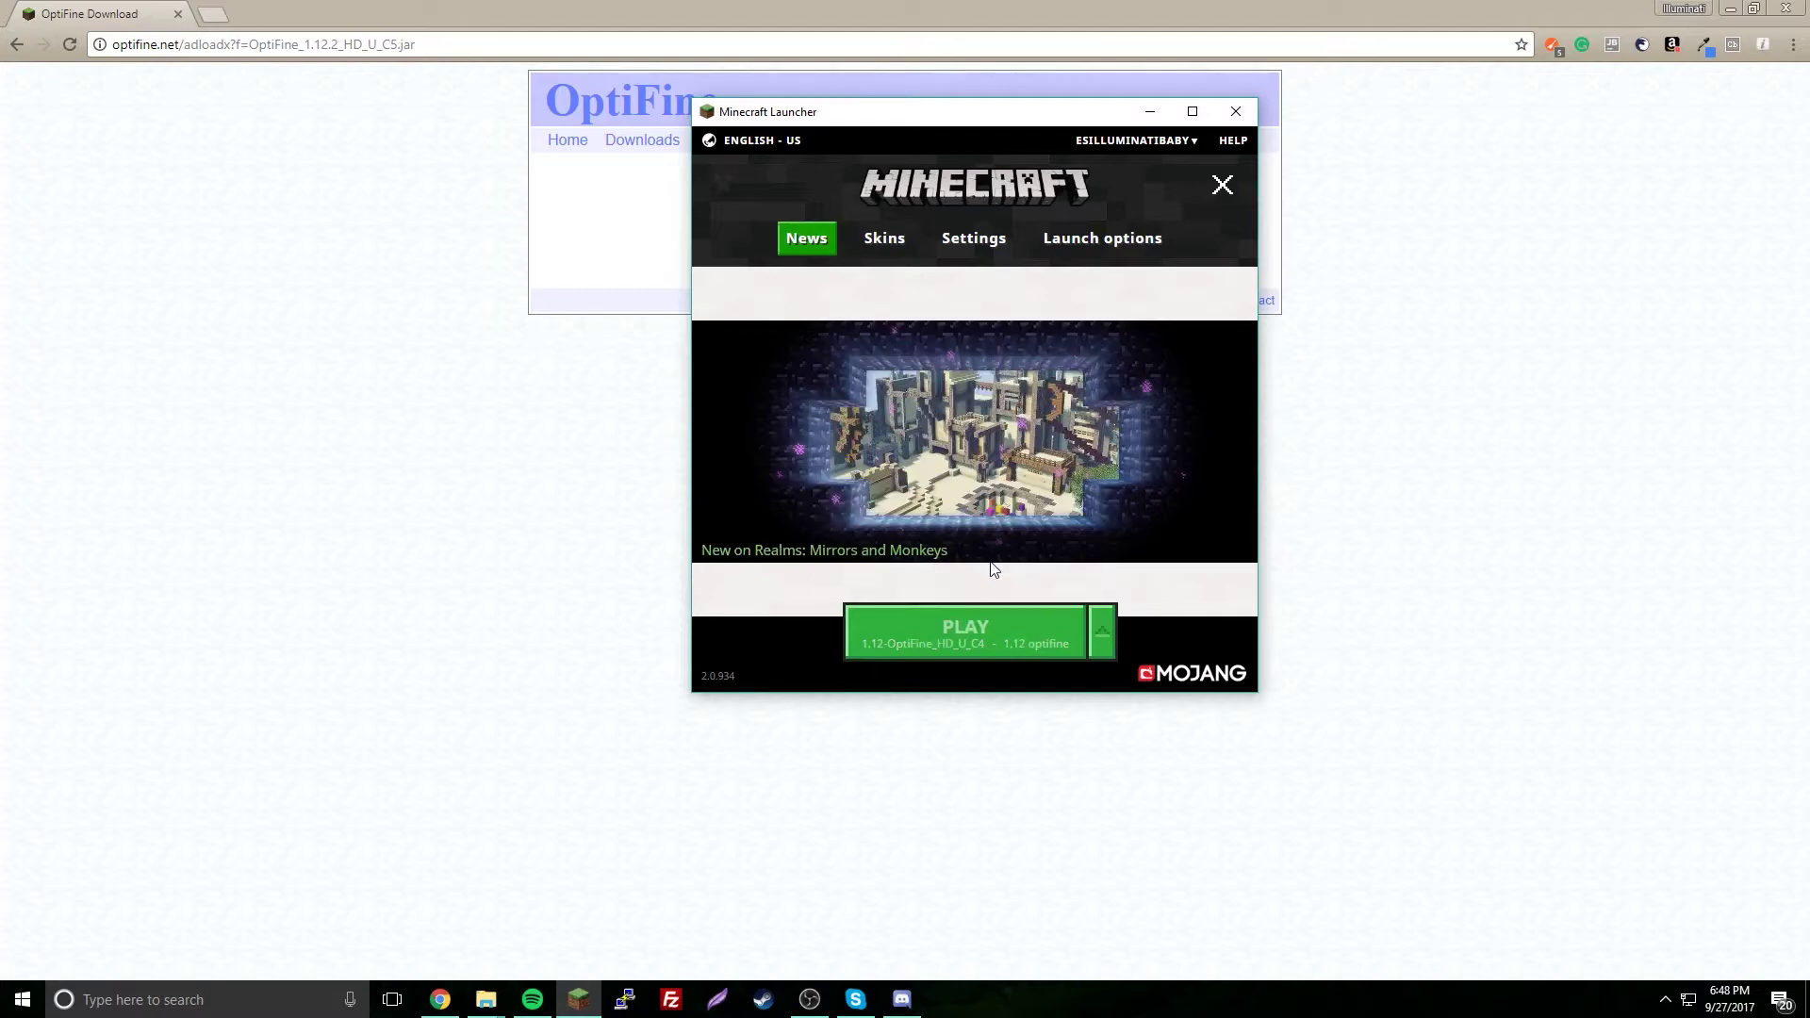
- Launch Minecraft with the 1.12.2 Optifine profile and open the Multiplayer server list
{"action": "left_click", "coordinate": [939, 624]}
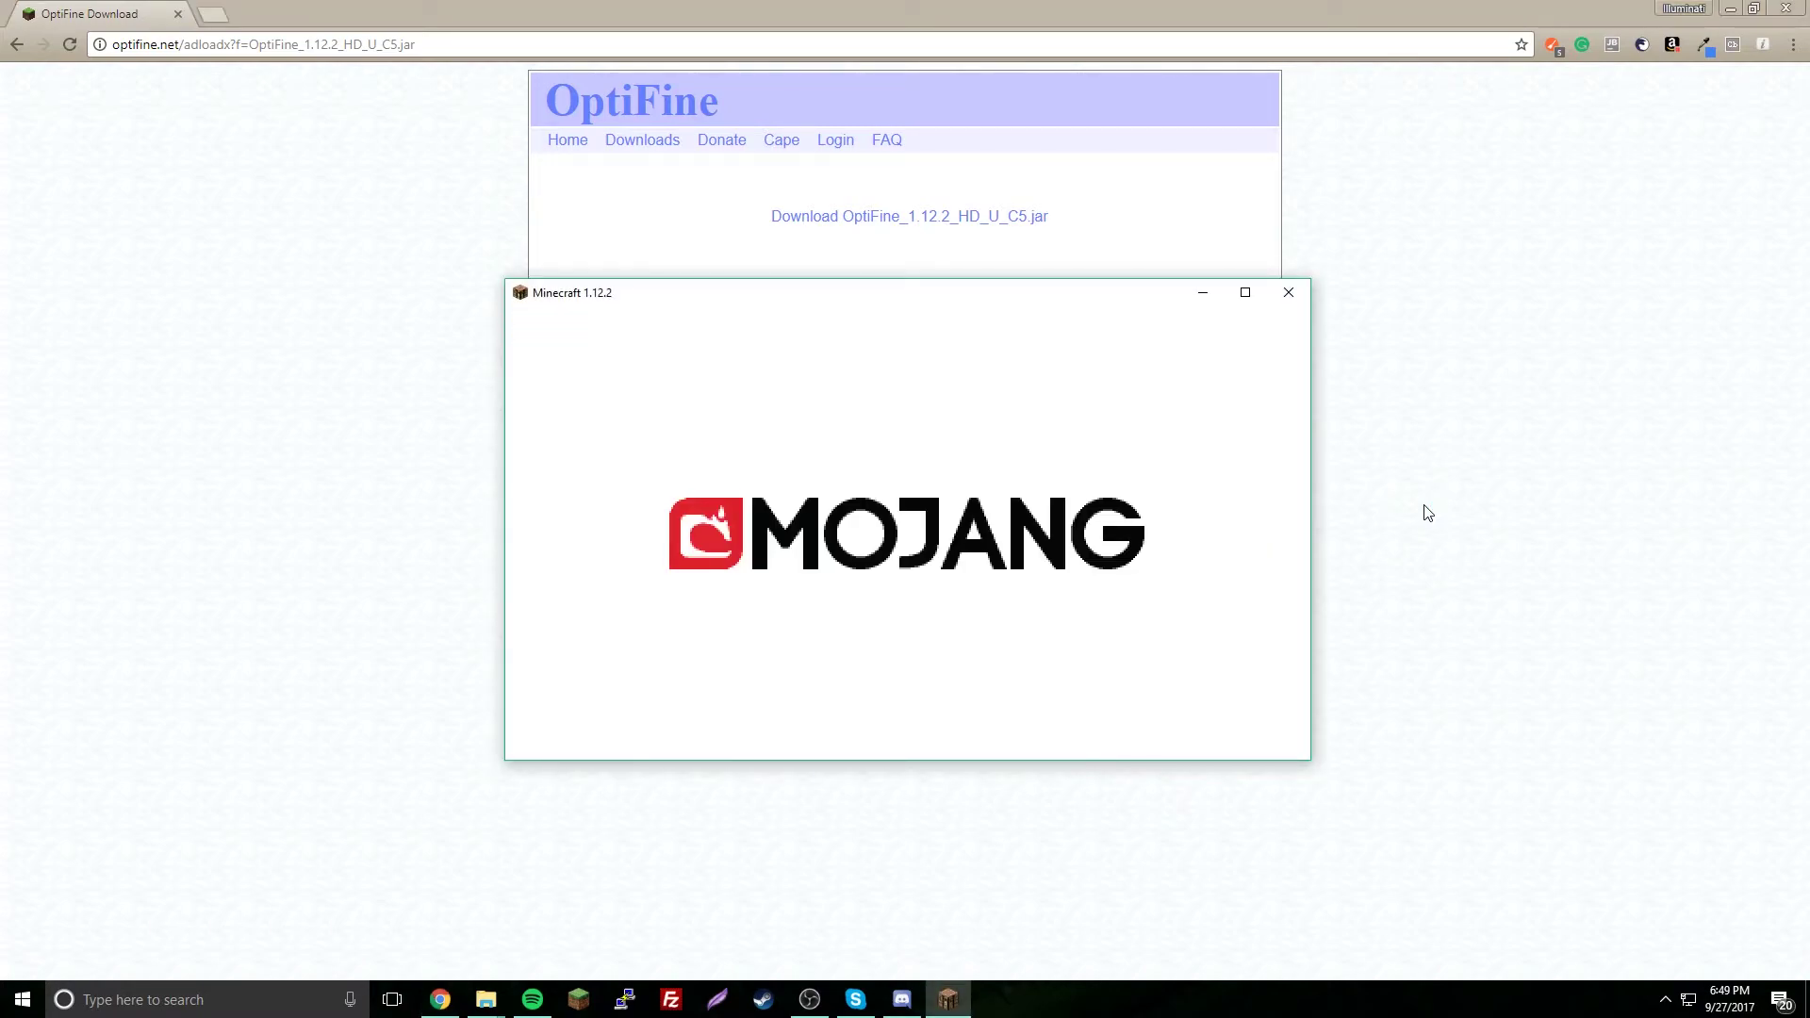
{"action": "left_click", "coordinate": [1244, 290]}
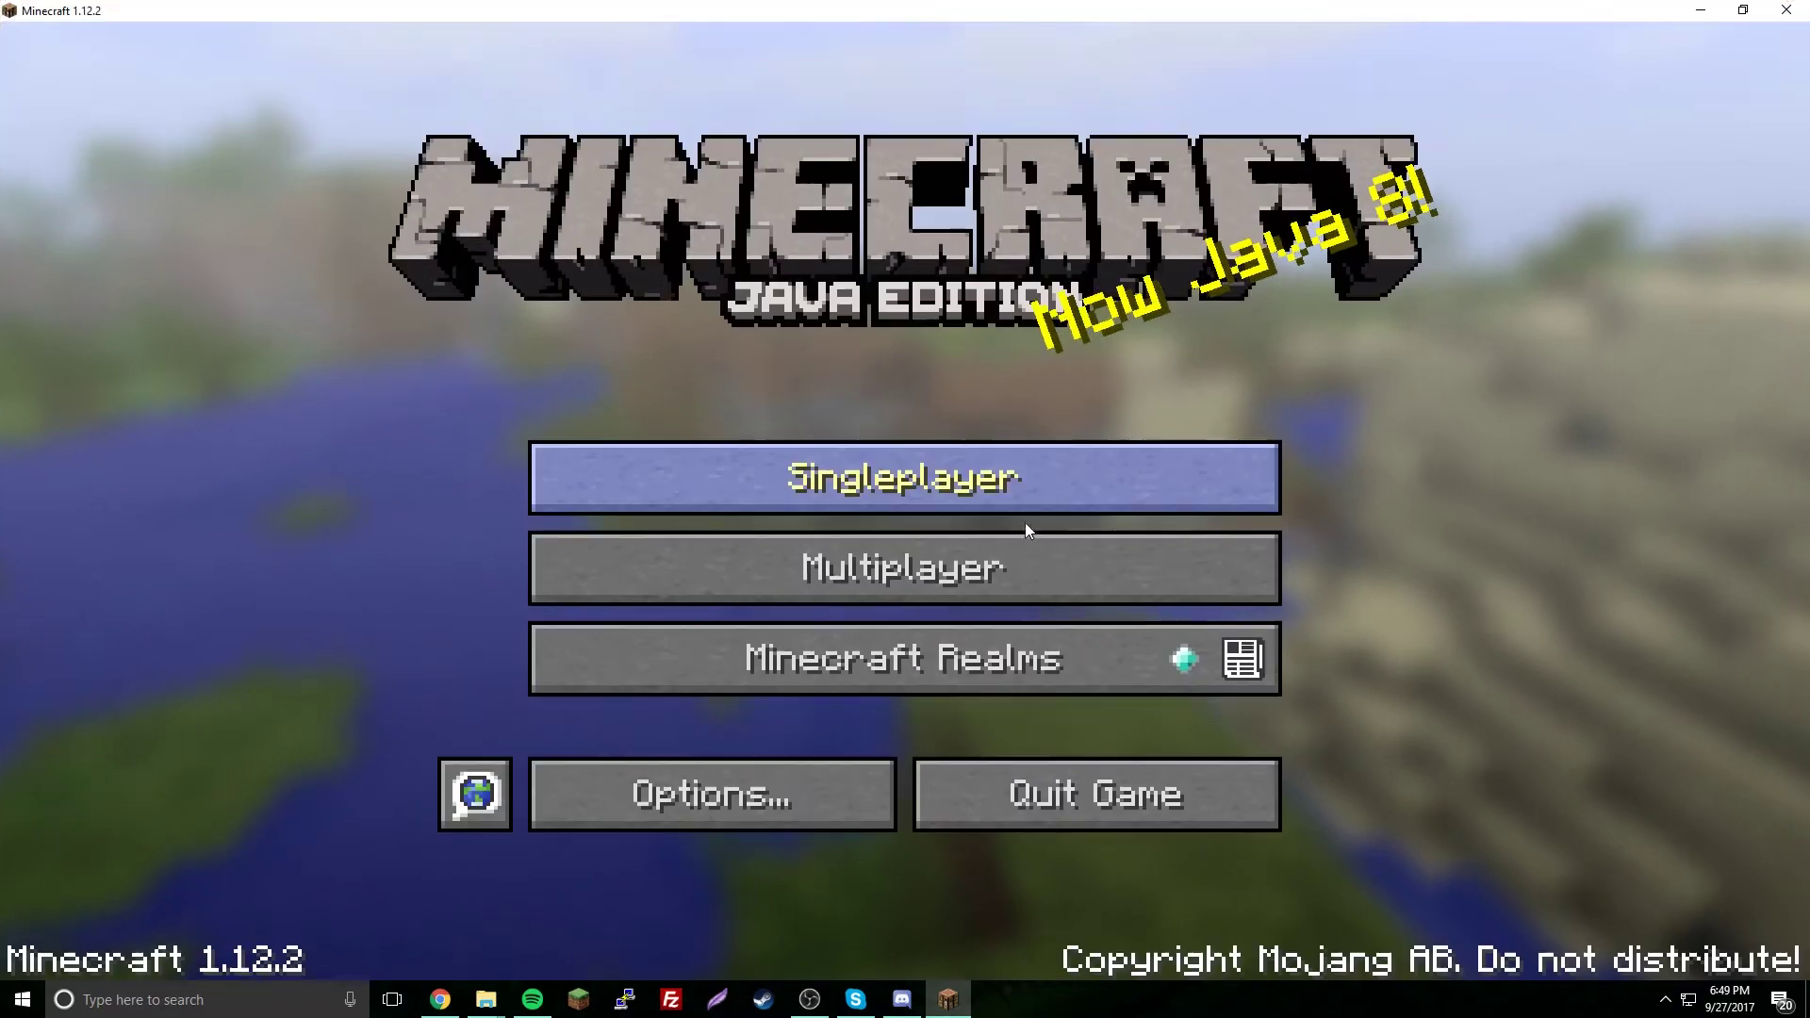
{"action": "left_click", "coordinate": [1067, 564]}
- Refresh the server list and join the Hypixel server
{"action": "scroll", "coordinate": [1049, 466], "scroll_direction": "down", "scroll_amount": 2}
{"action": "scroll", "coordinate": [1054, 528], "scroll_direction": "down", "scroll_amount": 3}
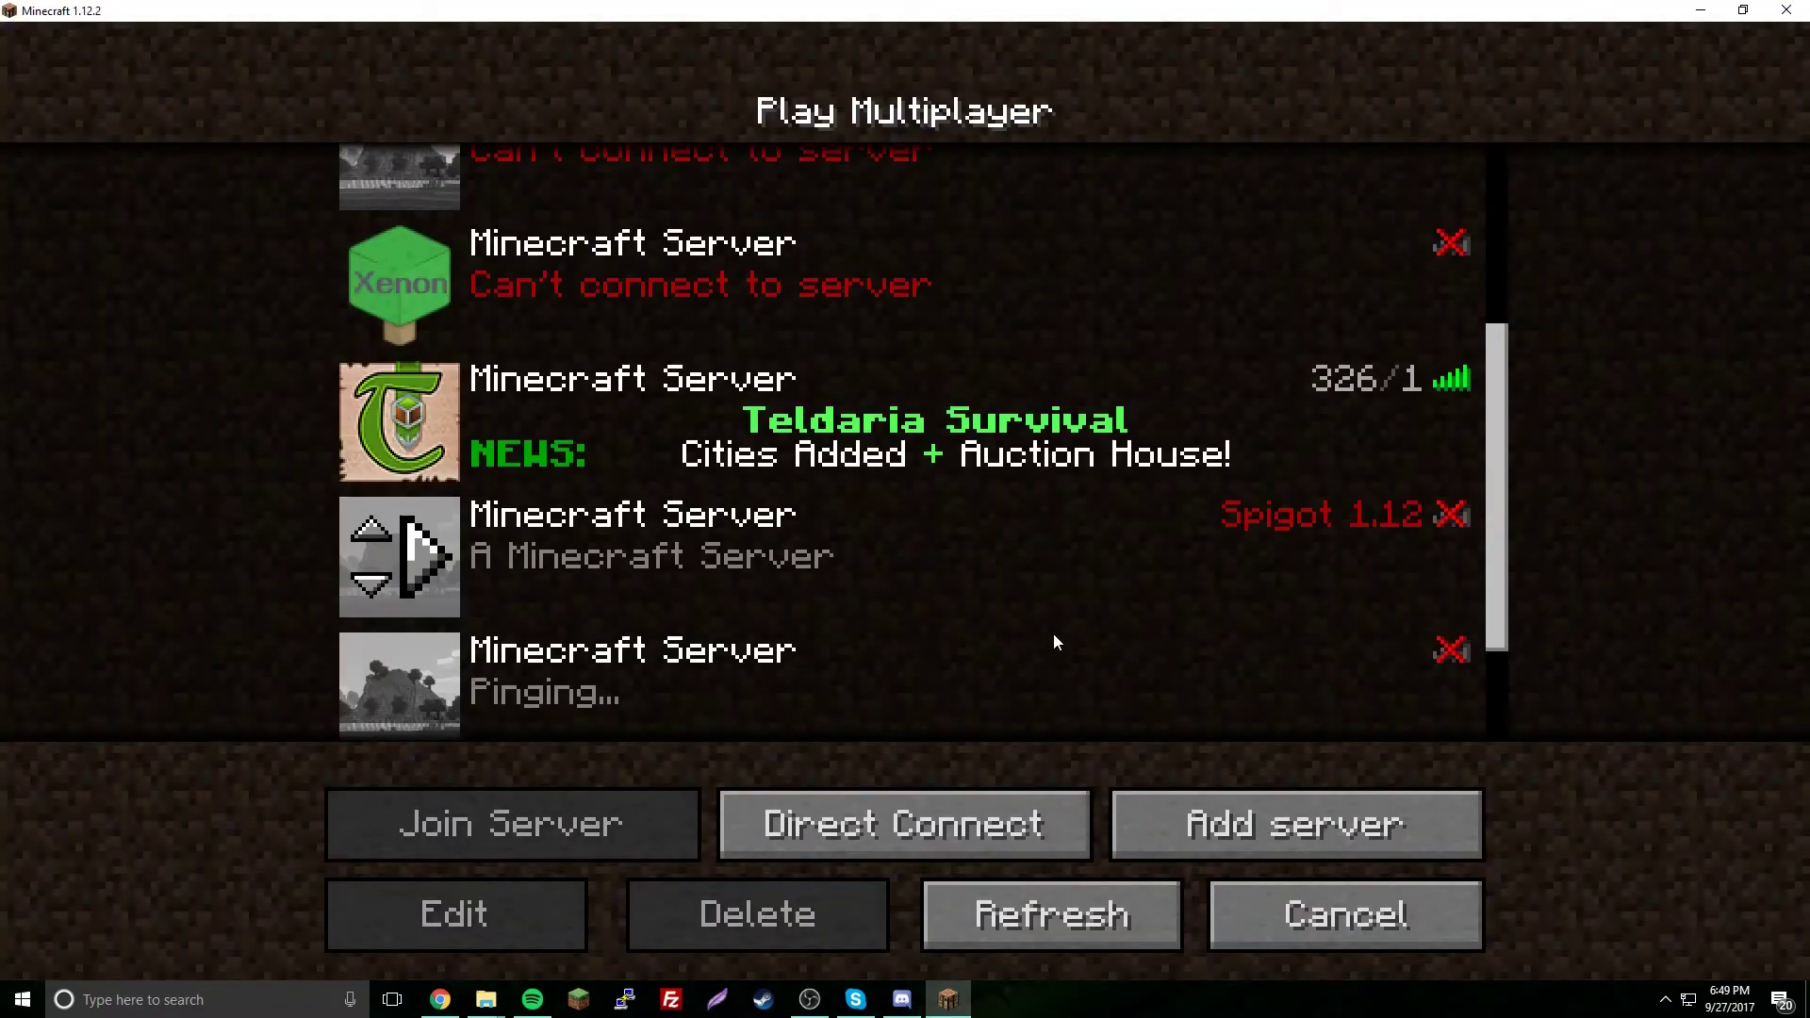
{"action": "left_click", "coordinate": [1043, 904]}
{"action": "scroll", "coordinate": [1068, 595], "scroll_direction": "down", "scroll_amount": 2}
{"action": "scroll", "coordinate": [1068, 600], "scroll_direction": "up", "scroll_amount": 5}
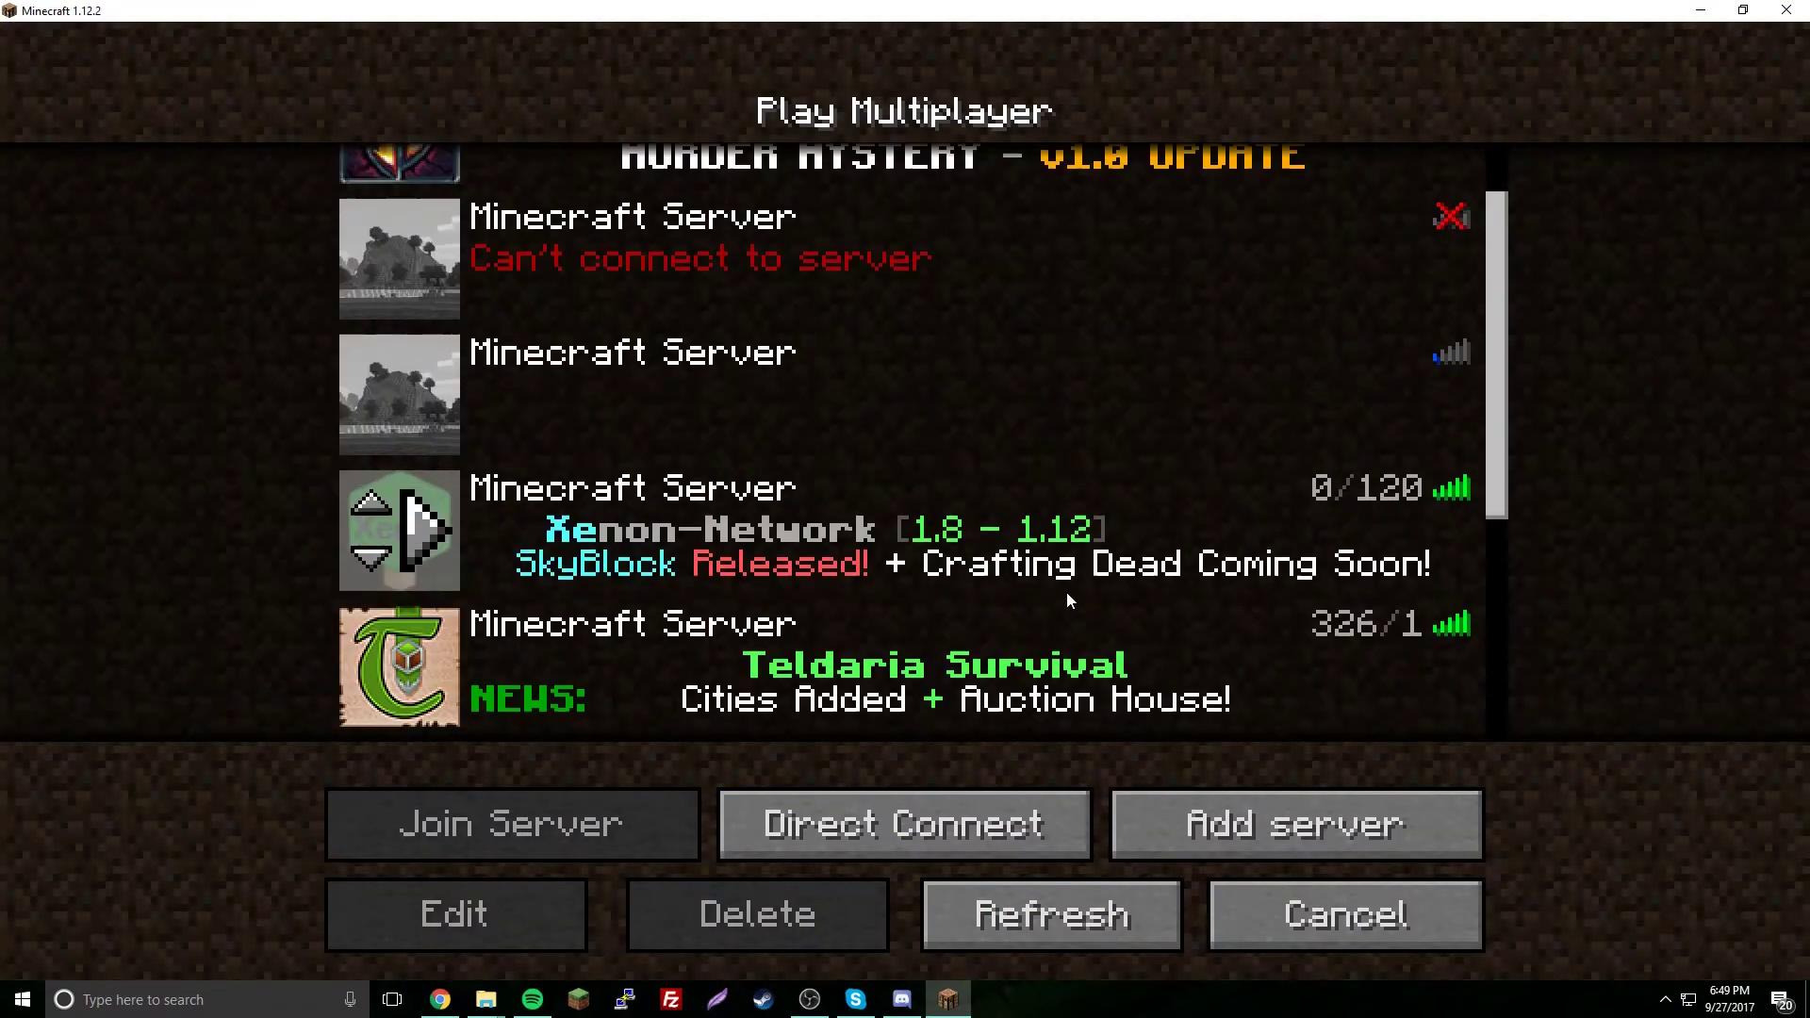
{"action": "double_click", "coordinate": [981, 247]}
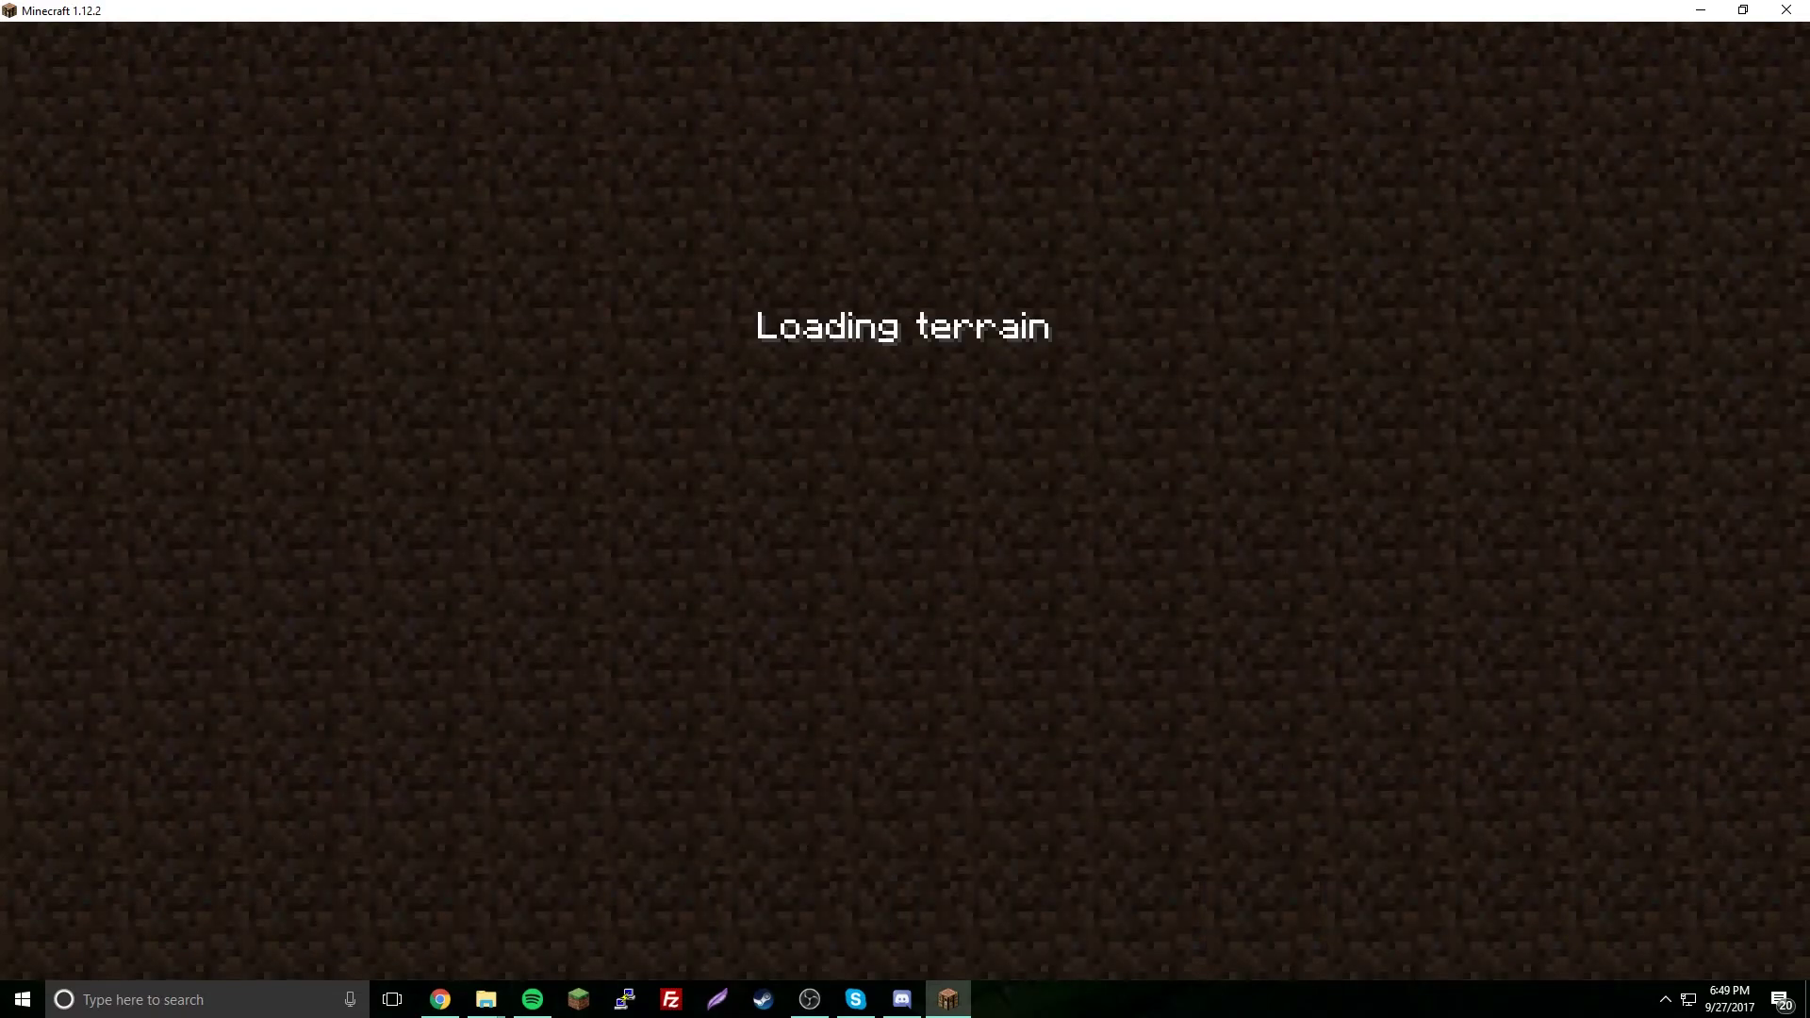
- Walk forward in the Hypixel lobby, check the installed shader packs under Video Settings, then return to Chrome
{"action": "key", "text": "w"}
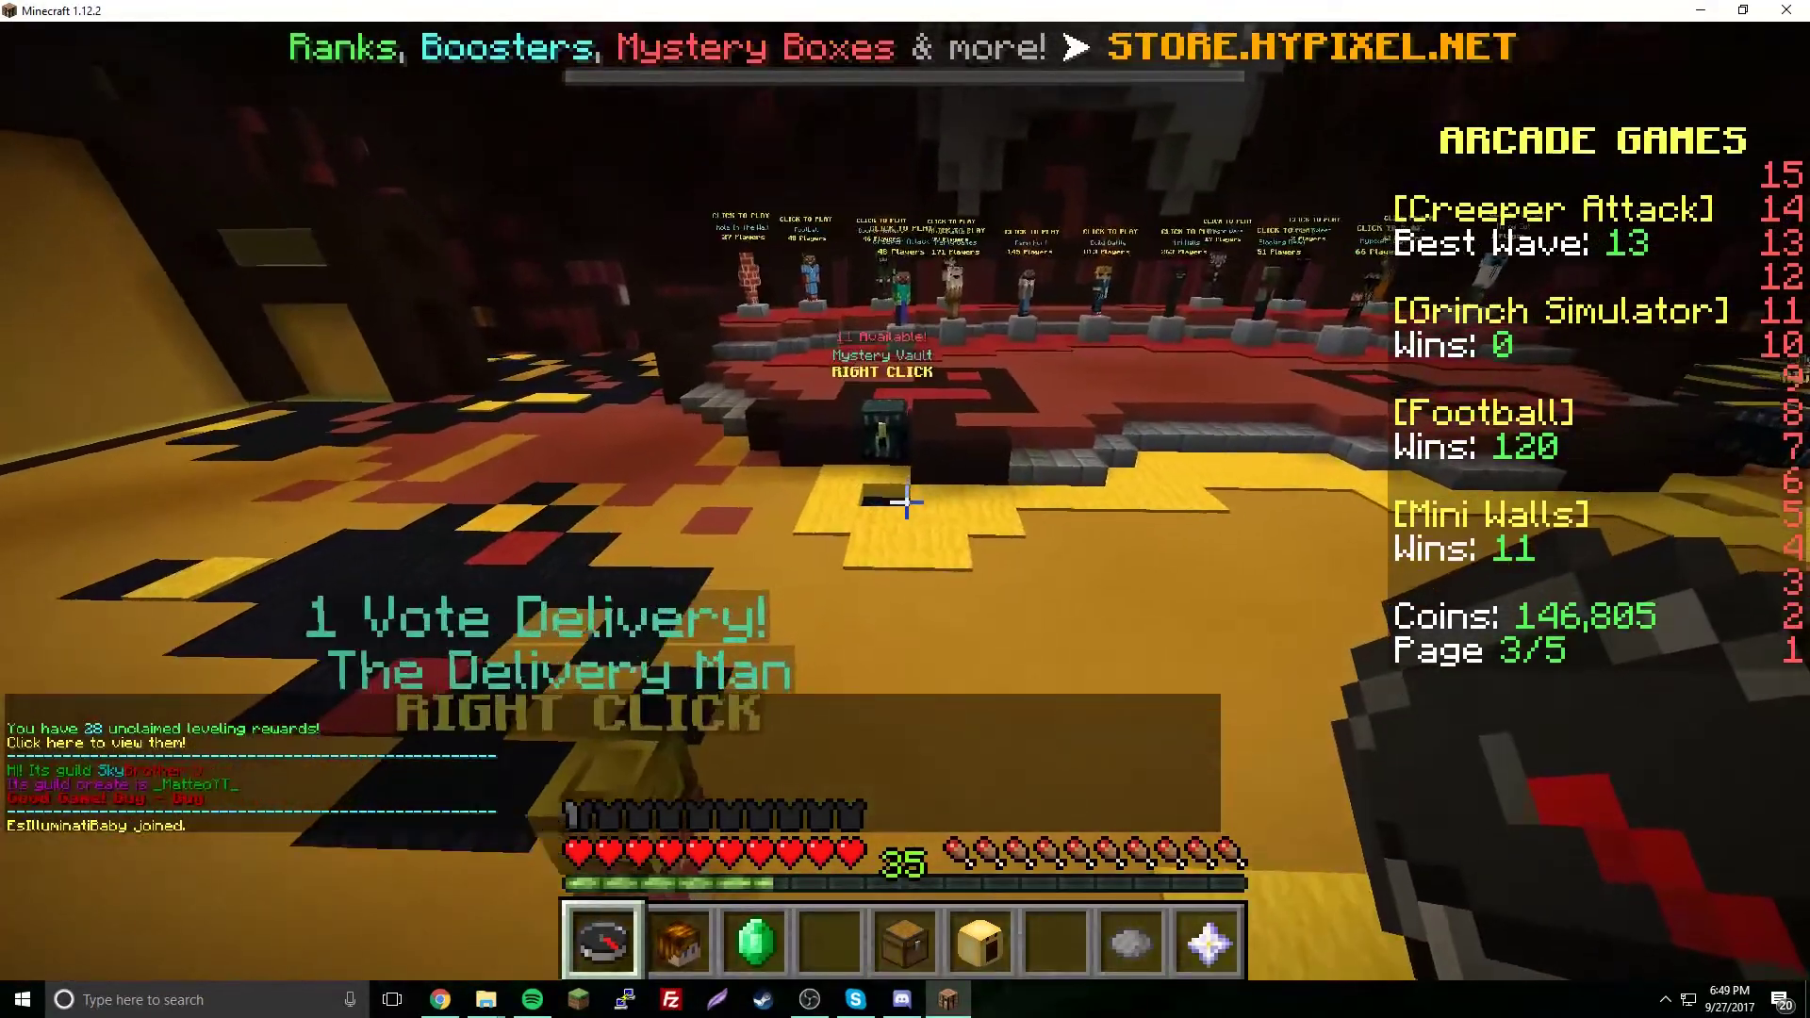
{"action": "key", "text": "Escape"}
{"action": "left_click", "coordinate": [702, 590]}
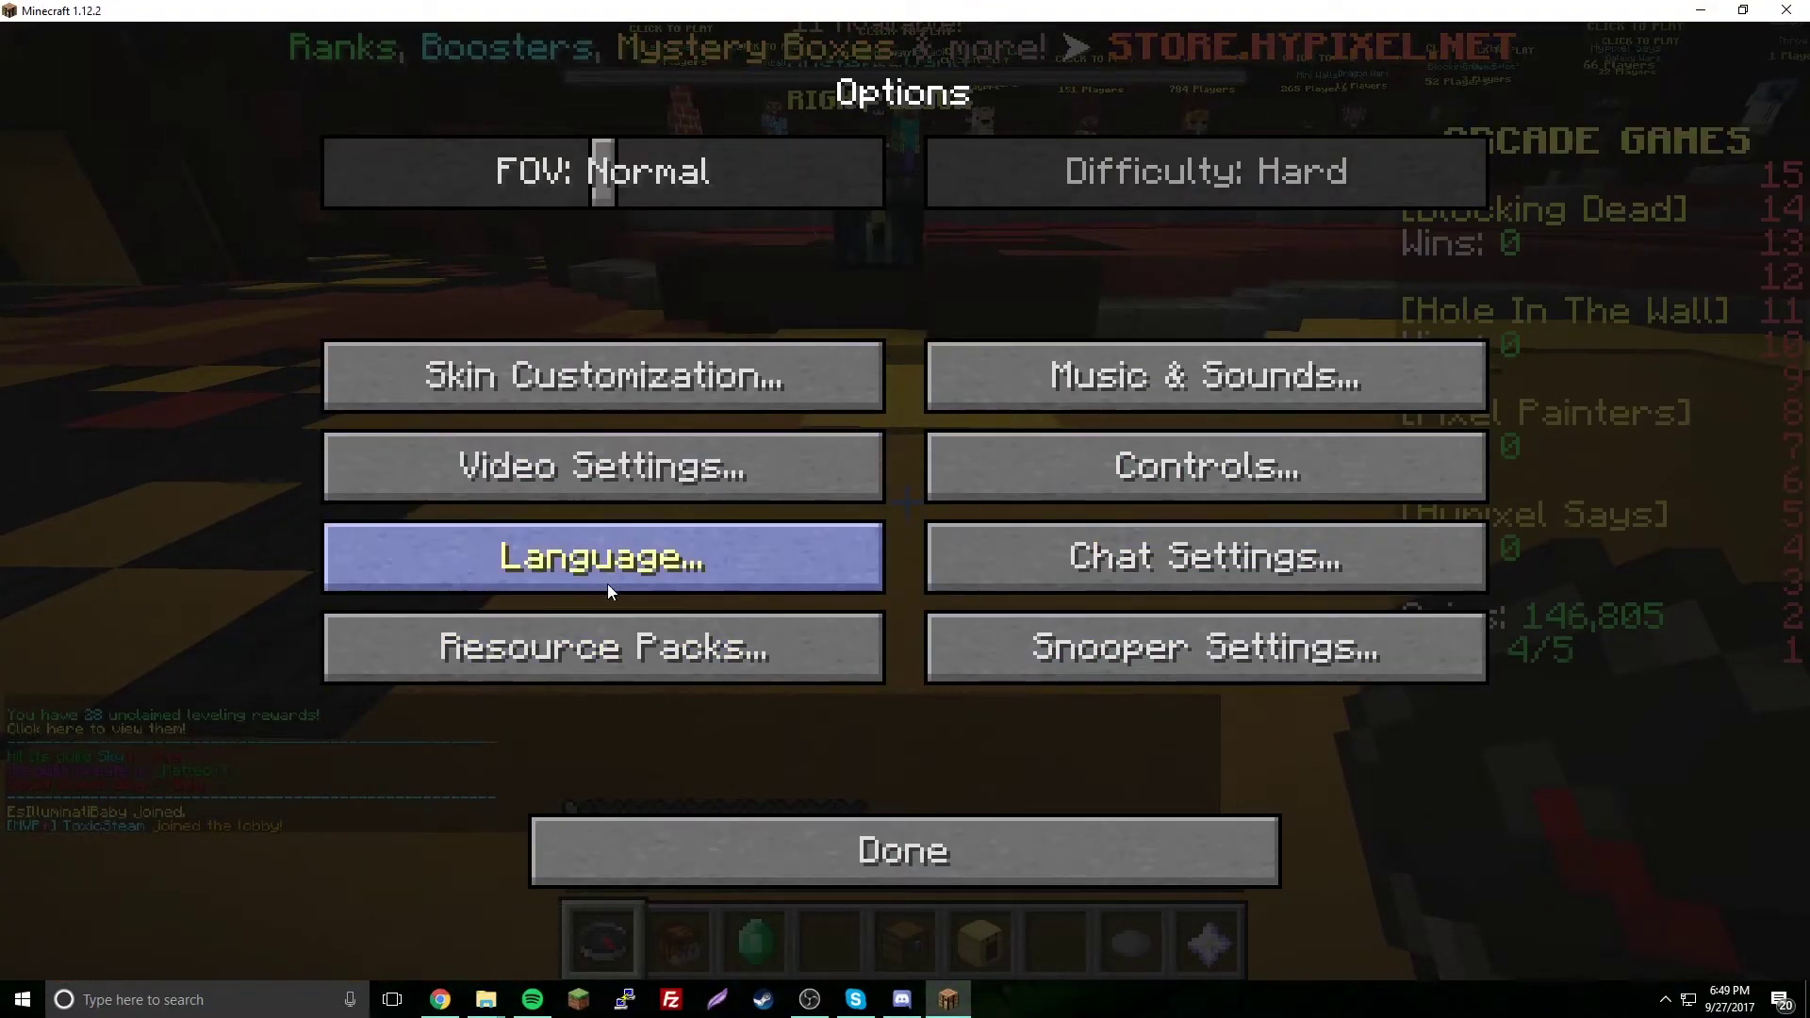
{"action": "left_click", "coordinate": [626, 473]}
{"action": "left_click", "coordinate": [612, 651]}
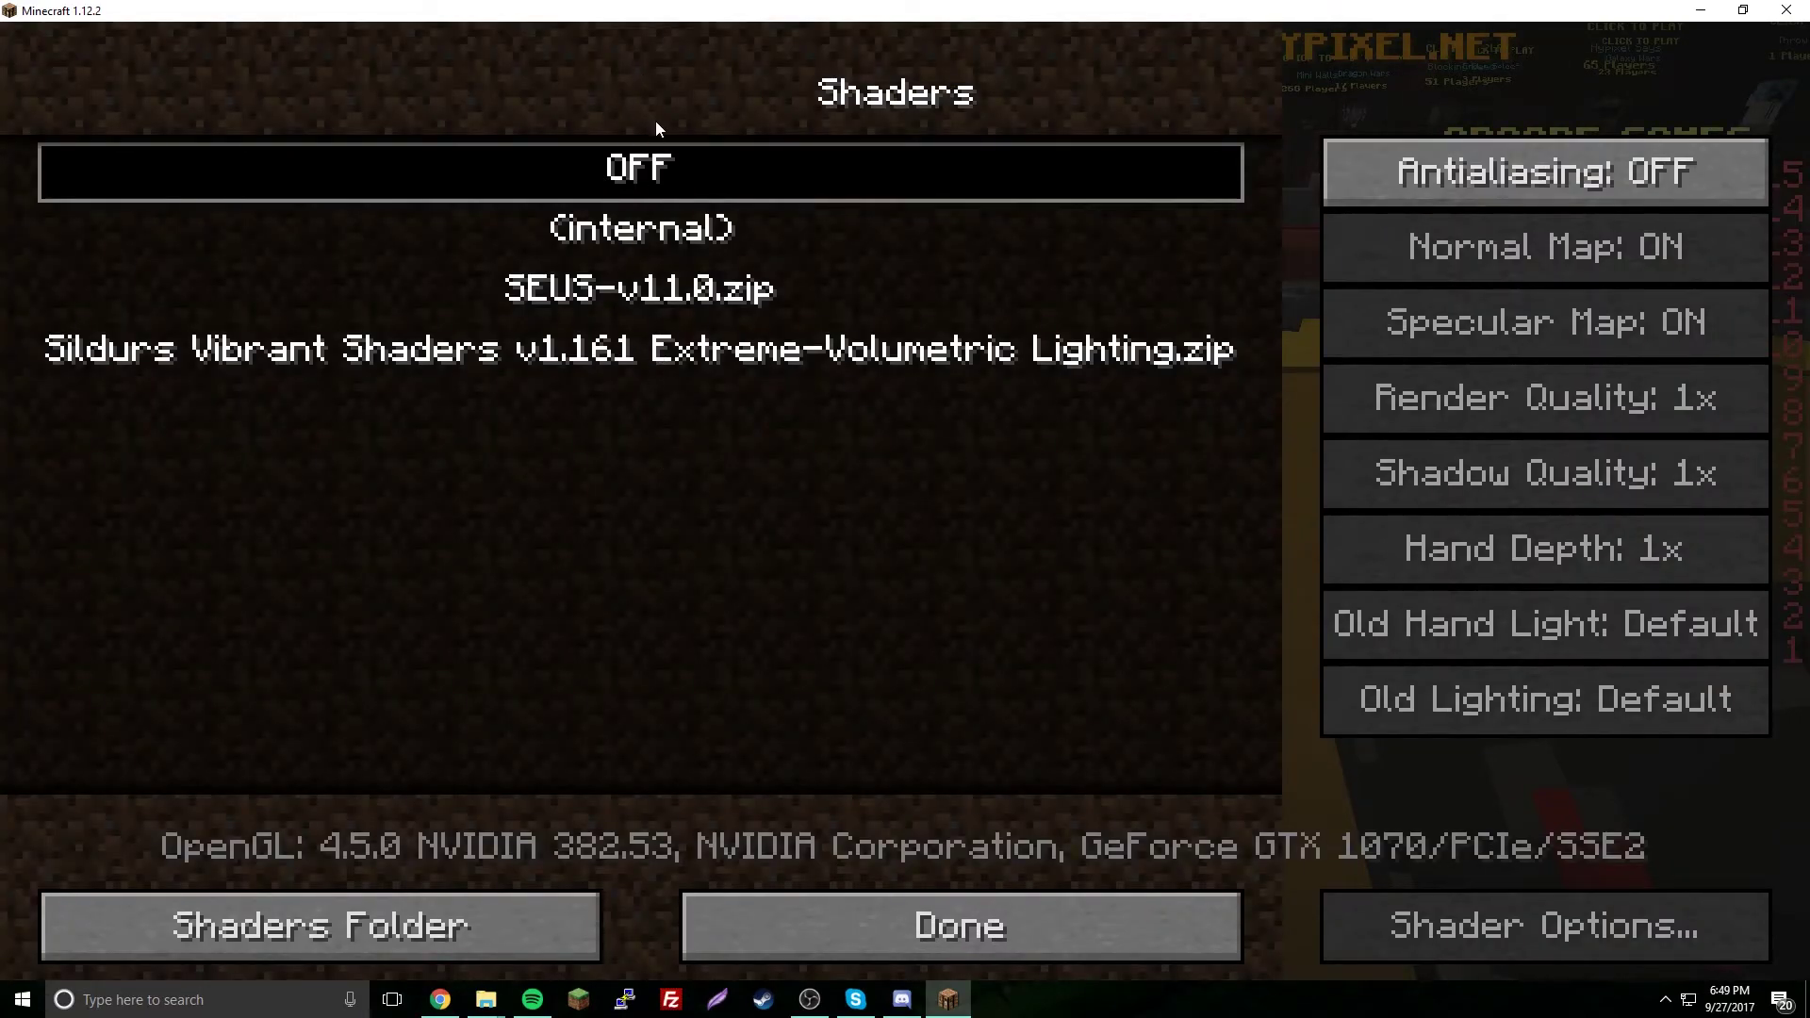
{"action": "left_click", "coordinate": [440, 999]}
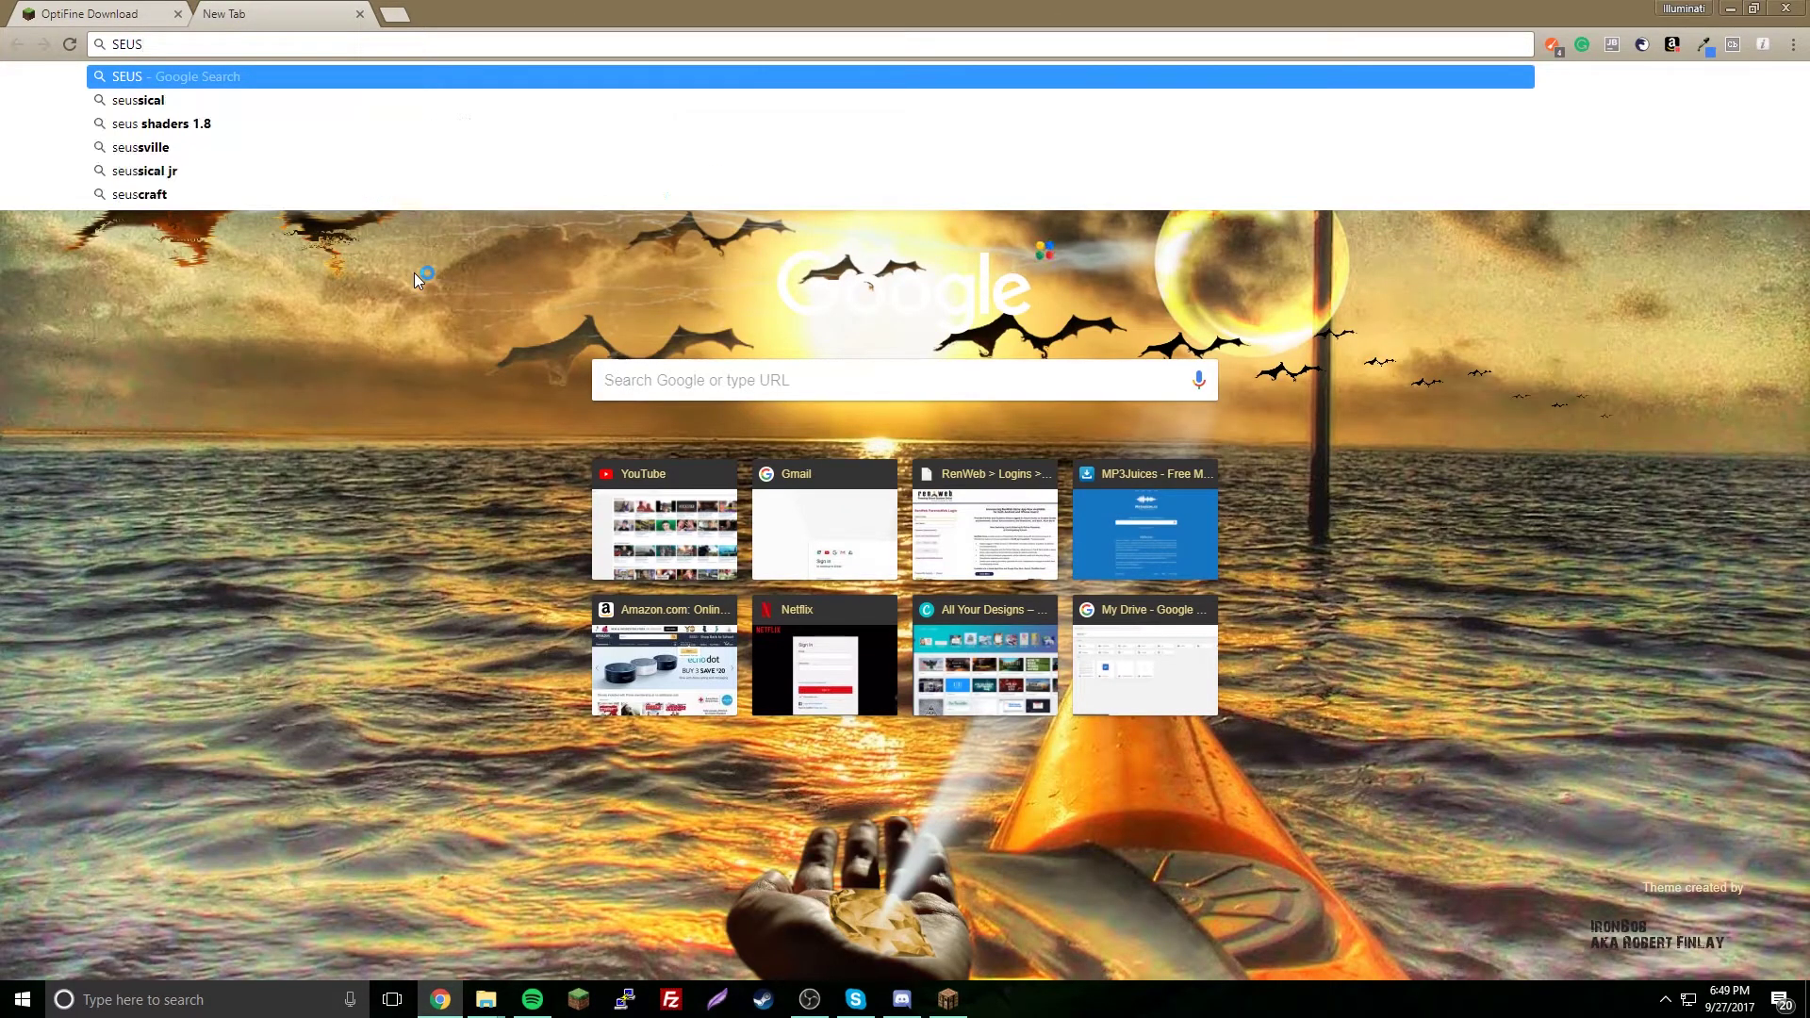
- Search for SEUS, open the sonicether.com v11.0 page, accept the EULA and download the zip
{"action": "key", "text": "Return"}
{"action": "left_click", "coordinate": [284, 238]}
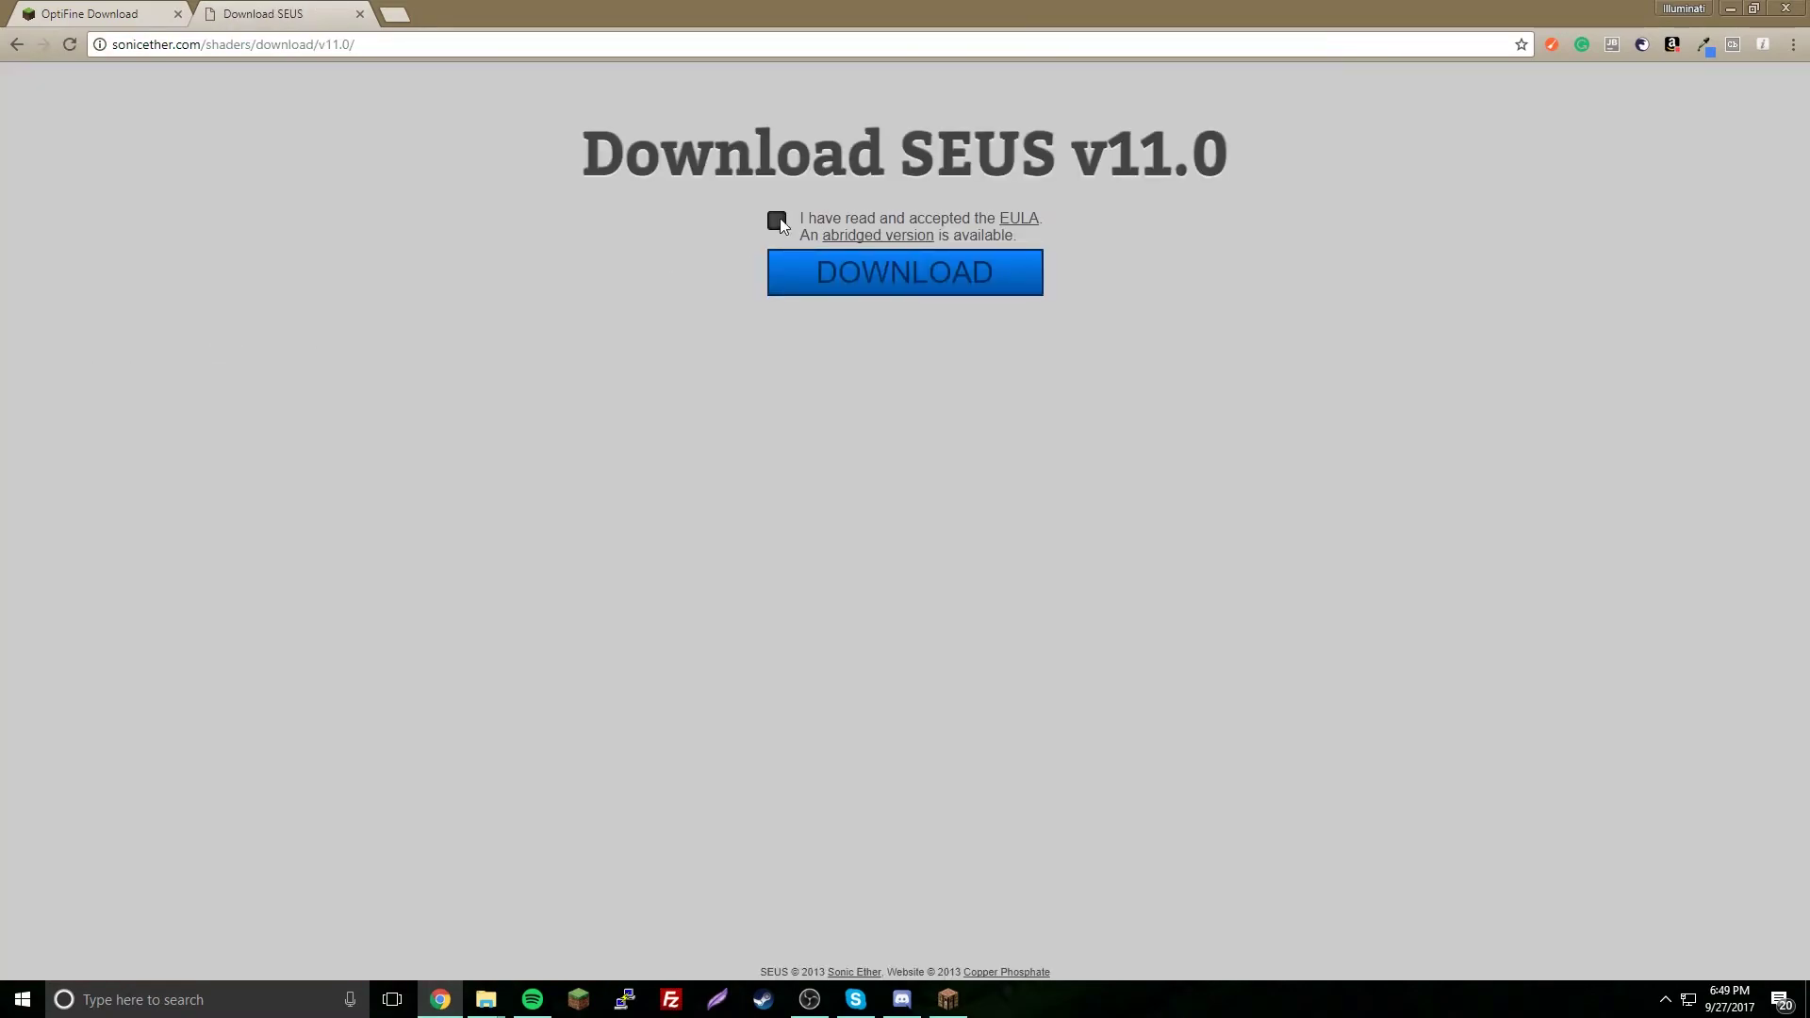
{"action": "left_click", "coordinate": [777, 221]}
{"action": "left_click", "coordinate": [896, 274]}
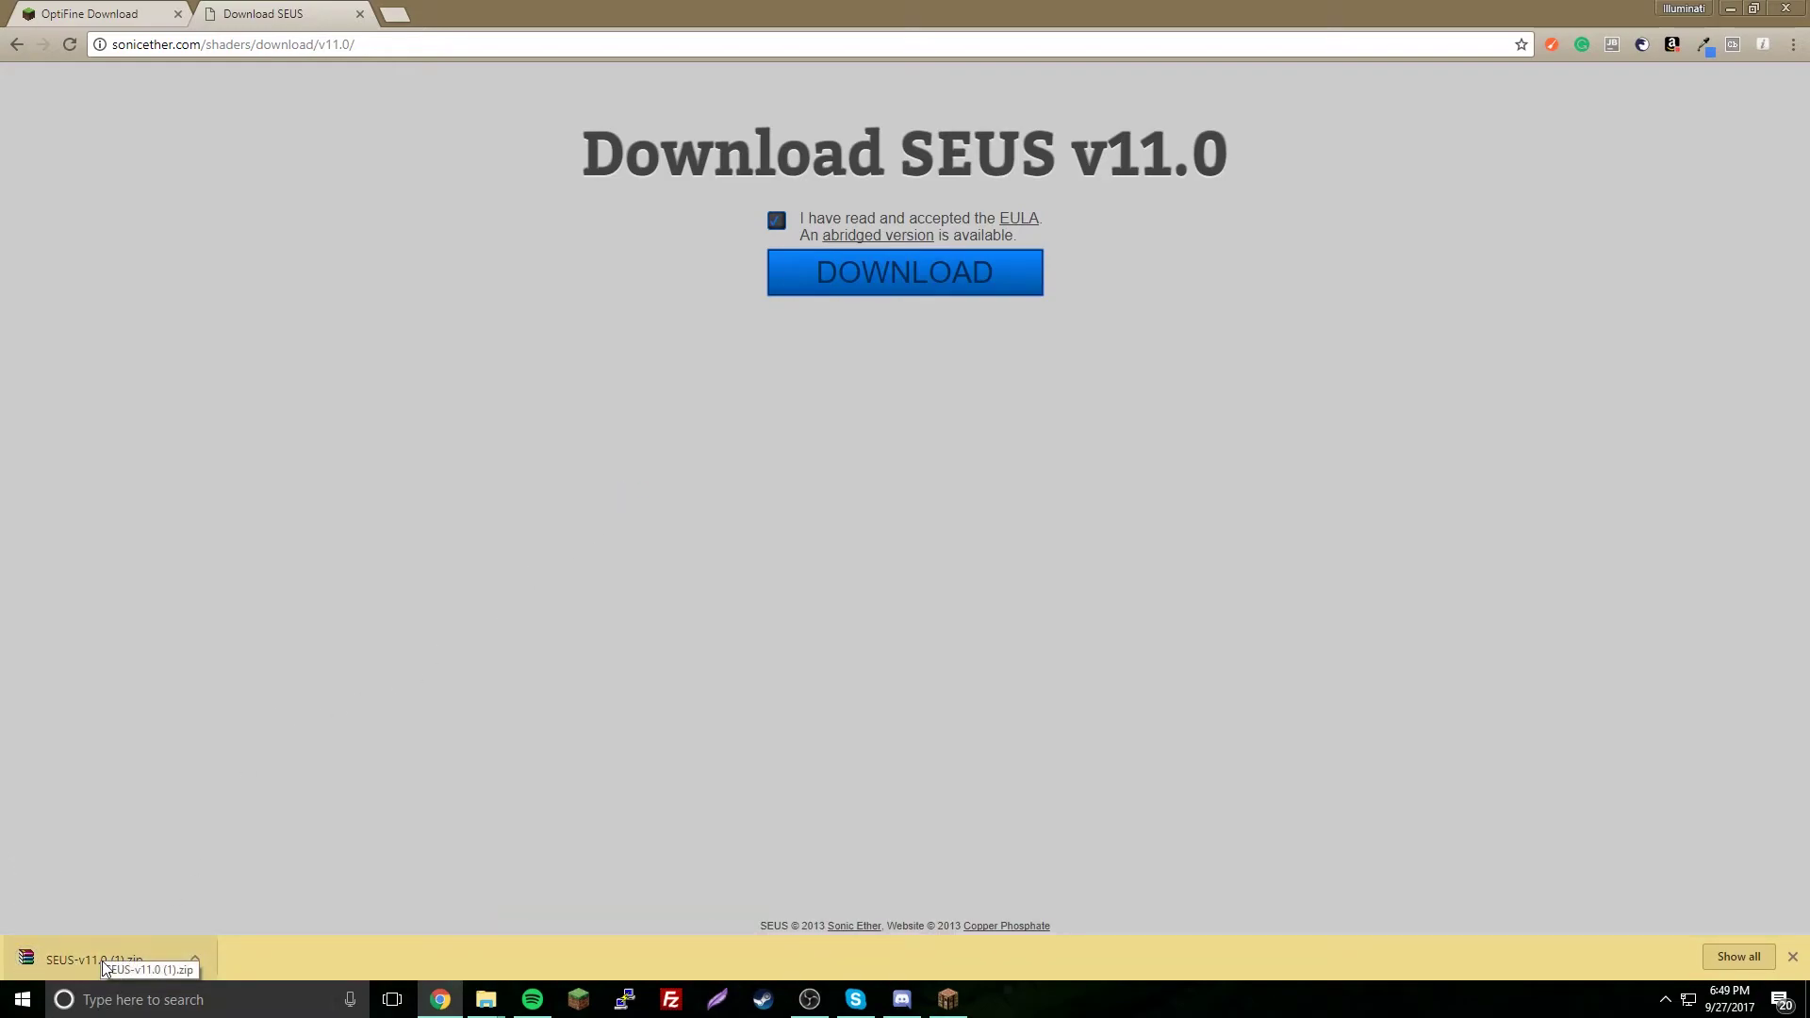
- Open the downloaded SEUS-v11.0 zip in WinRAR, dismiss the evaluation reminder, and close it
{"action": "left_click", "coordinate": [105, 959]}
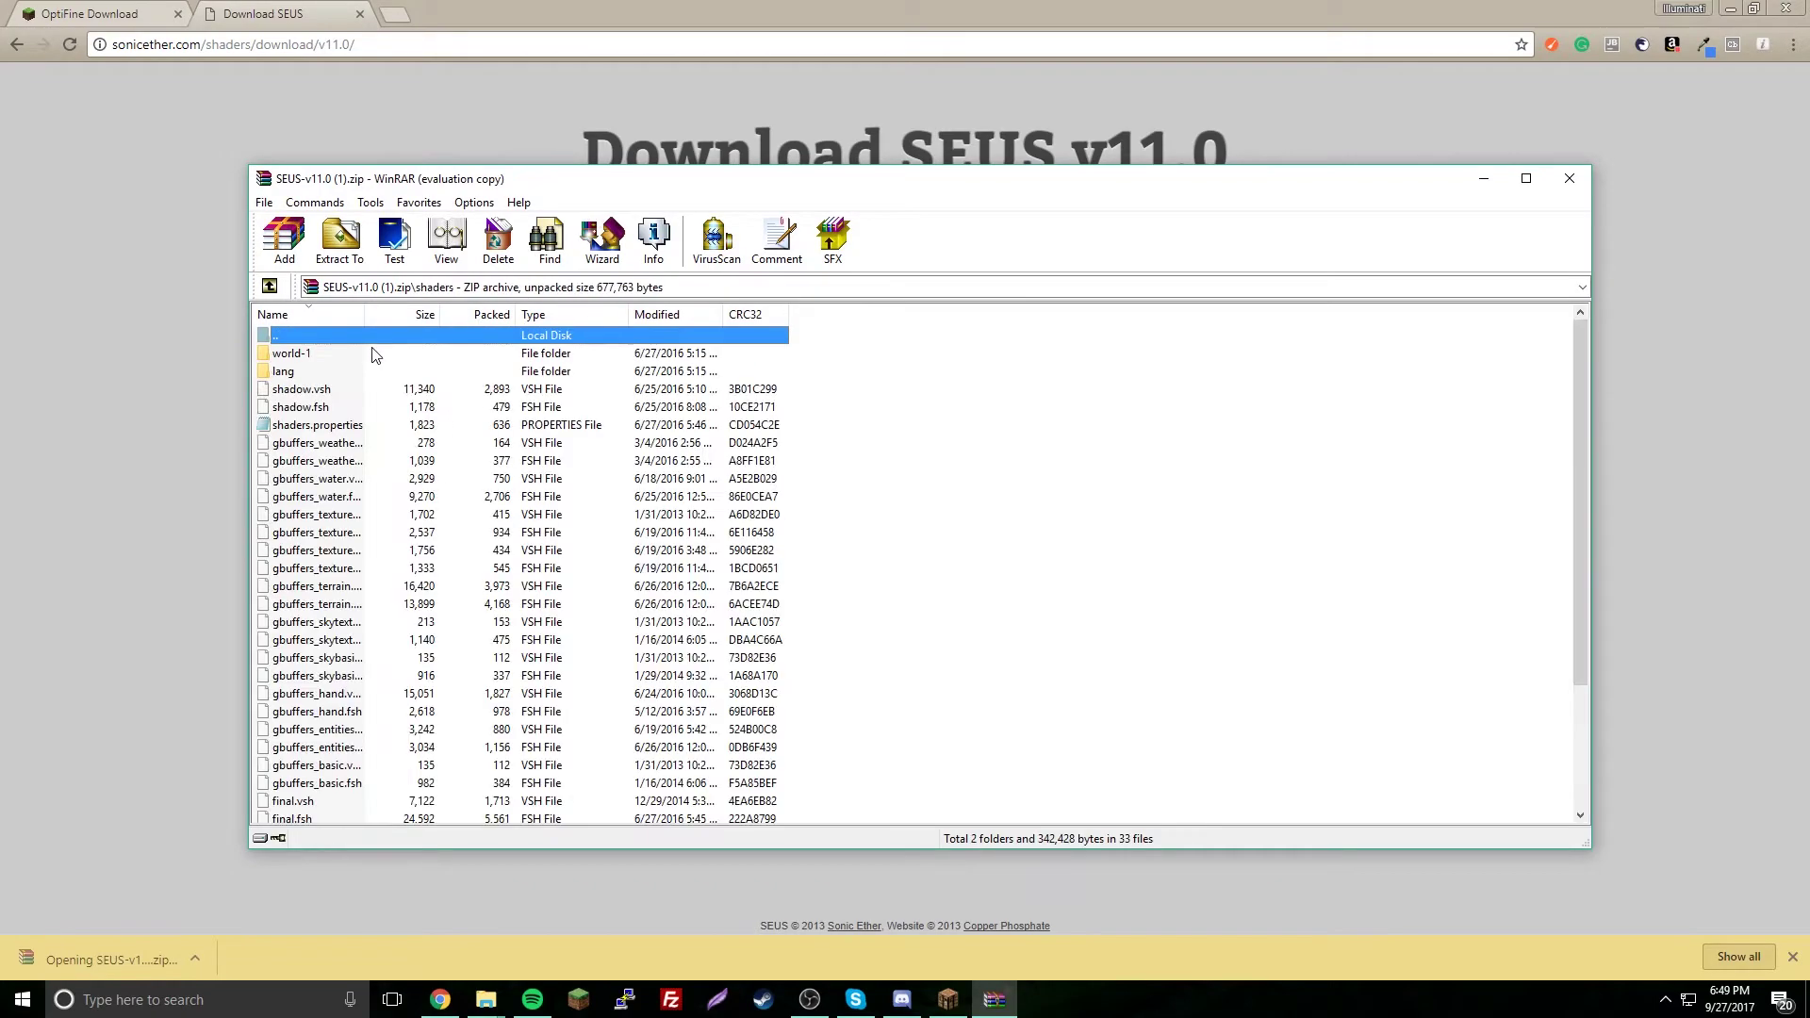
{"action": "left_click", "coordinate": [1023, 500]}
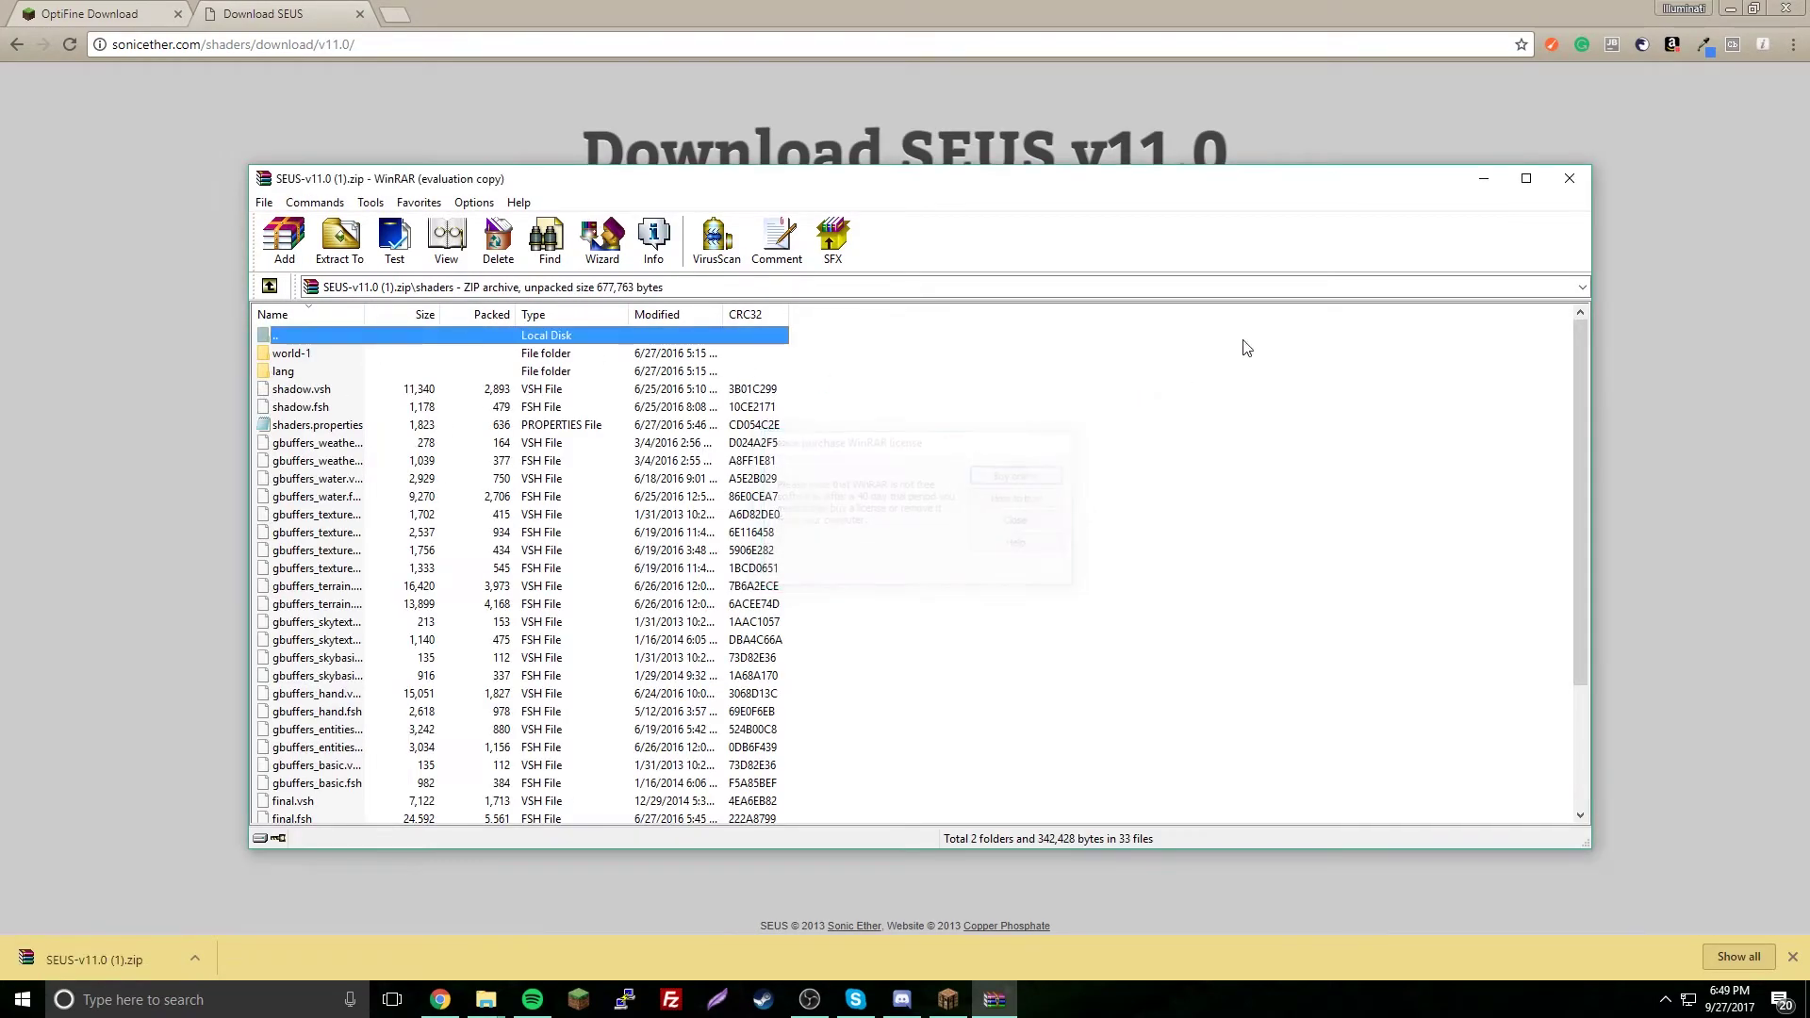
{"action": "left_click", "coordinate": [1569, 179]}
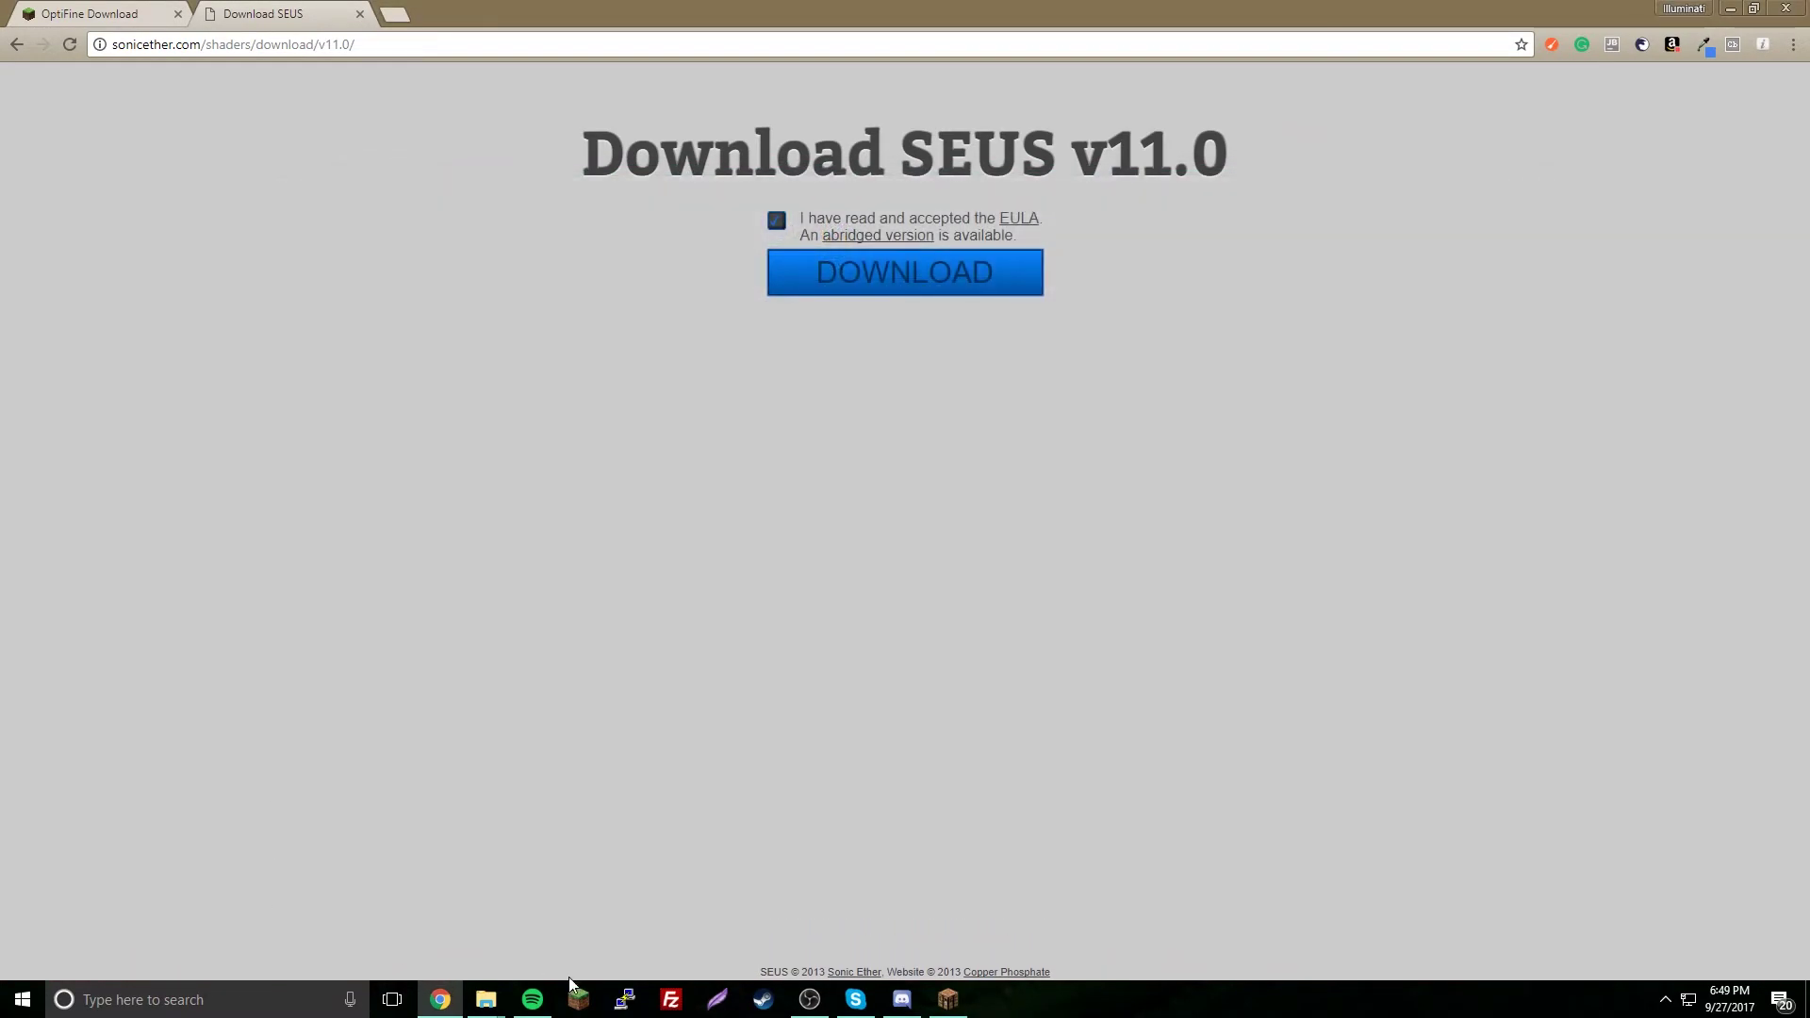
- Download the SEUS v11.0 zip again and open Minecraft's shaderpacks folder
{"action": "left_click", "coordinate": [818, 274]}
{"action": "left_click", "coordinate": [958, 992]}
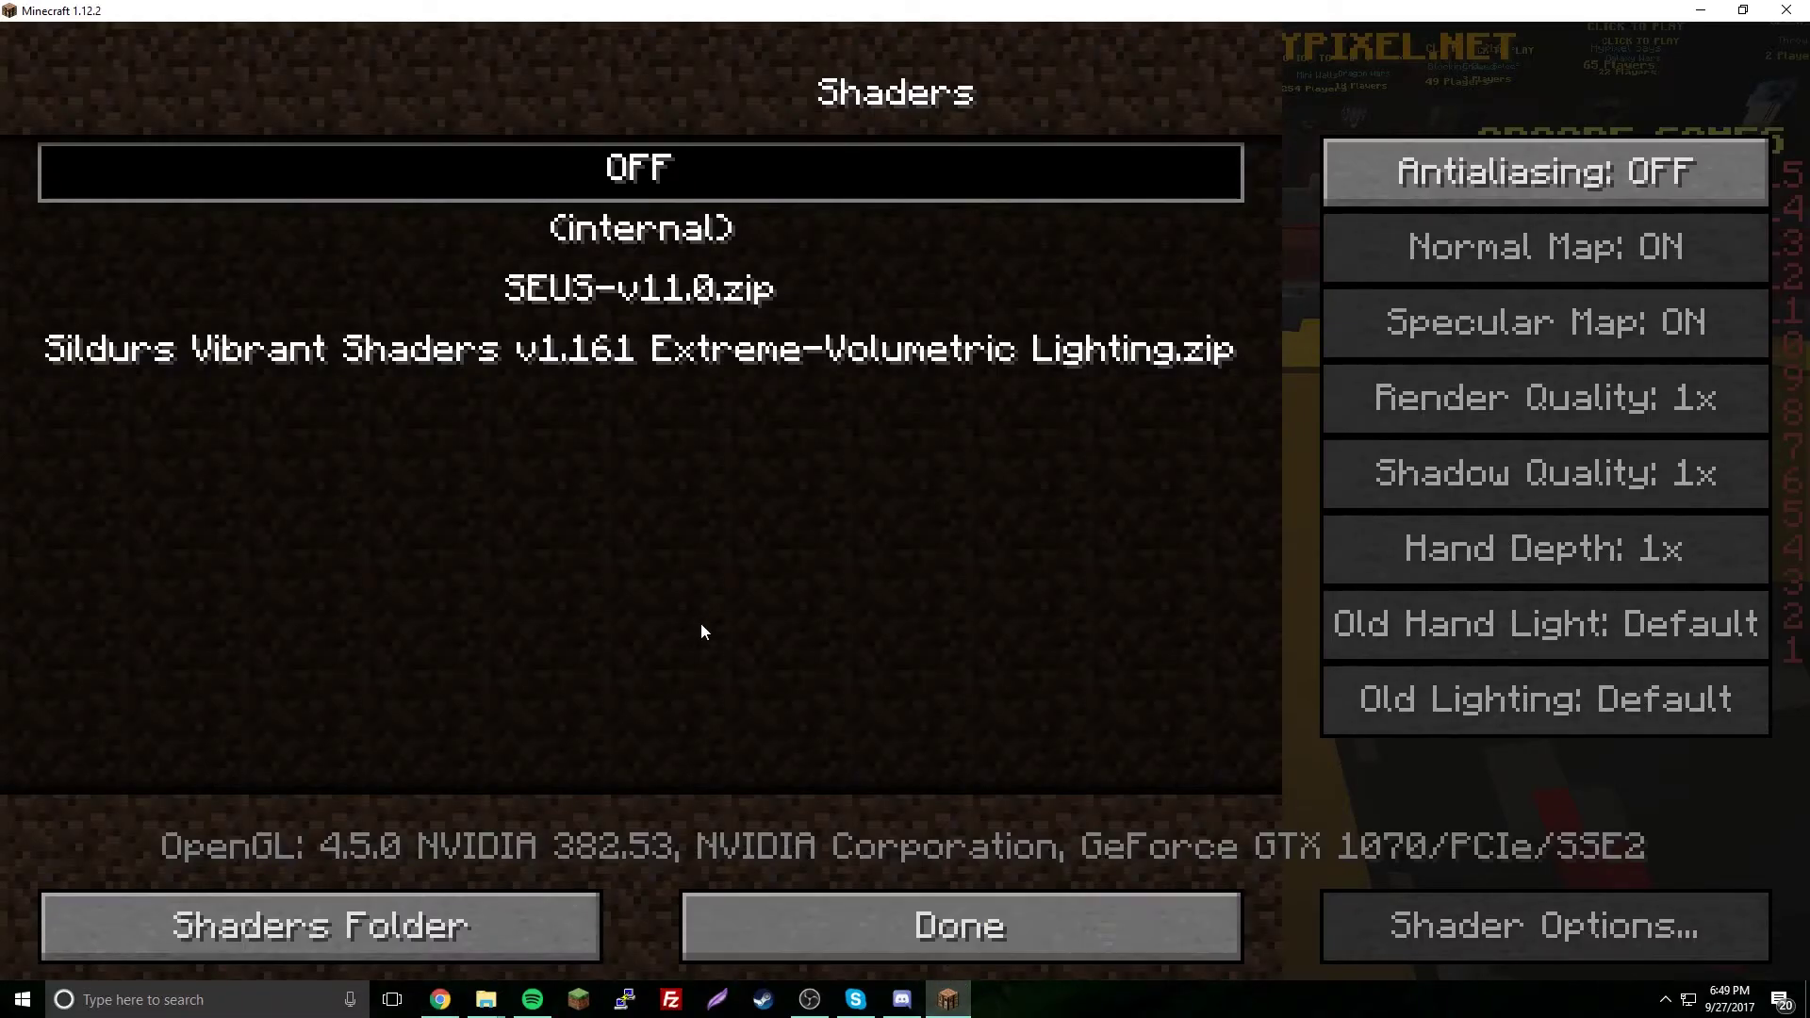
{"action": "left_click", "coordinate": [479, 935]}
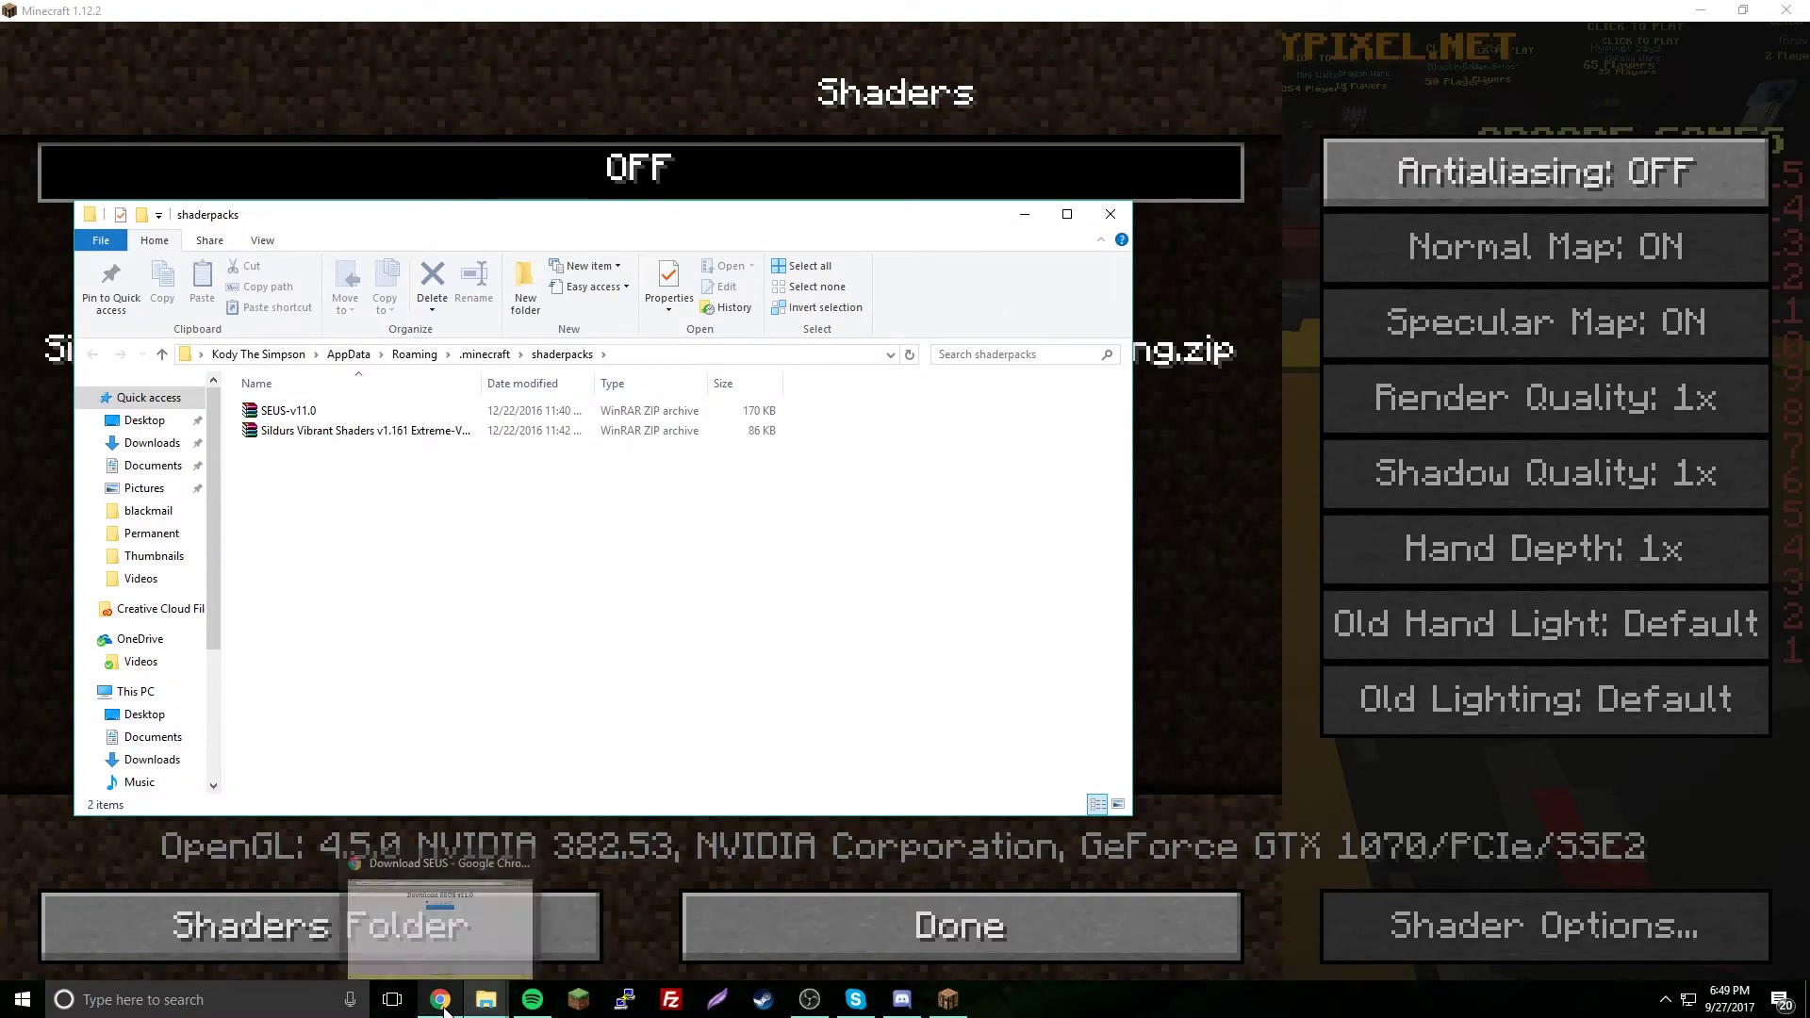
- Delete the old SEUS-v11.0 archive and drop SEUS-v11.0 (2).zip into shaderpacks
{"action": "left_click", "coordinate": [375, 413]}
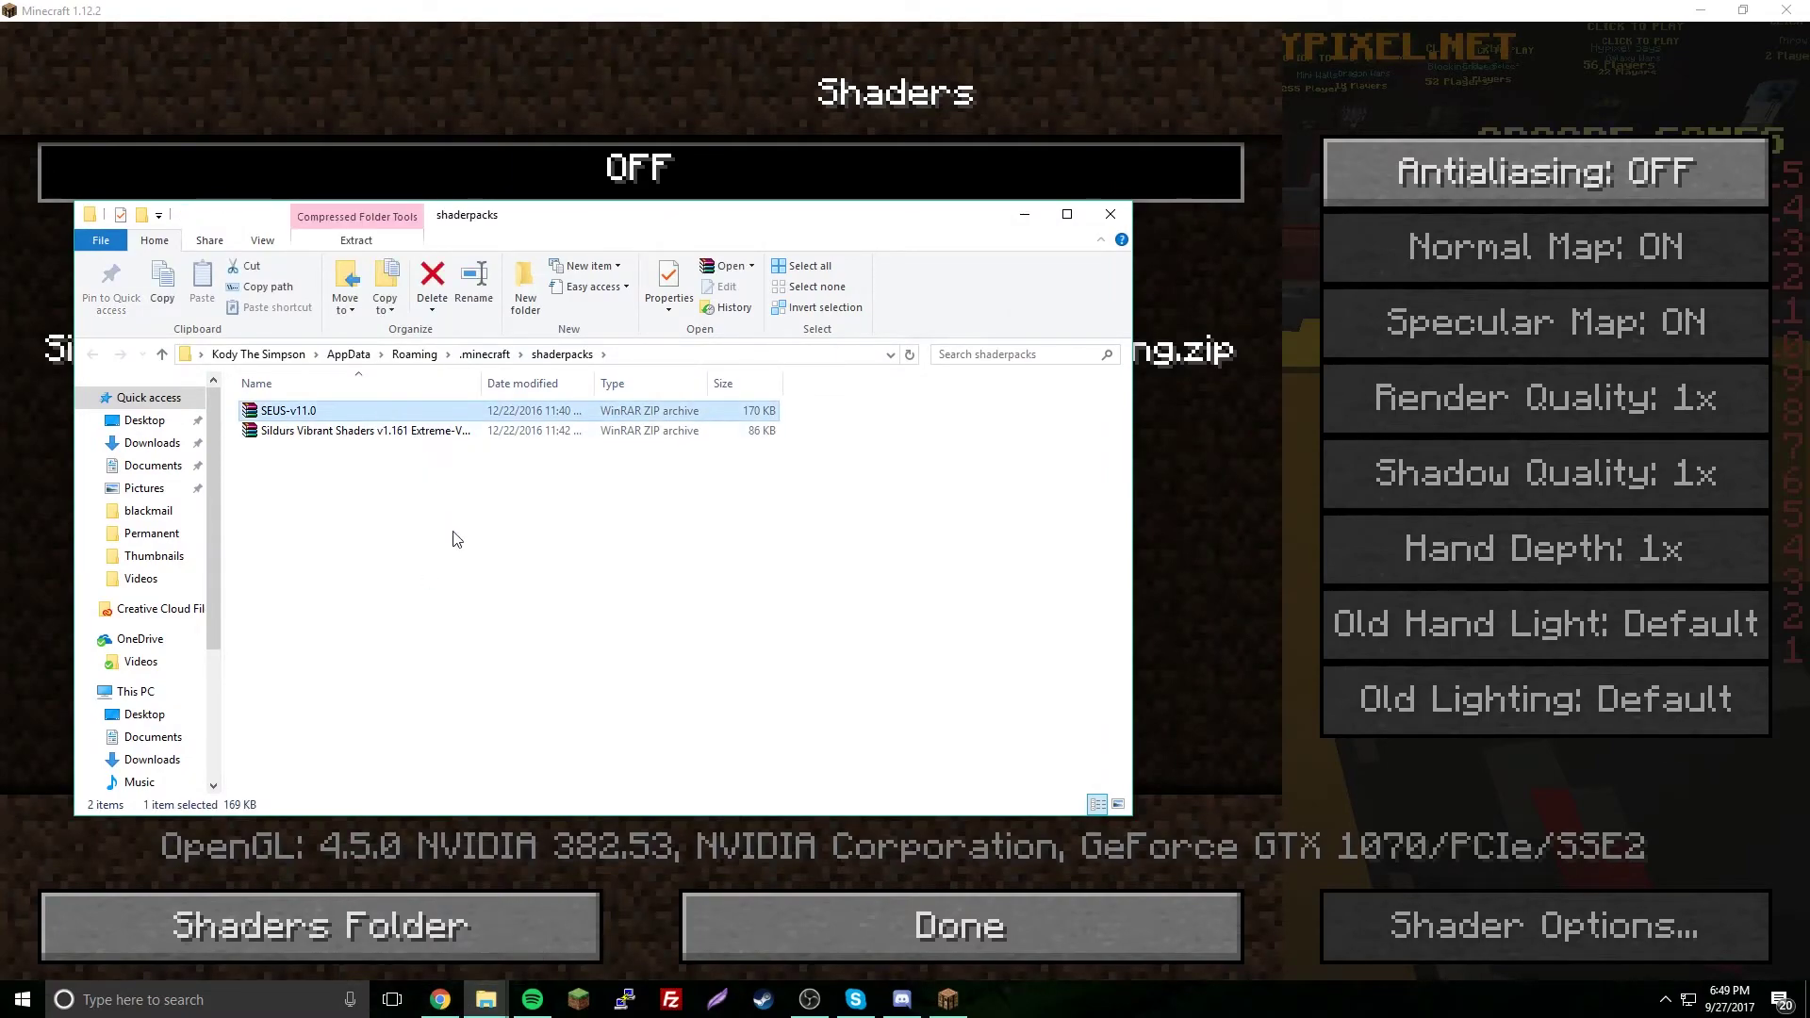
{"action": "key", "text": "Delete"}
{"action": "left_click", "coordinate": [440, 999]}
{"action": "mouse_move", "coordinate": [114, 959]}
{"action": "left_mouse_down"}
{"action": "mouse_move", "coordinate": [403, 838]}
{"action": "mouse_move", "coordinate": [486, 997]}
{"action": "mouse_move", "coordinate": [644, 897]}
{"action": "mouse_move", "coordinate": [613, 915]}
{"action": "mouse_move", "coordinate": [634, 562]}
{"action": "mouse_move", "coordinate": [627, 582]}
{"action": "left_mouse_up"}
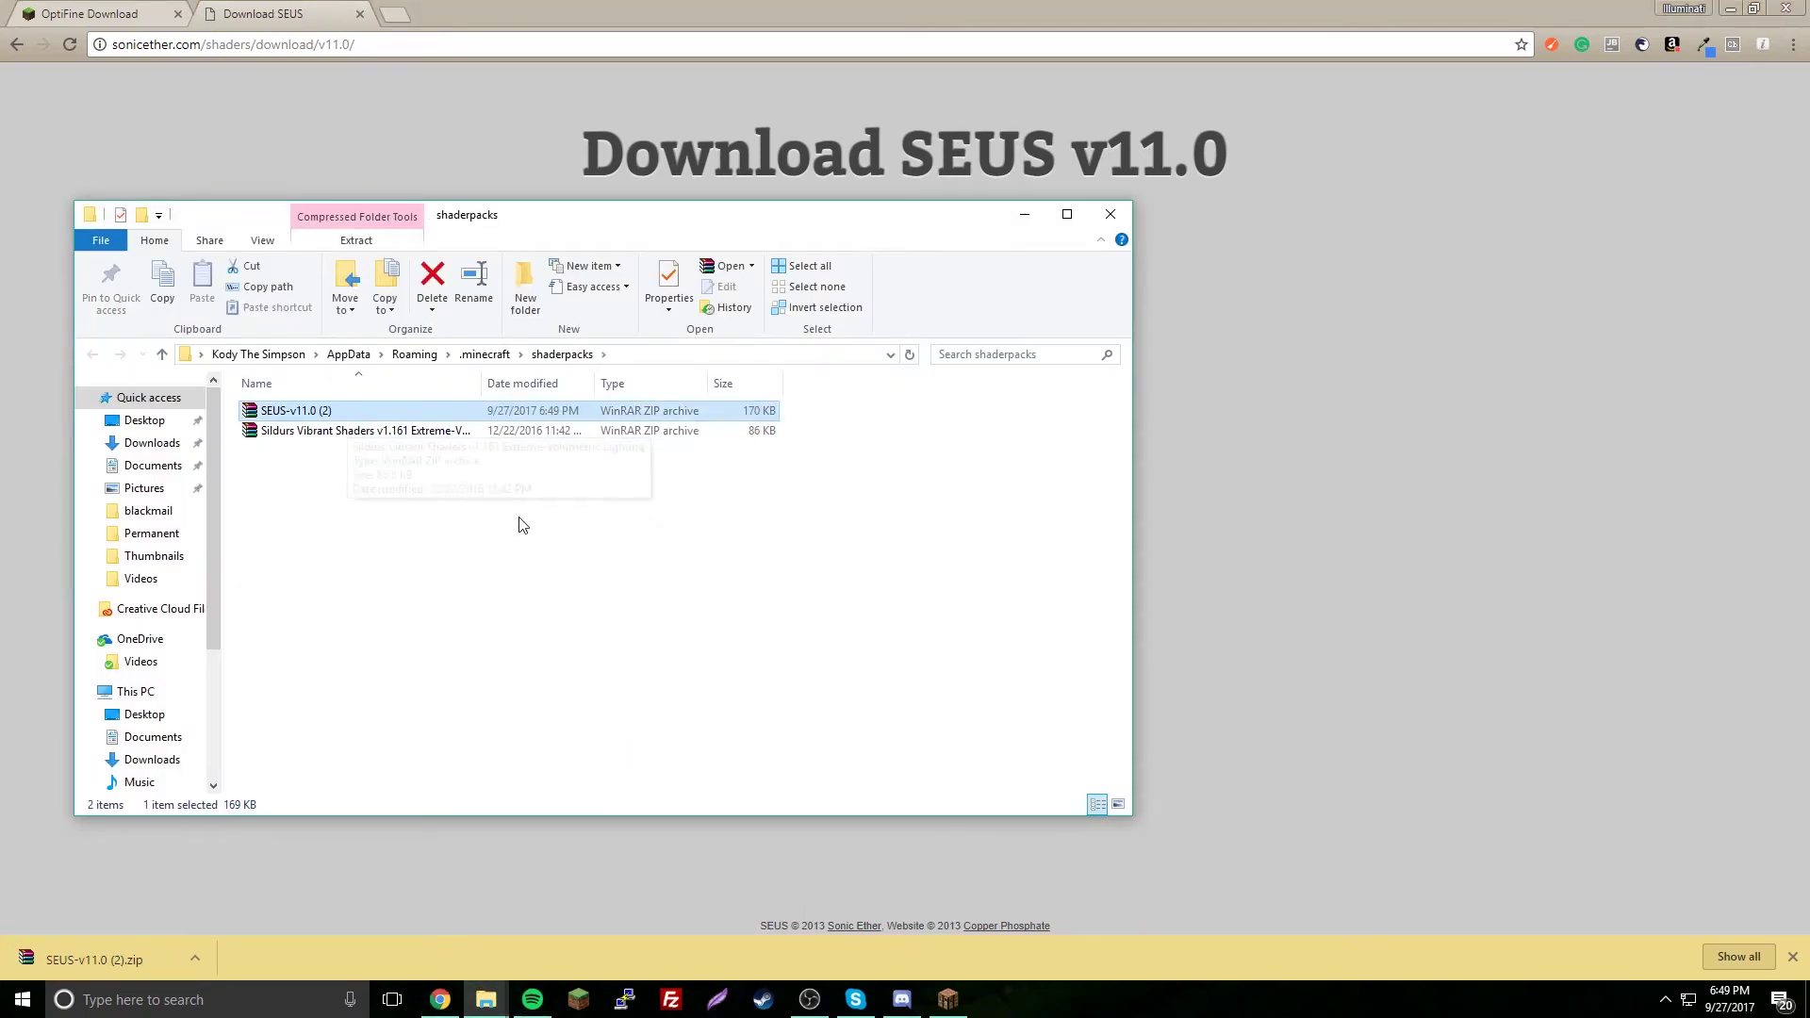
- Refresh the shader list and select SEUS-v11.0 (2).zip as the active shader pack
{"action": "left_click", "coordinate": [948, 999]}
{"action": "left_click", "coordinate": [973, 919]}
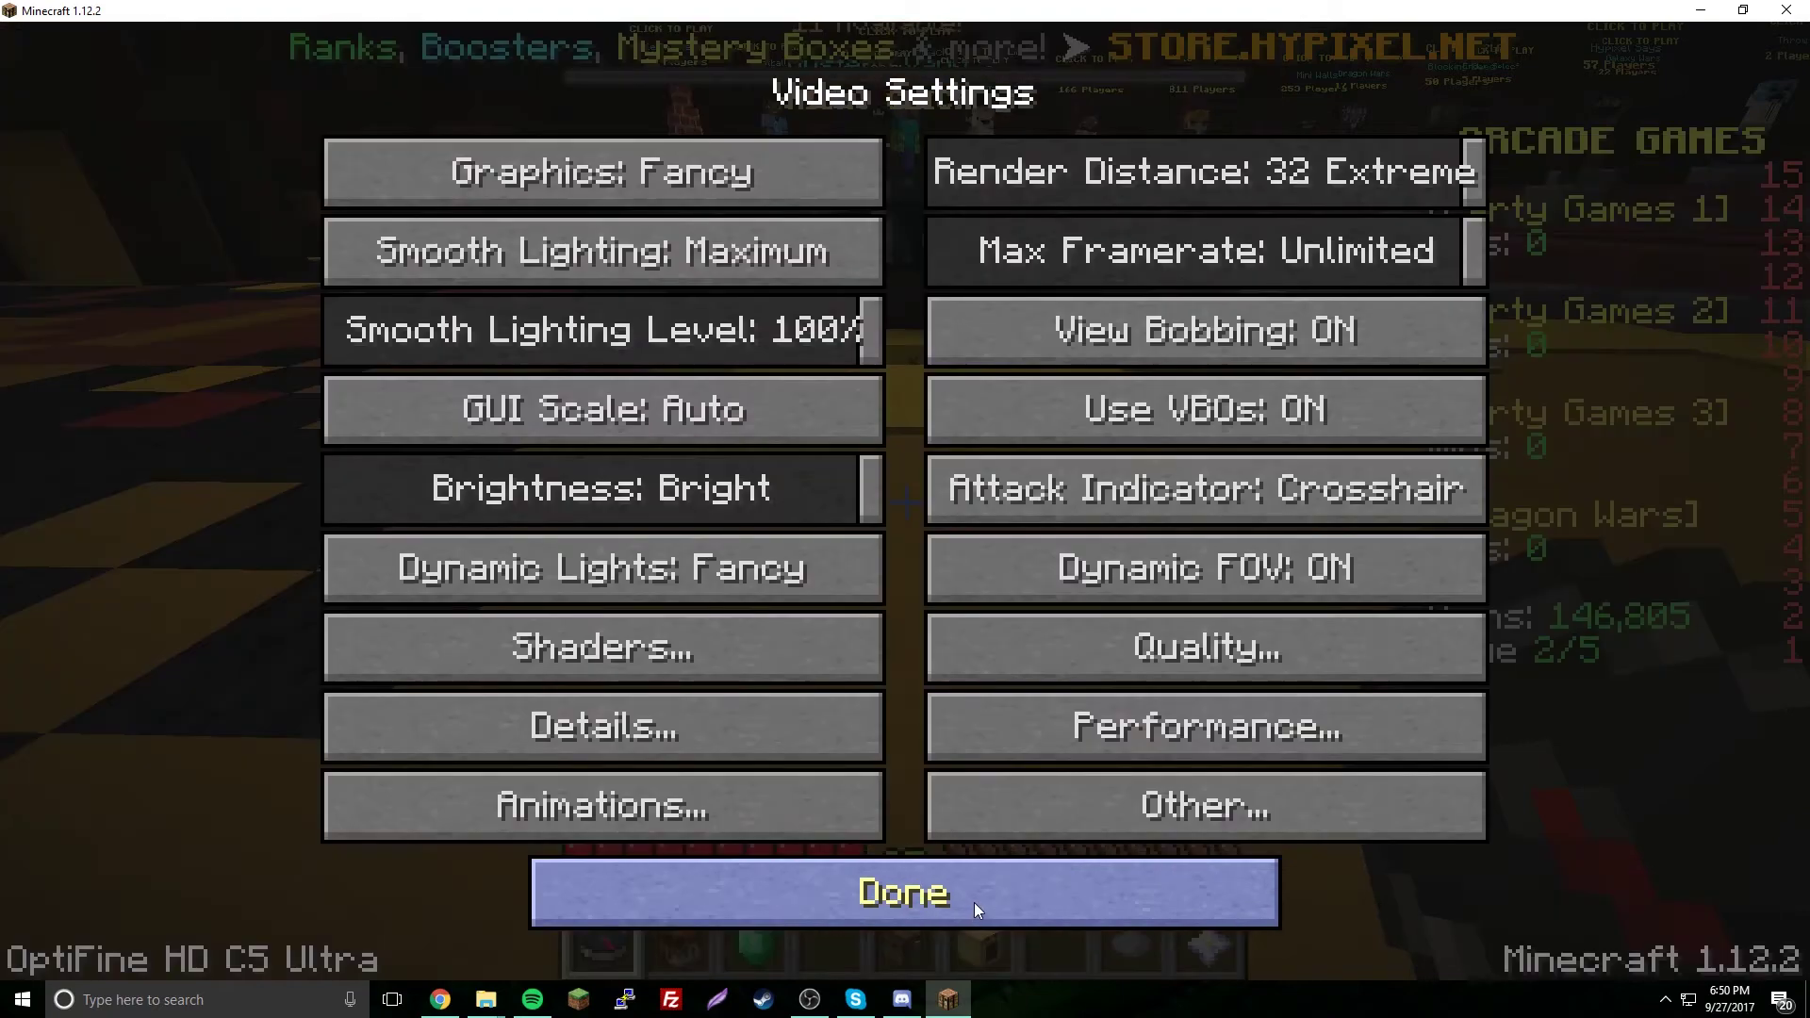
{"action": "left_click", "coordinate": [651, 671]}
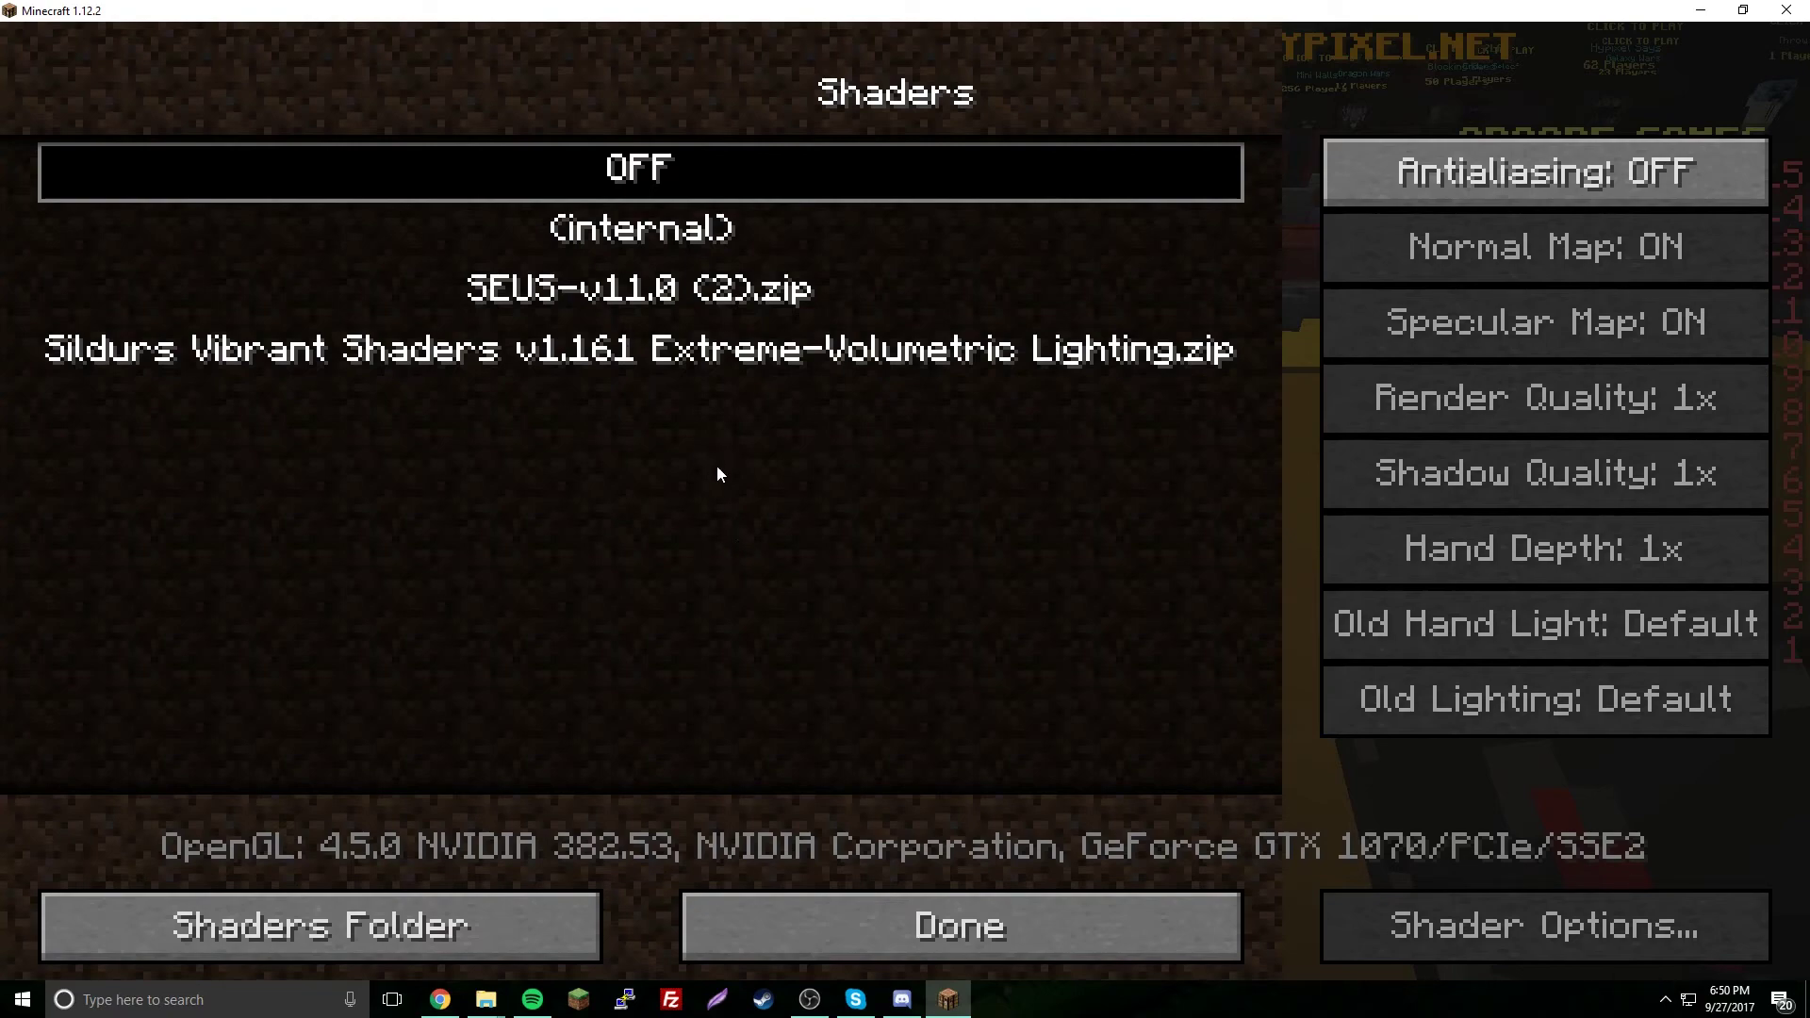
{"action": "left_click", "coordinate": [808, 287]}
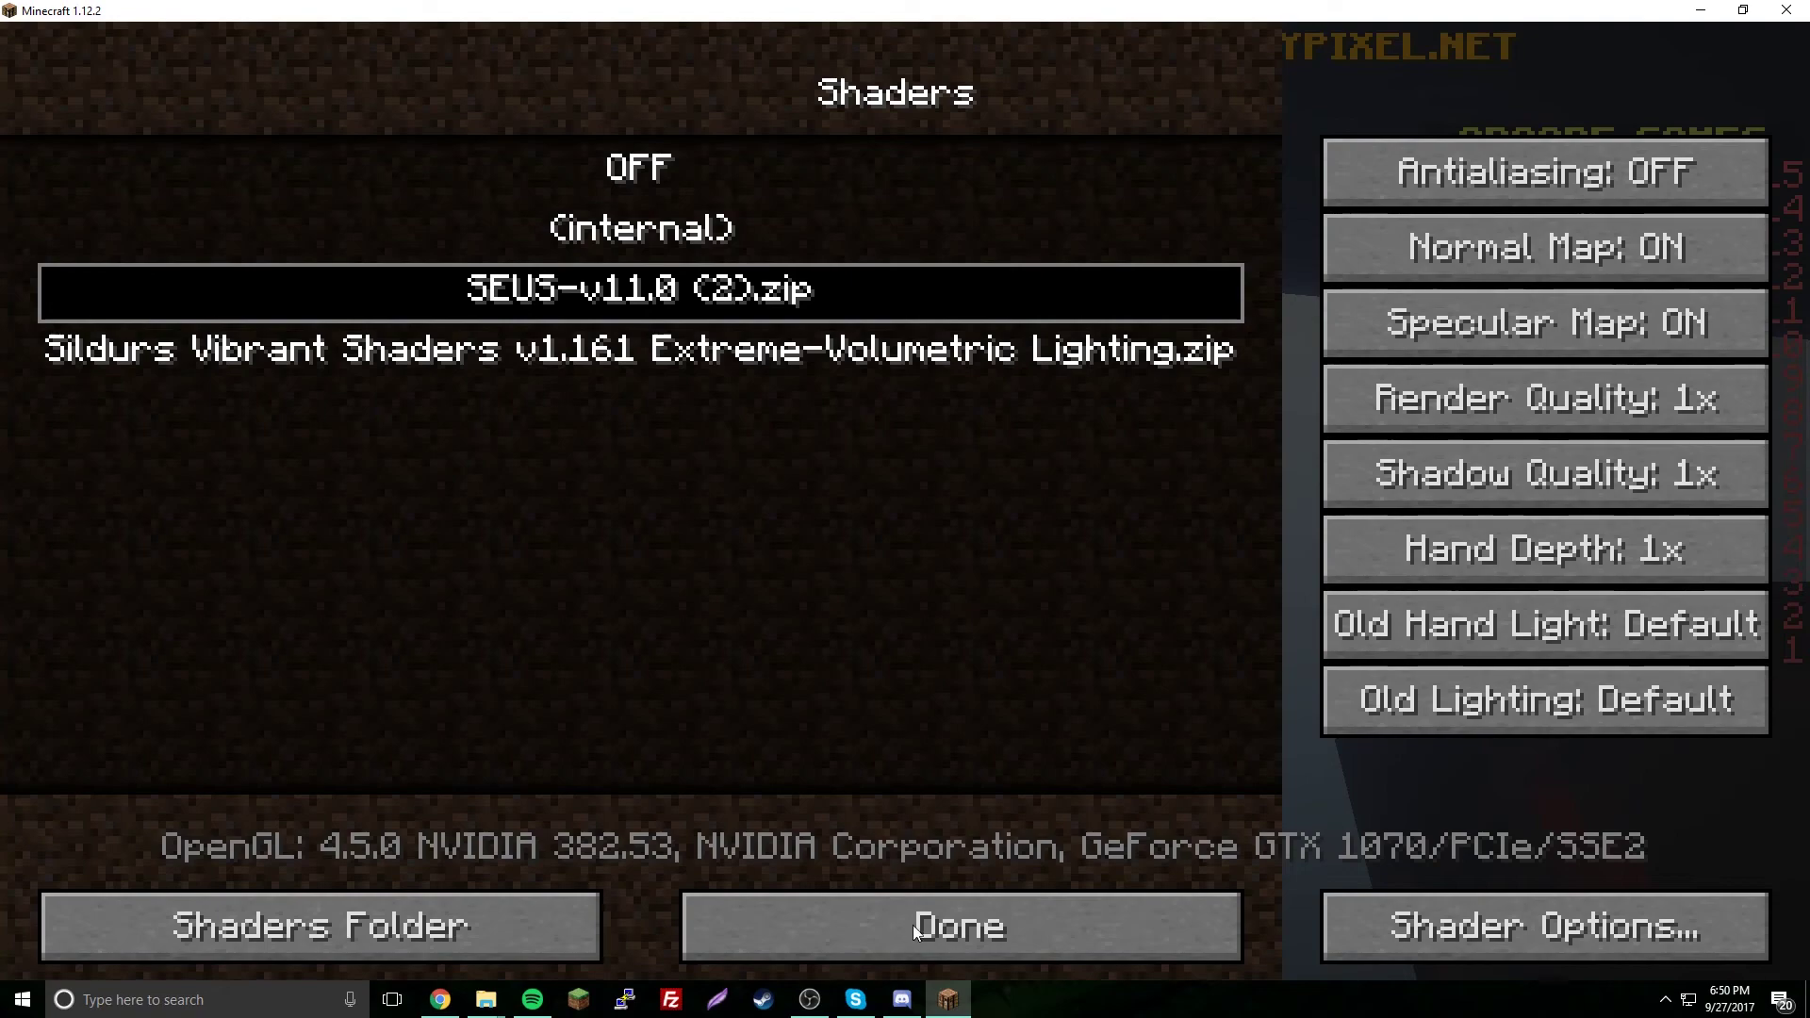
{"action": "left_click", "coordinate": [1036, 919]}
- Close the video settings and options screens, then resume play in the lobby
{"action": "left_click", "coordinate": [990, 895]}
{"action": "left_click", "coordinate": [952, 862]}
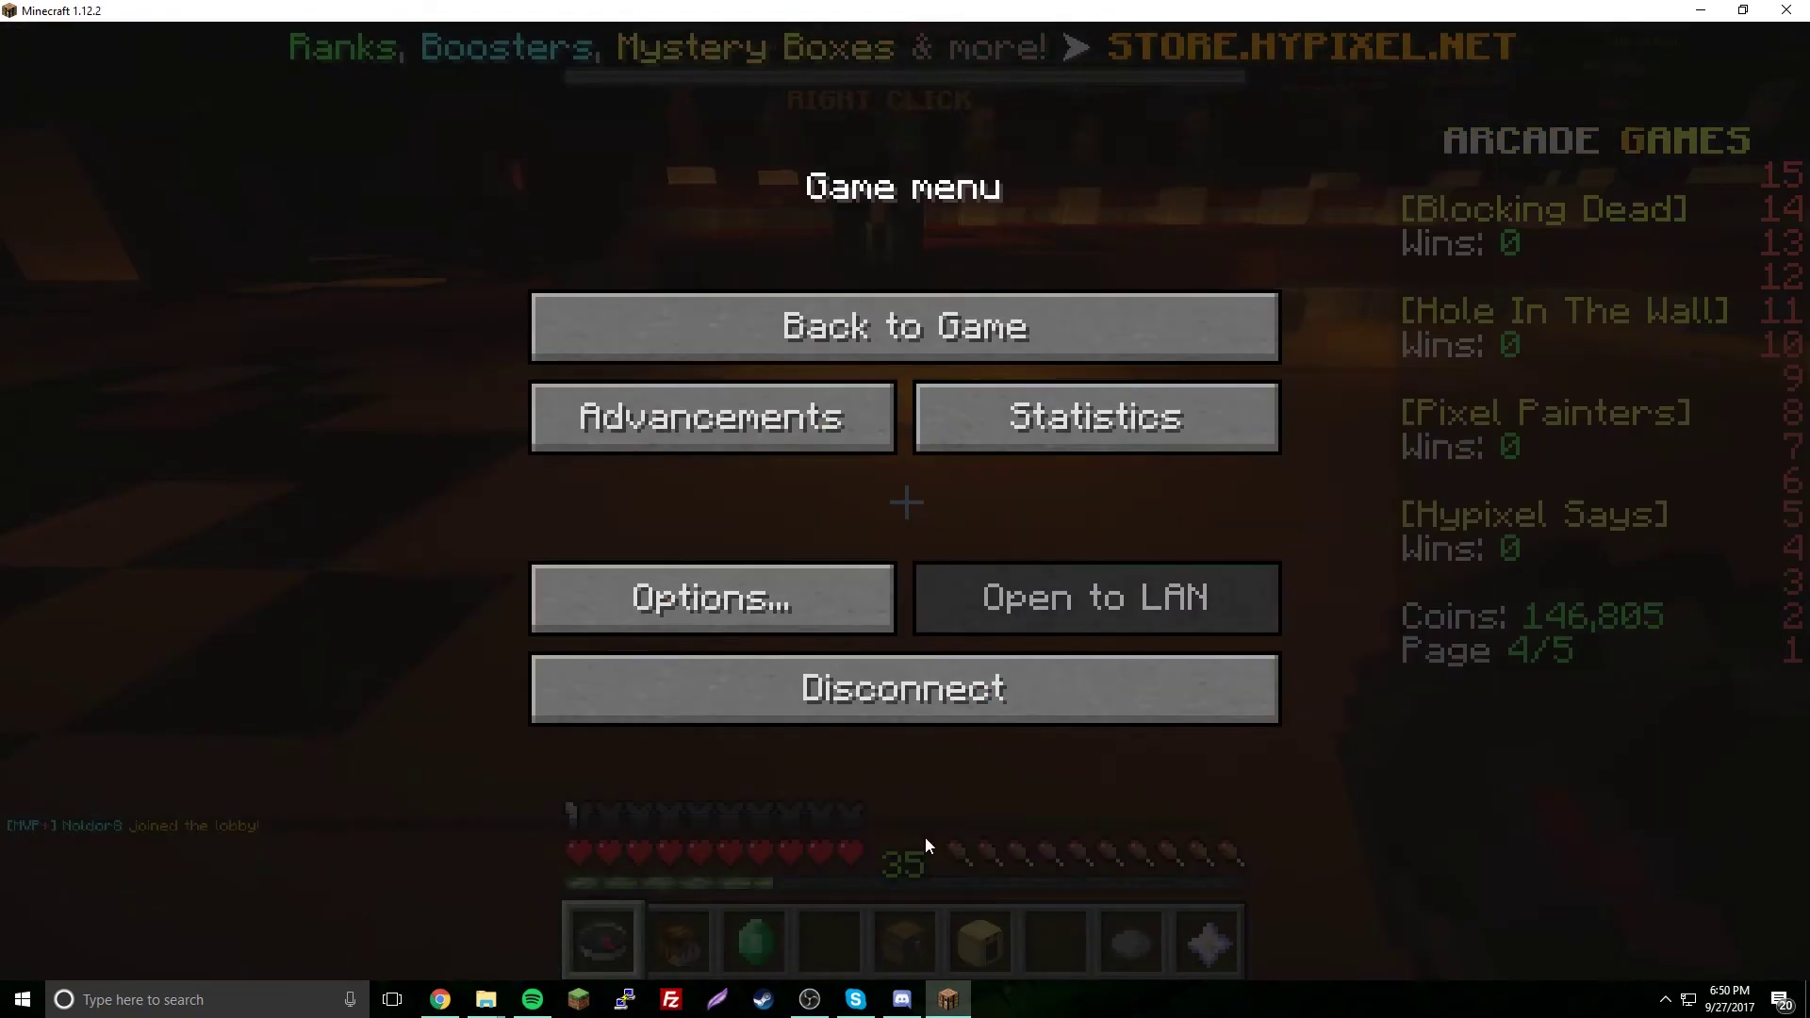
{"action": "key", "text": "Escape"}
- Walk toward the arcade NPCs and Quest Master, switching hotbar slots 5, 8, 1 and 3
{"action": "key", "text": "5"}
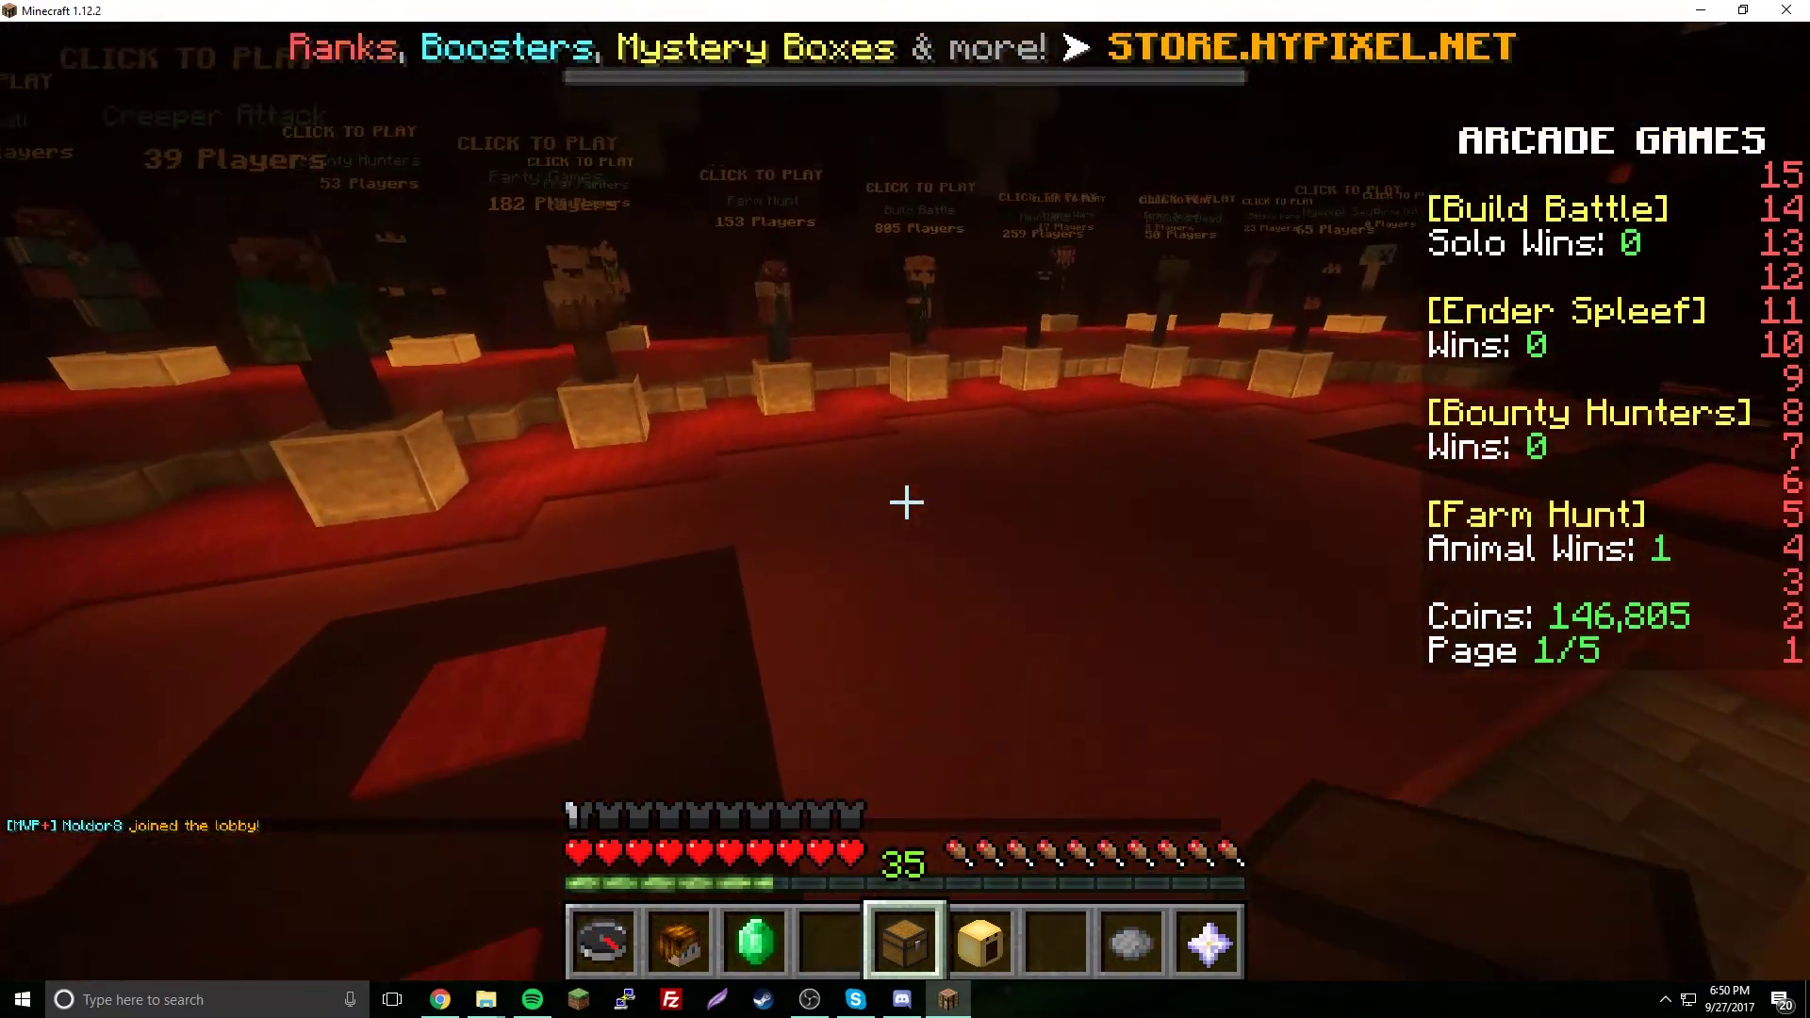
{"action": "key", "text": "8"}
{"action": "key", "text": "1"}
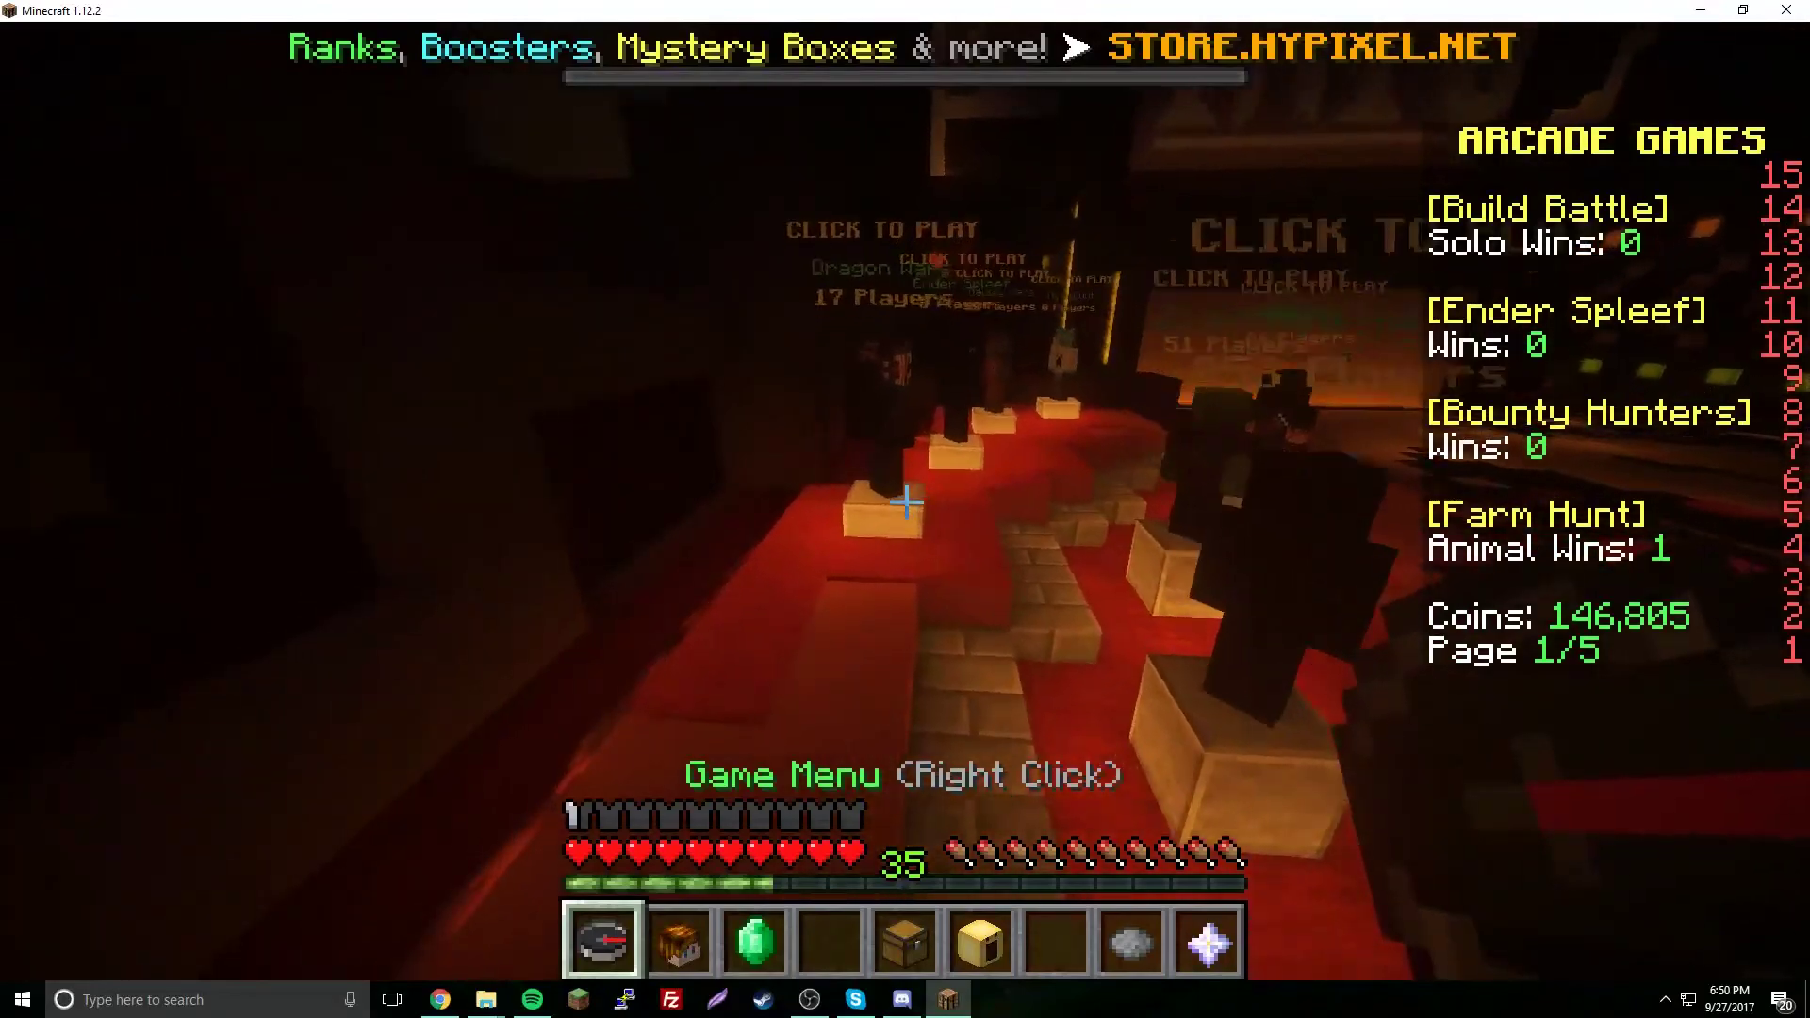
{"action": "key", "text": "3"}
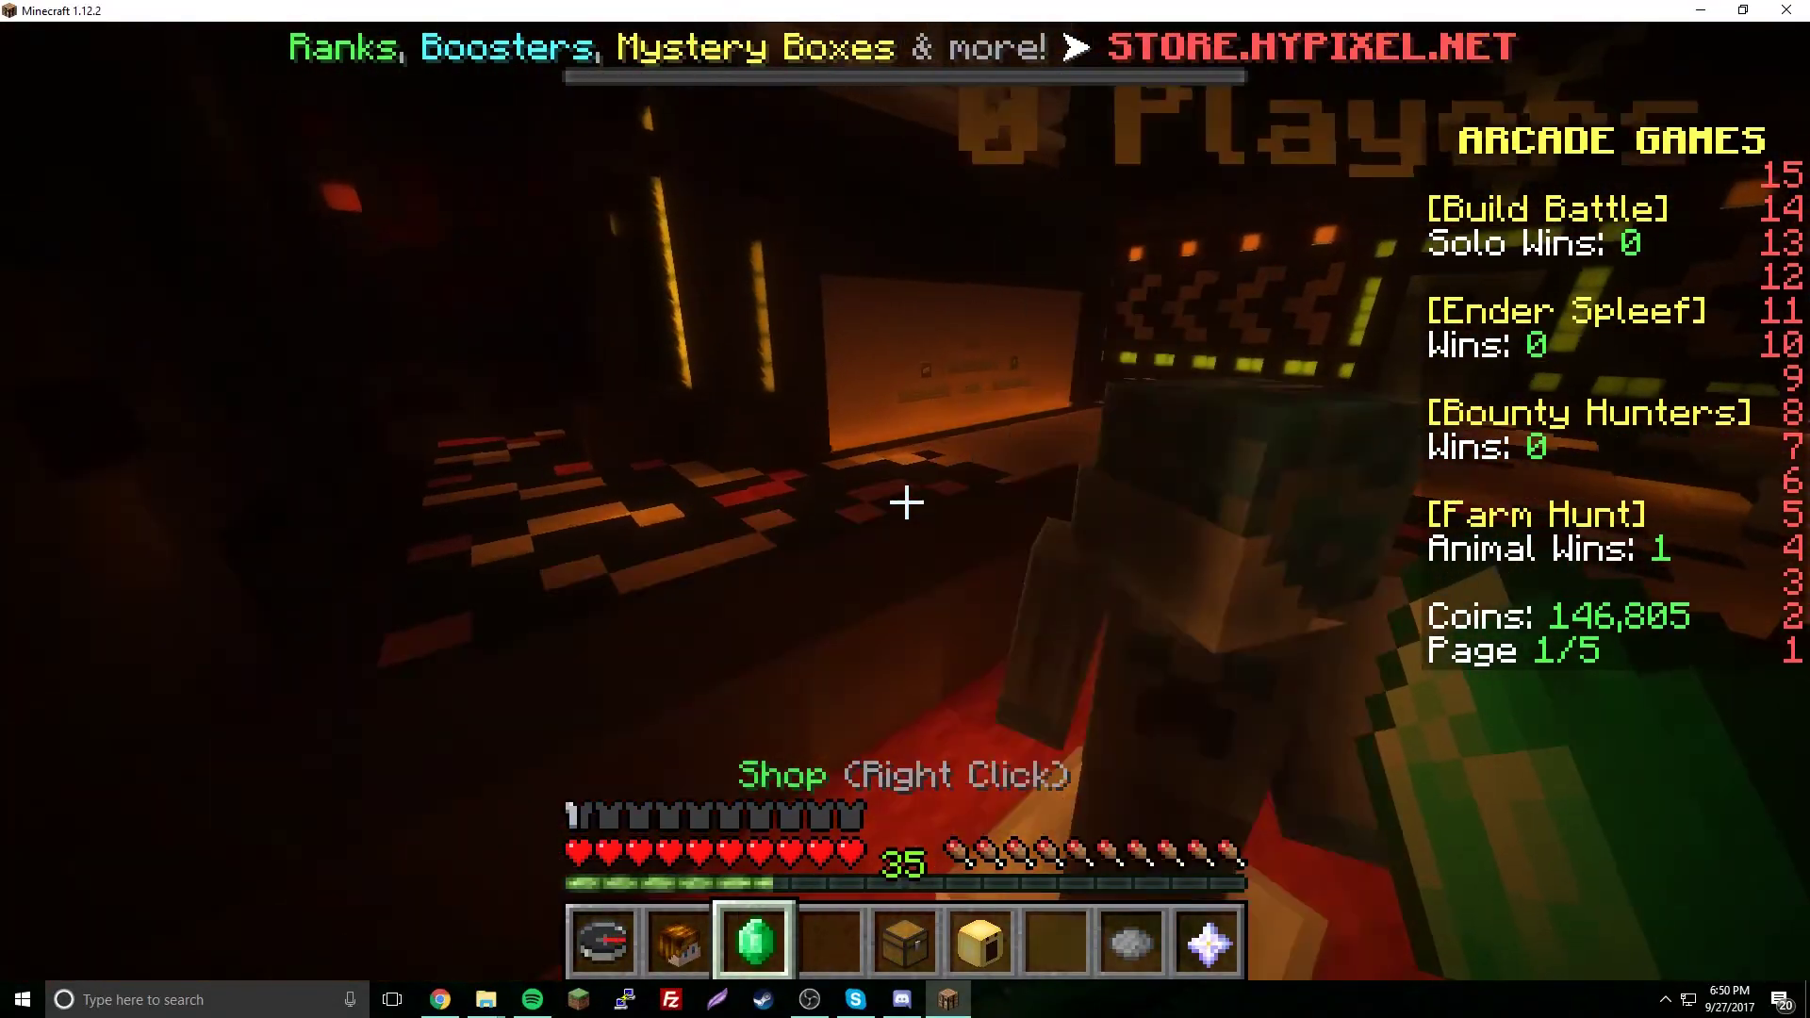
{"action": "key", "text": "w"}
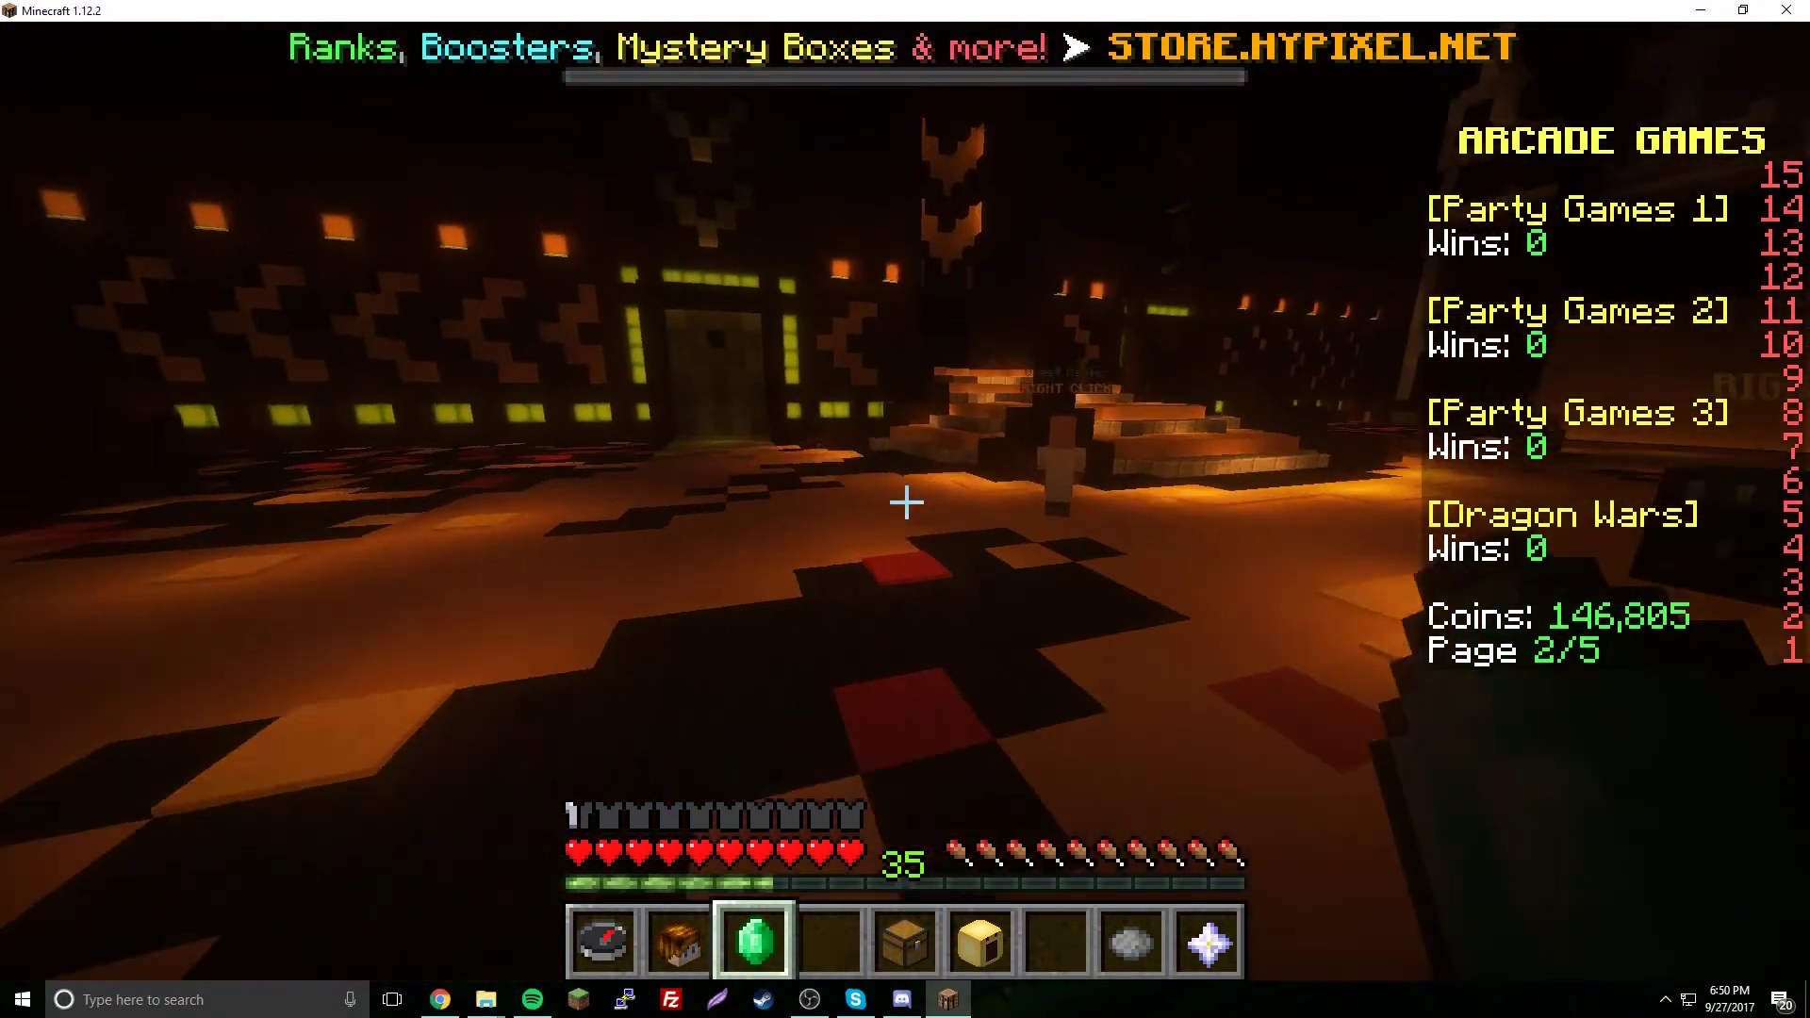
{"action": "key", "text": "w"}
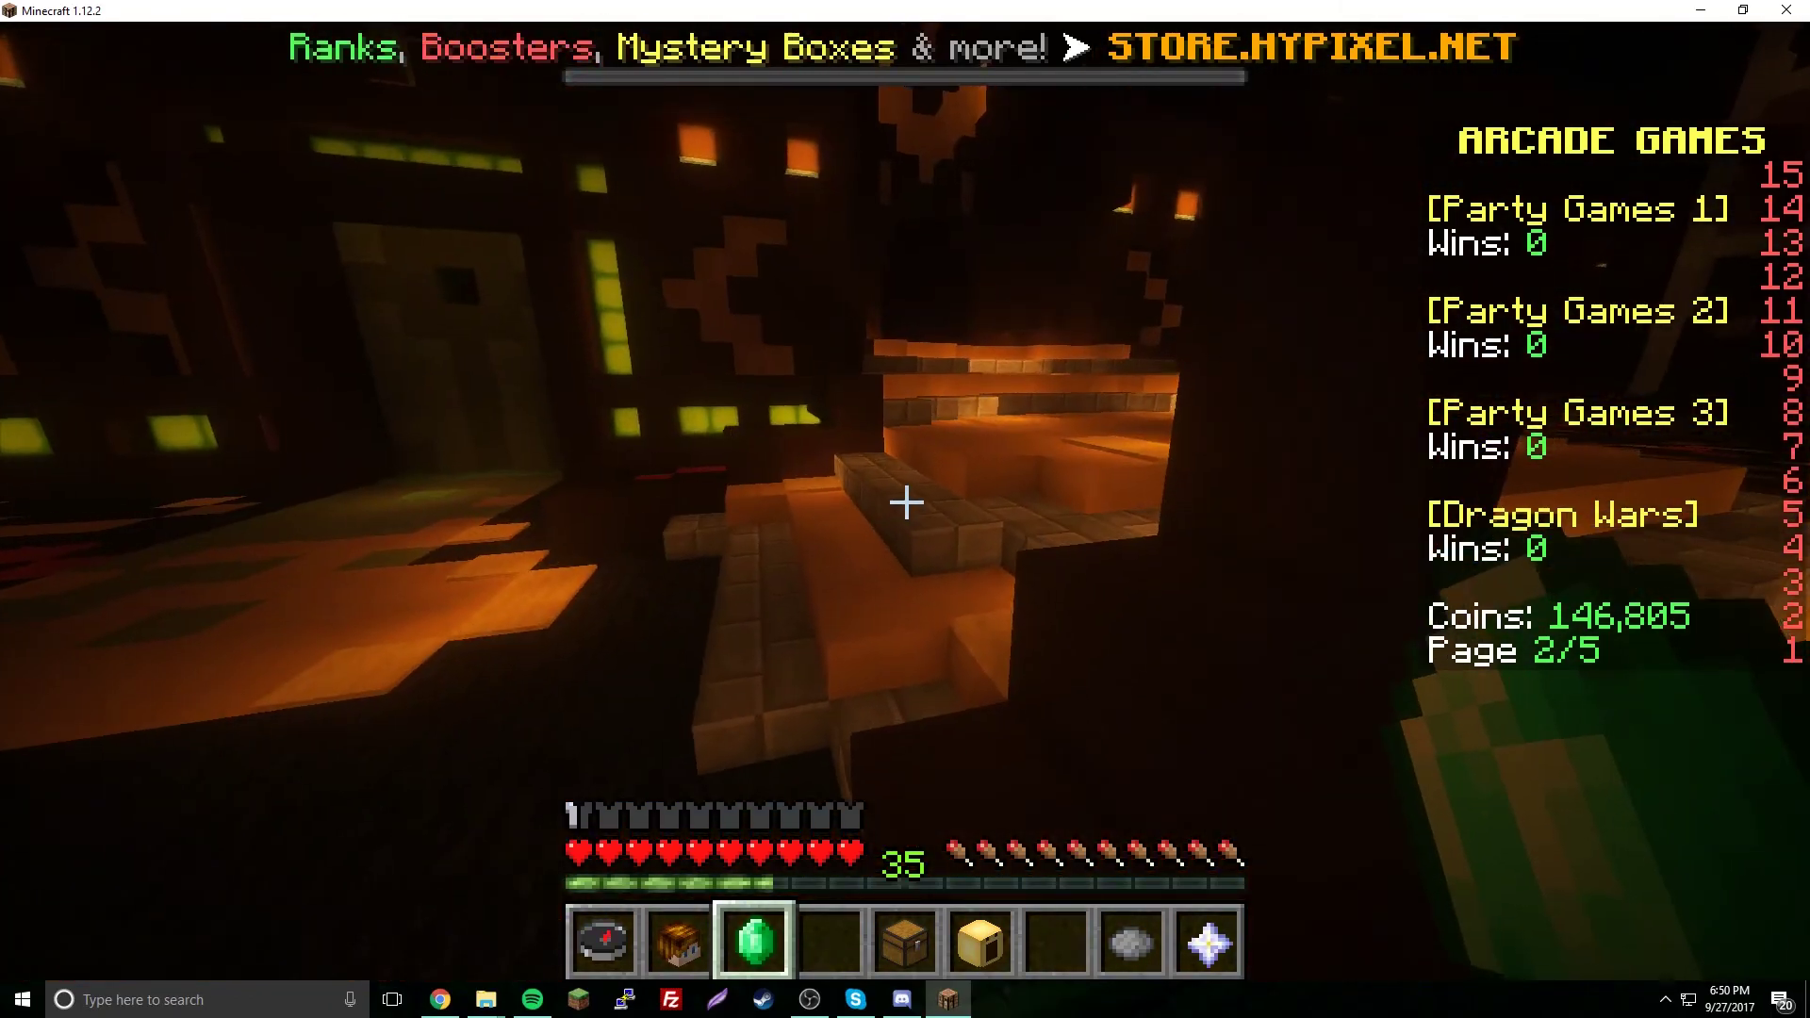